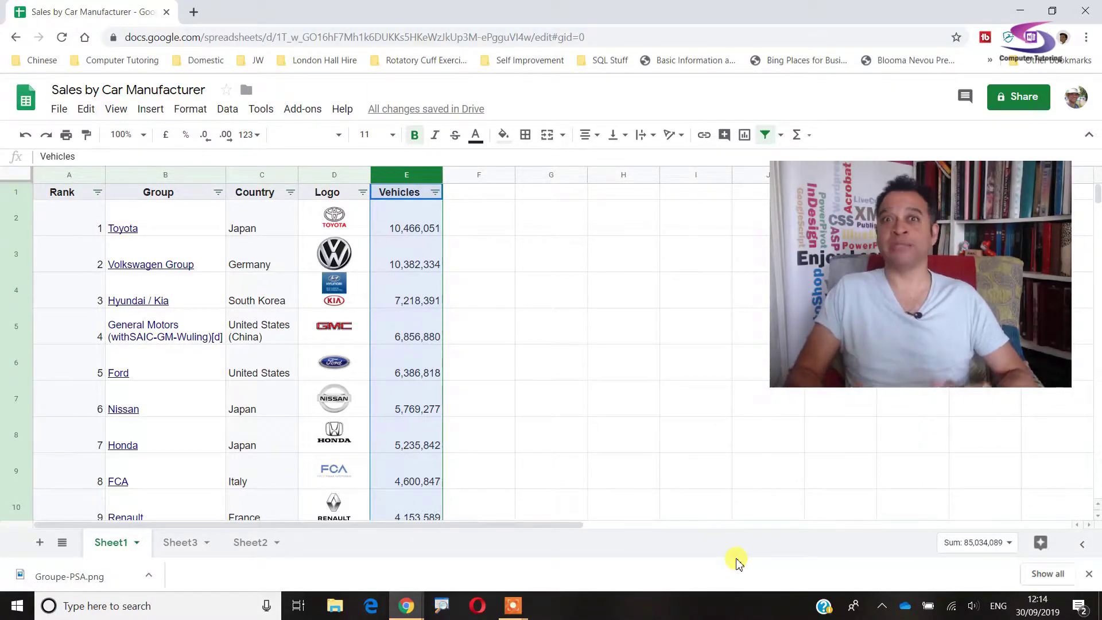
Step: Filter the Country column to show only China
click(291, 193)
click(151, 324)
click(143, 383)
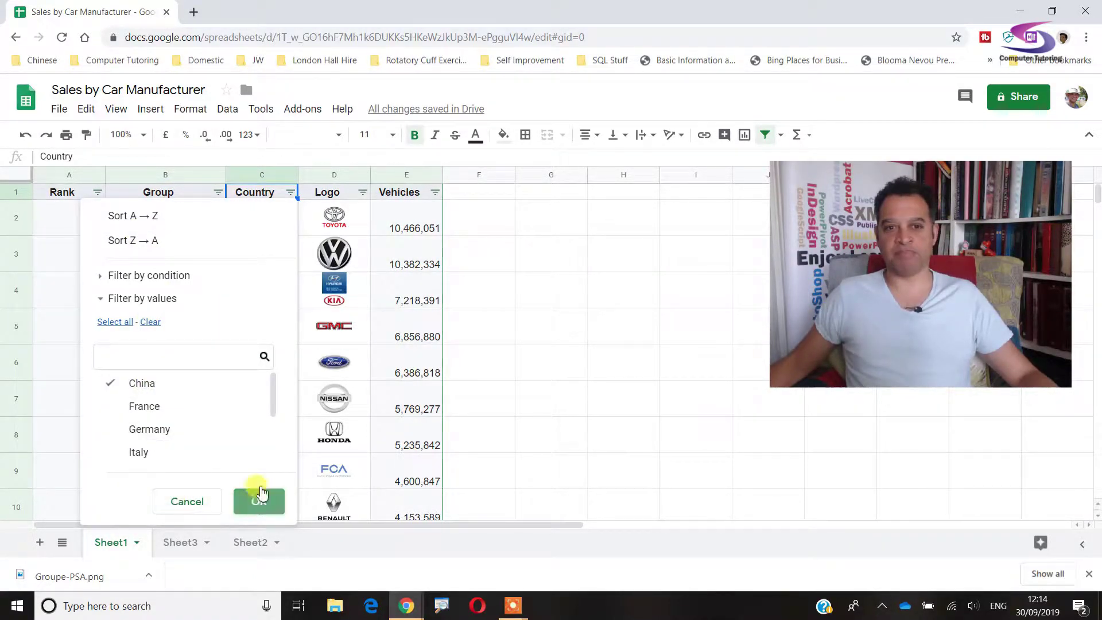
click(255, 503)
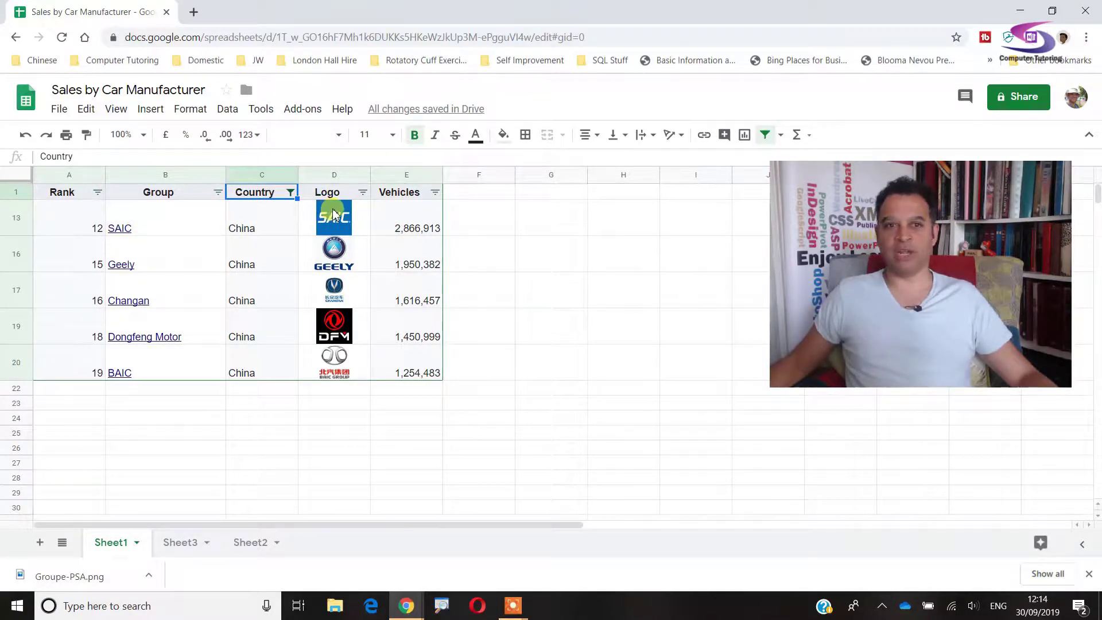
Step: Restore all countries in the Country filter, then go to Sheet3
click(290, 194)
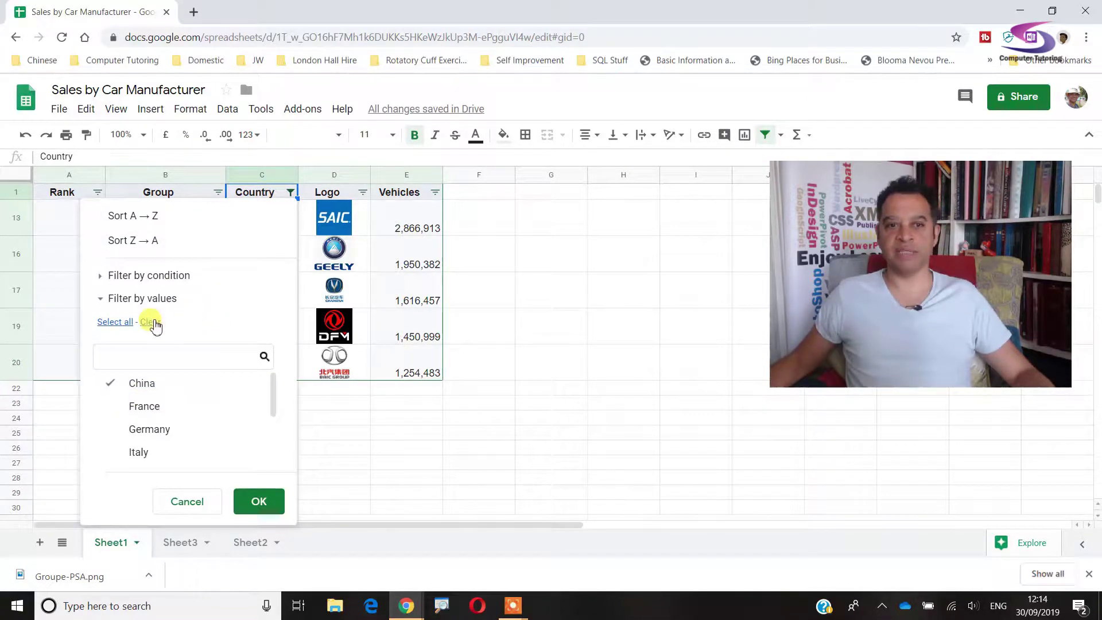
click(113, 322)
click(252, 500)
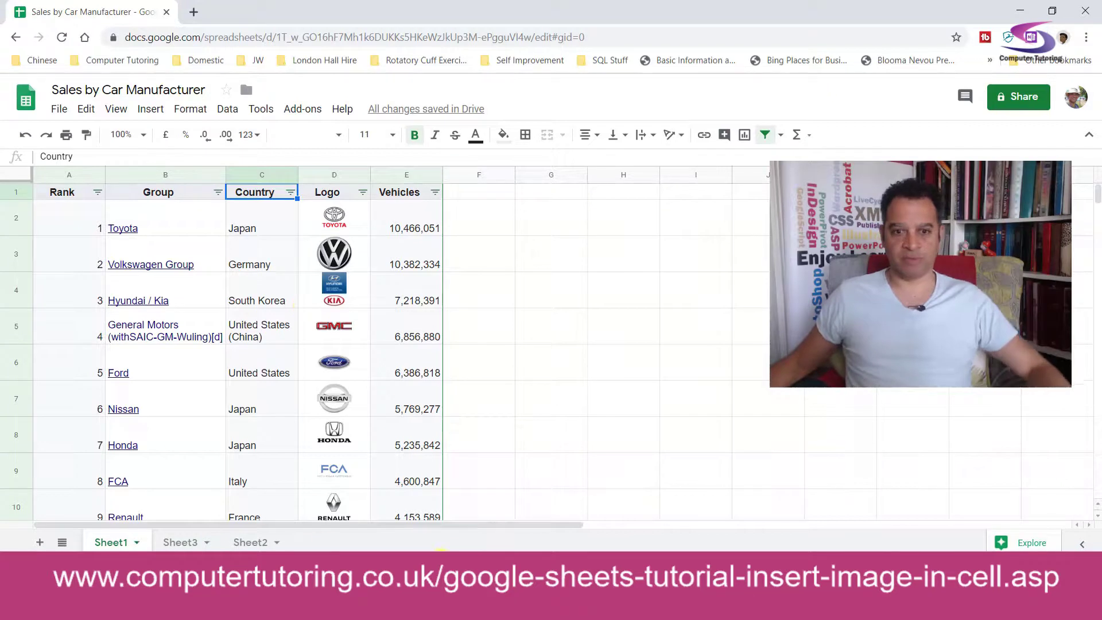
click(180, 542)
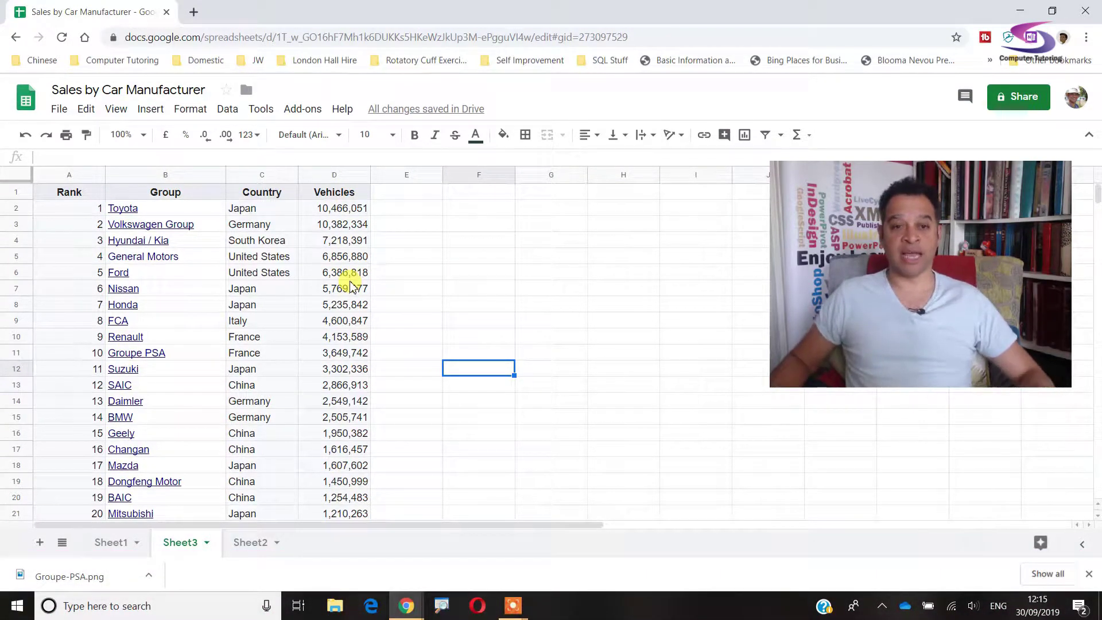
Step: Enter the heading 'Logo' in cell E1
click(390, 196)
text(Logo)
key(Return)
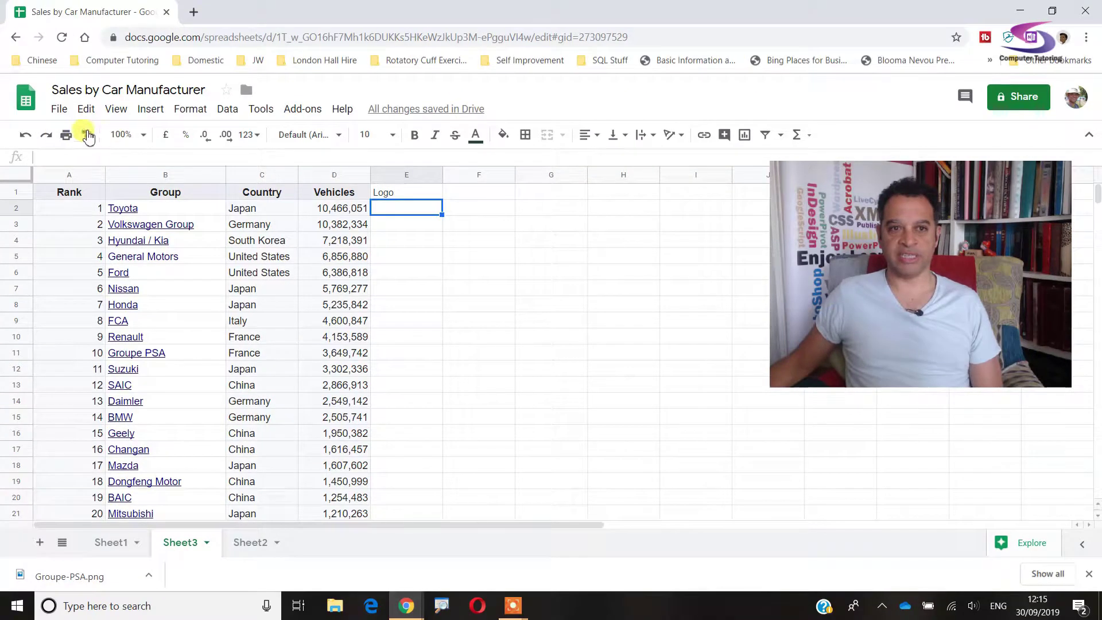
Step: Copy the bold, centred header formatting from the Vehicles heading onto the Logo heading
click(172, 129)
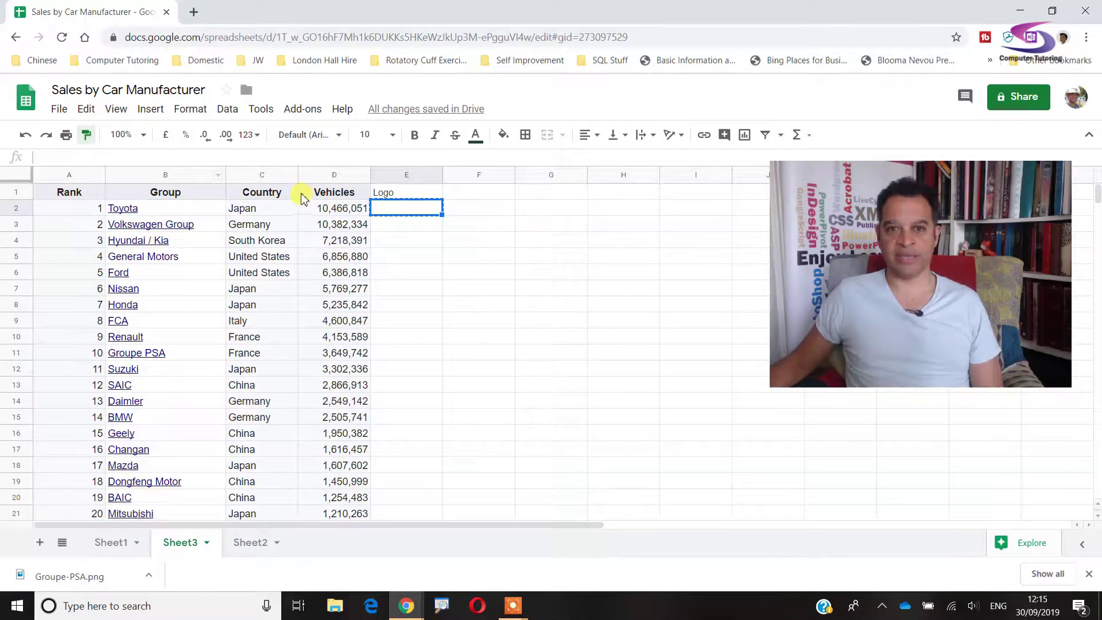
click(337, 193)
key(ctrl+z)
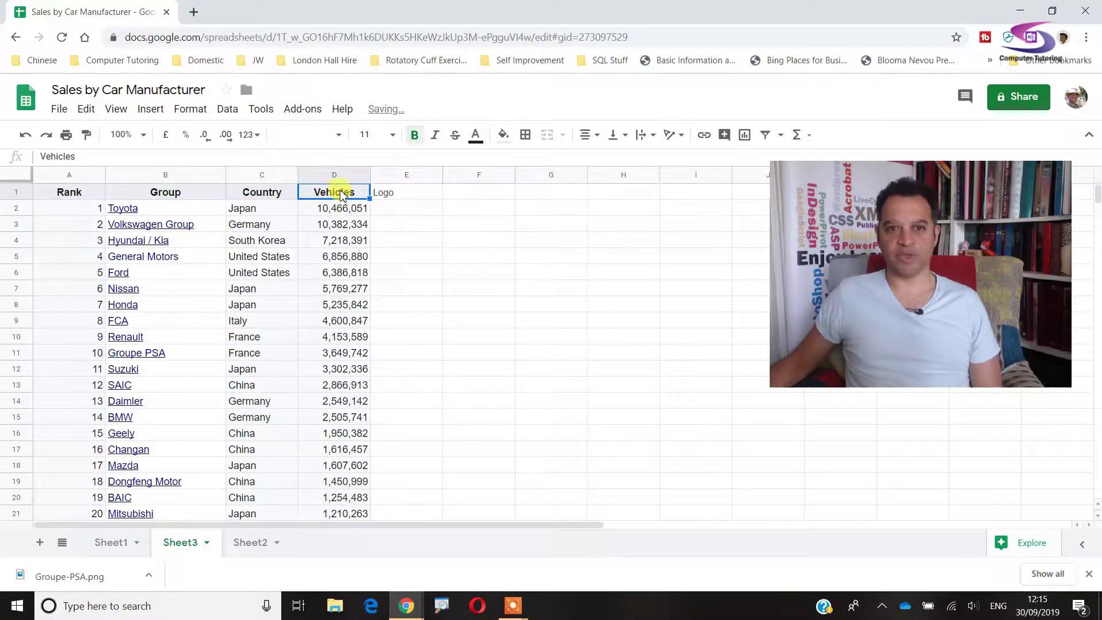
click(87, 136)
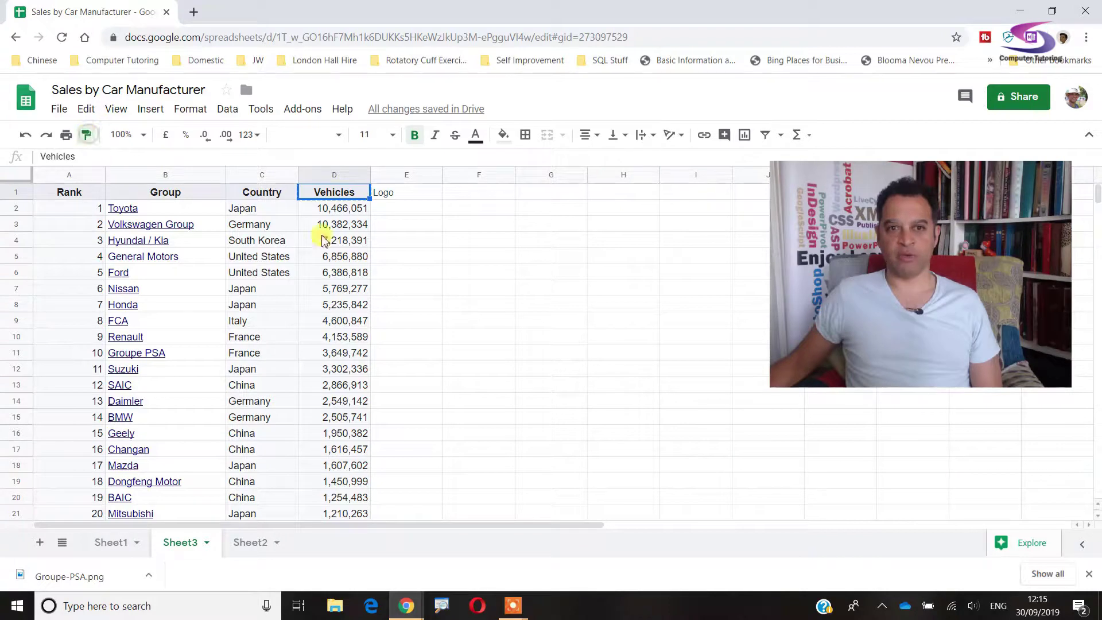
click(392, 198)
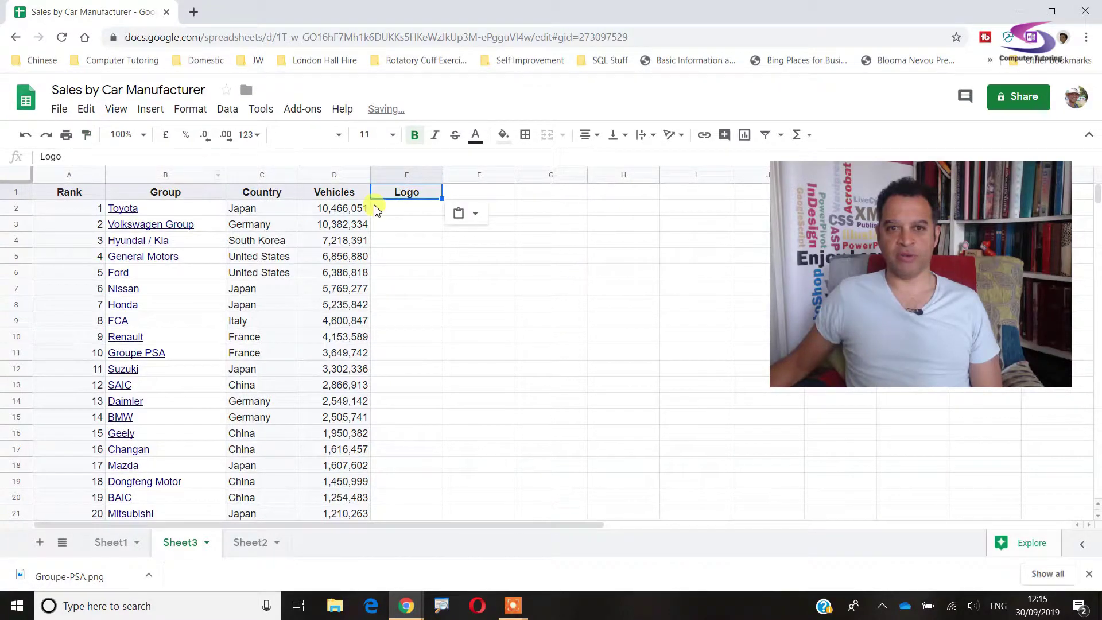
click(332, 193)
click(398, 194)
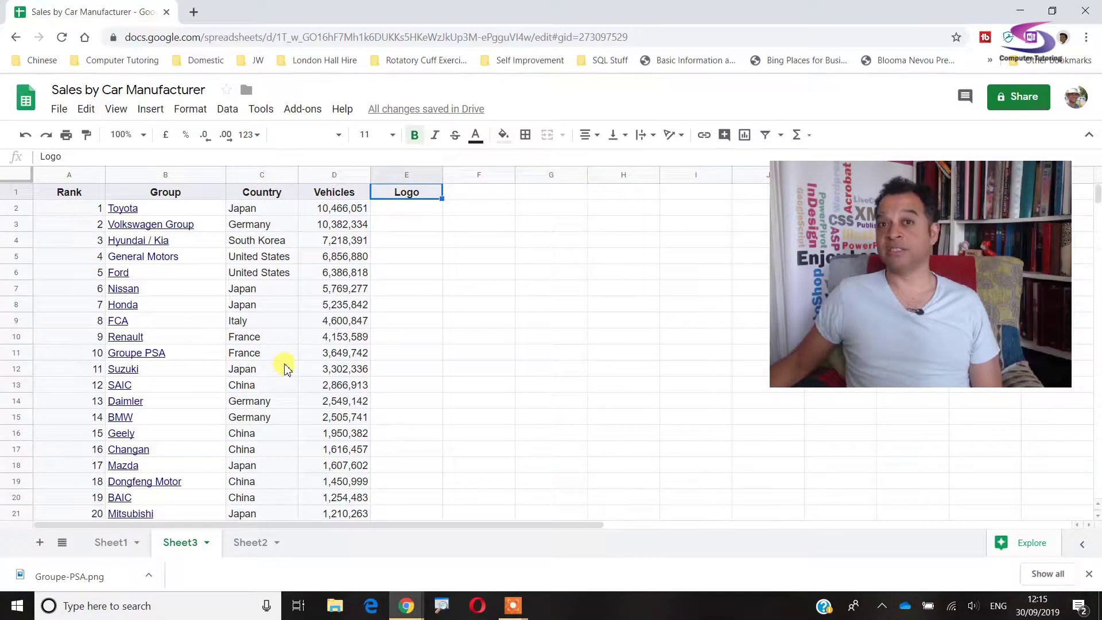
click(405, 213)
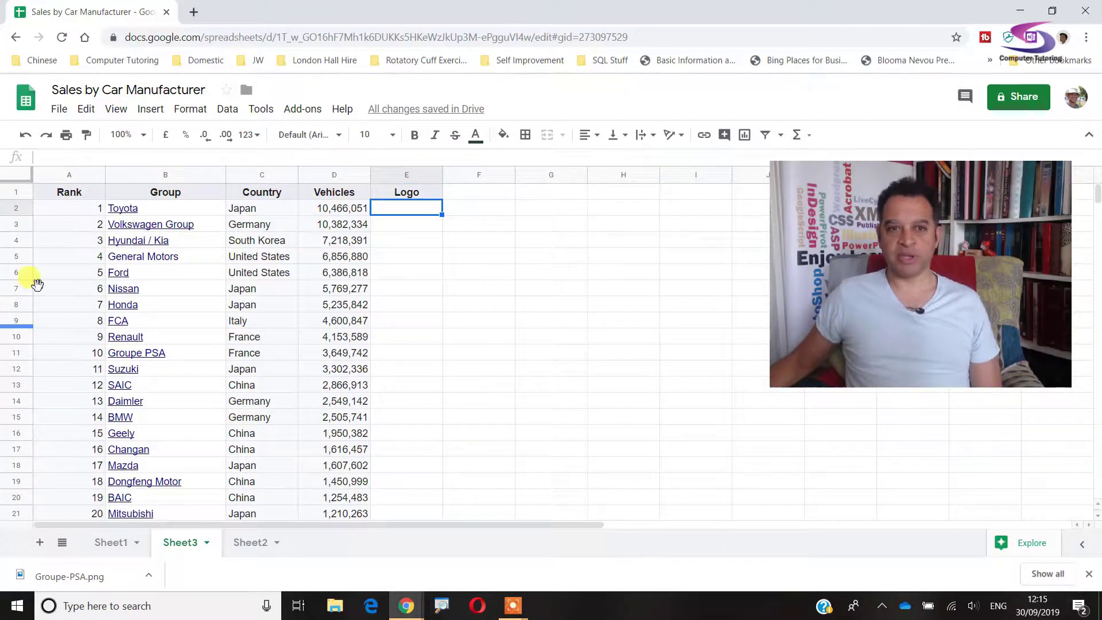
Step: Set rows 2–21 to Centre horizontal alignment and Middle vertical alignment
drag(9, 213, 16, 383)
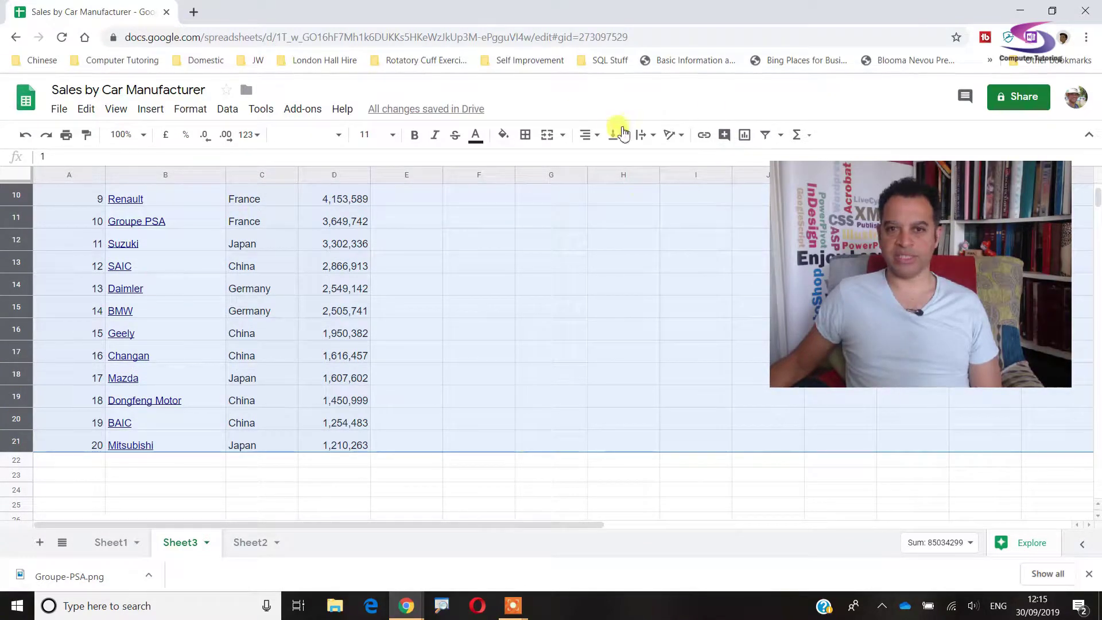
click(589, 135)
click(605, 161)
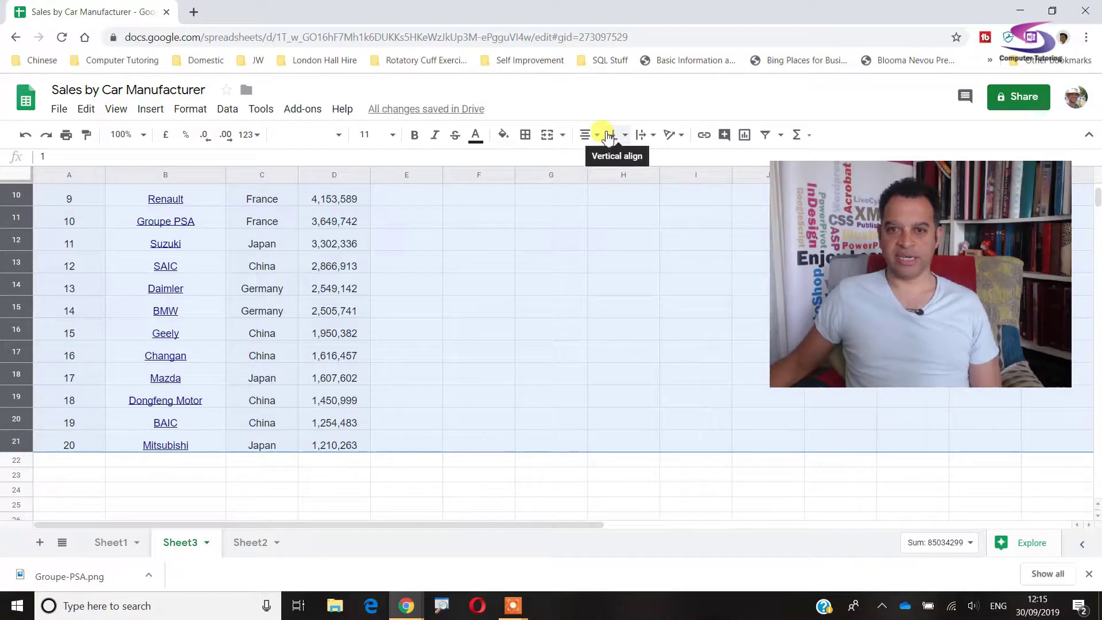
click(609, 136)
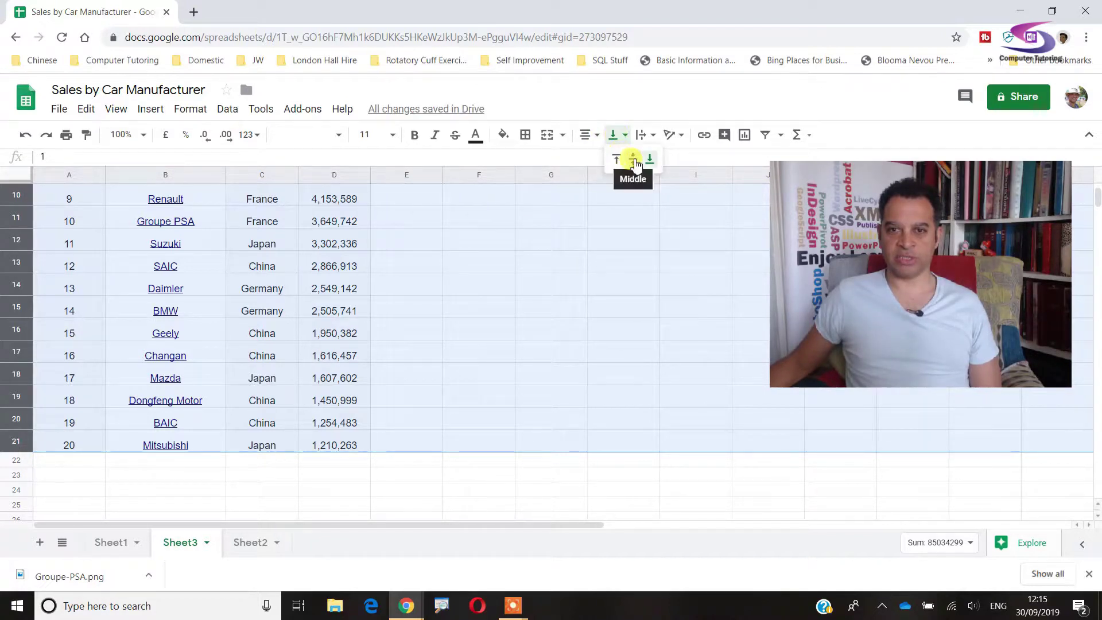
click(634, 162)
scroll(402, 367, up, 3)
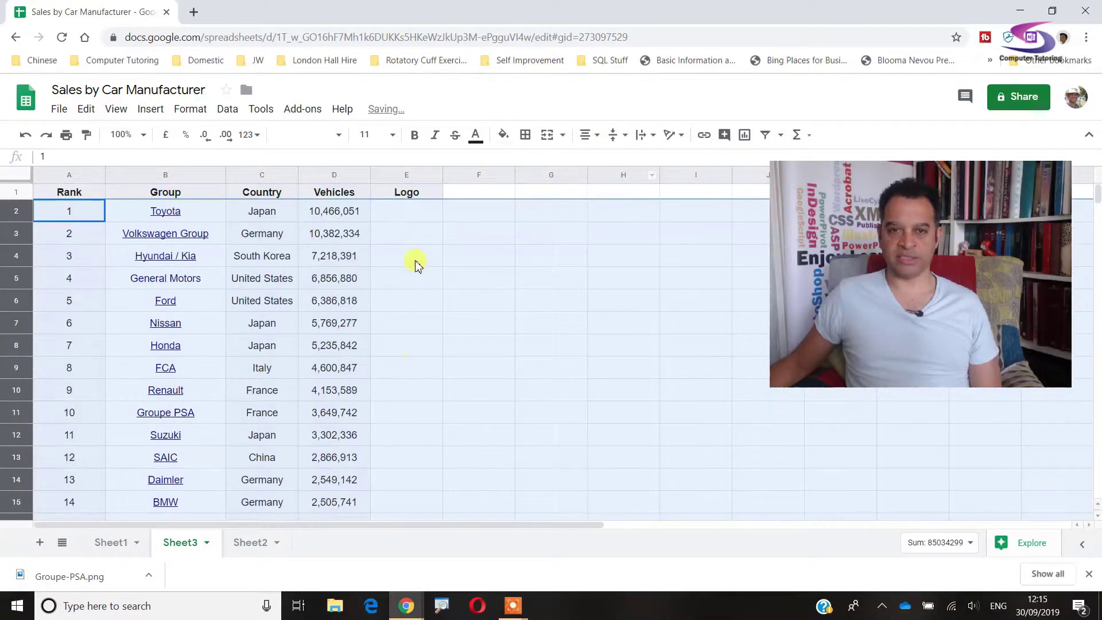
click(405, 211)
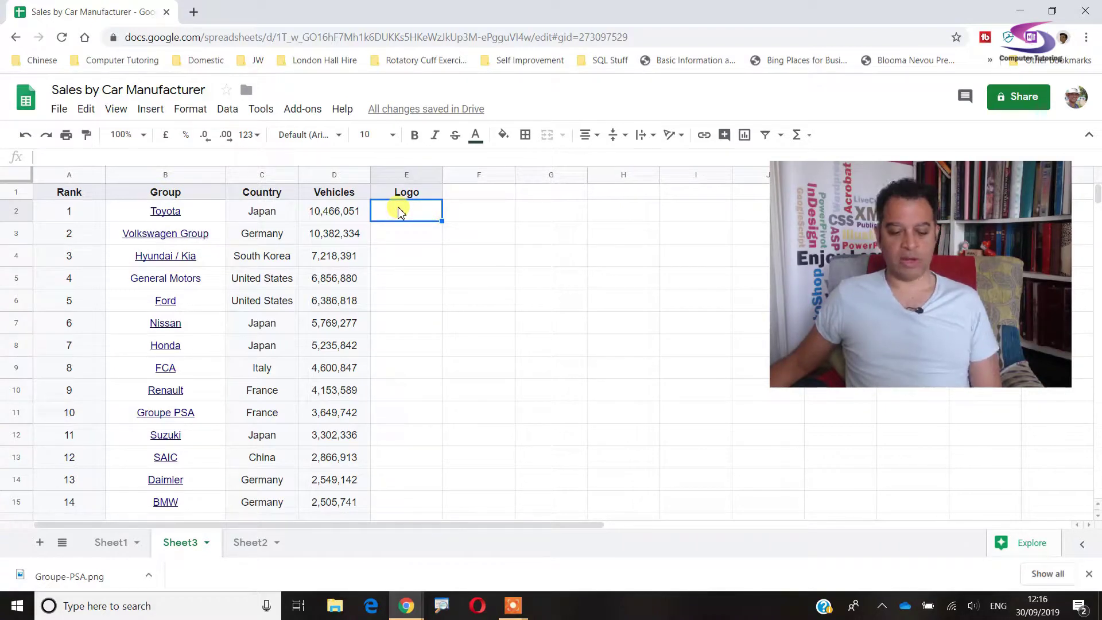
Step: Upload the toyota_logo file as an image in cell E2
click(150, 110)
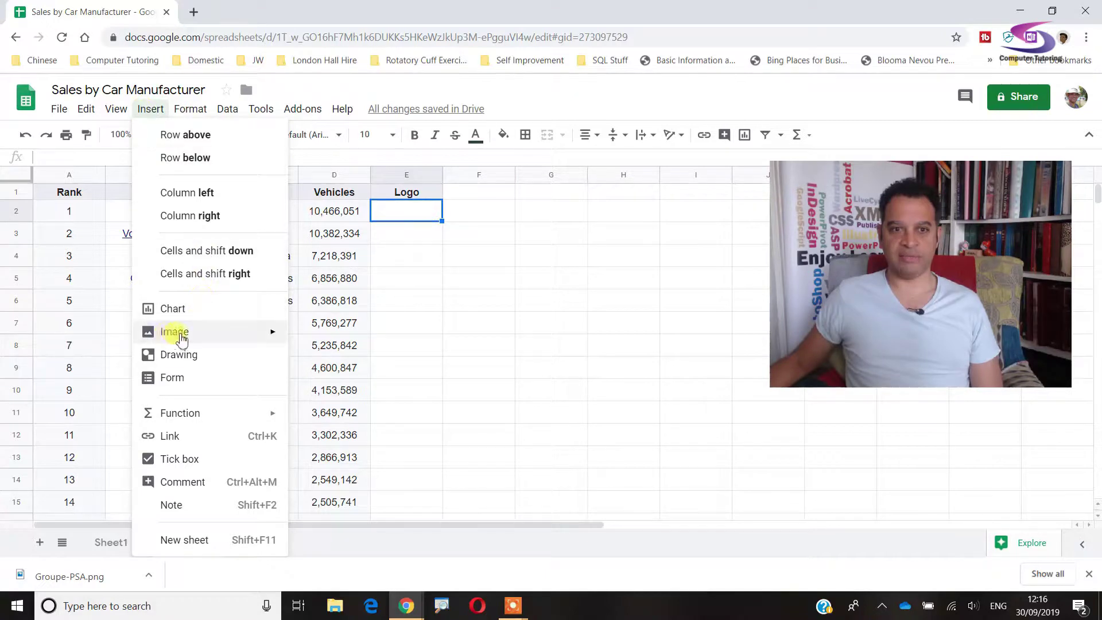
mouse_move(174, 332)
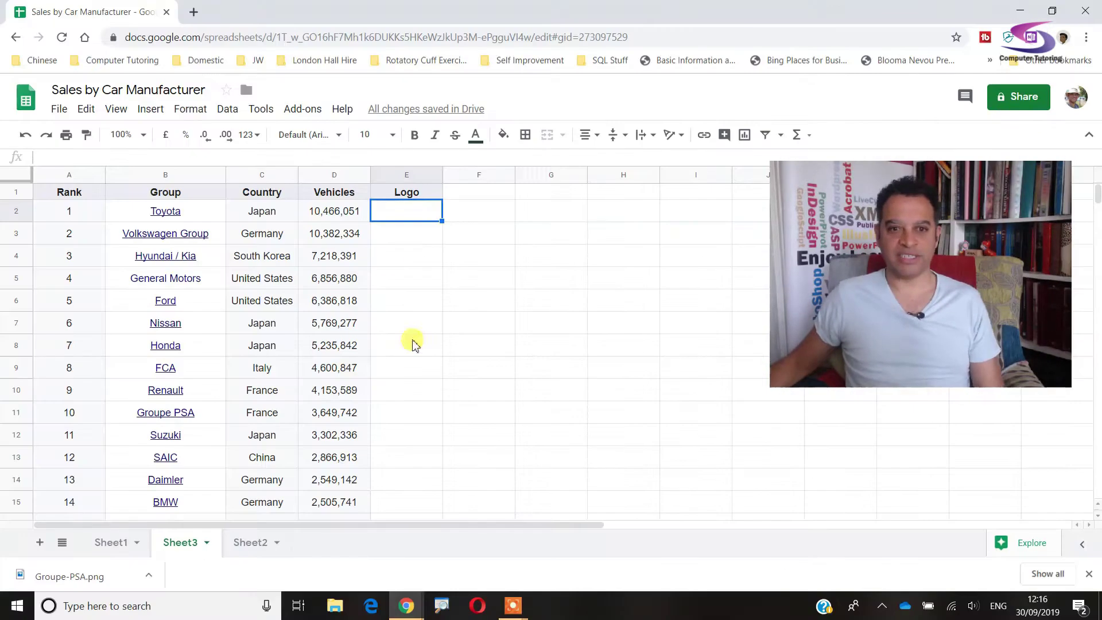
click(151, 109)
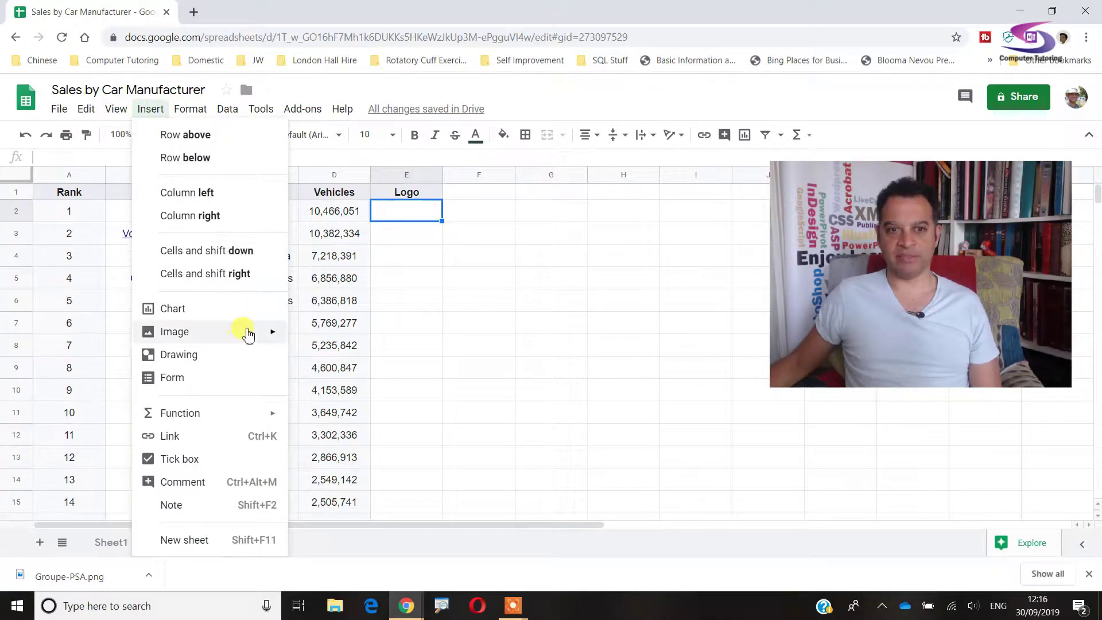
mouse_move(264, 332)
click(319, 336)
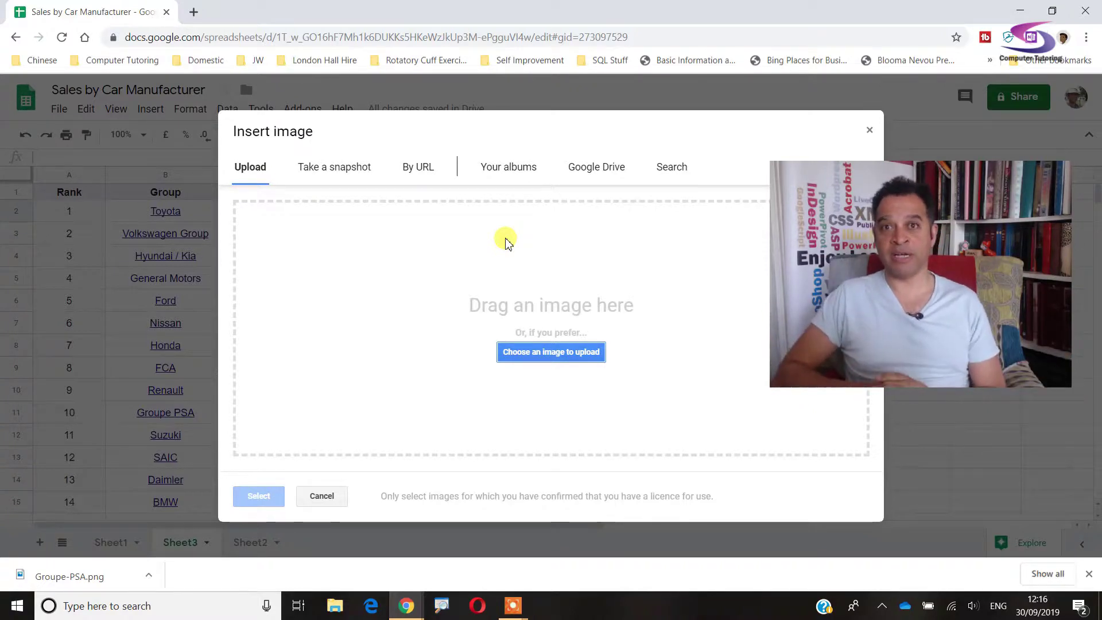
click(557, 355)
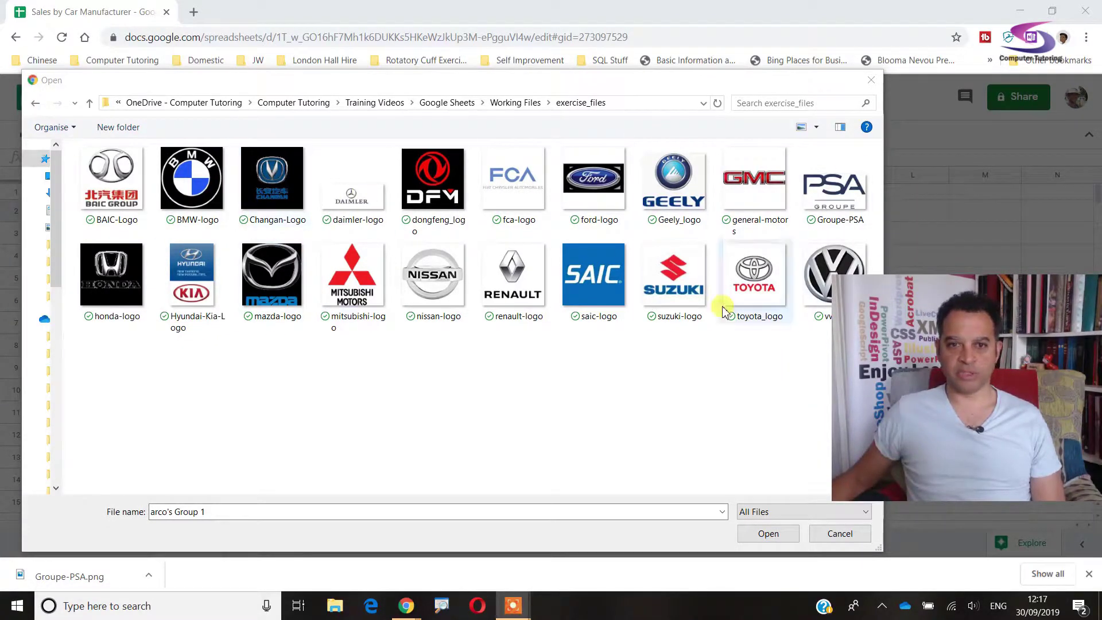
double_click(755, 282)
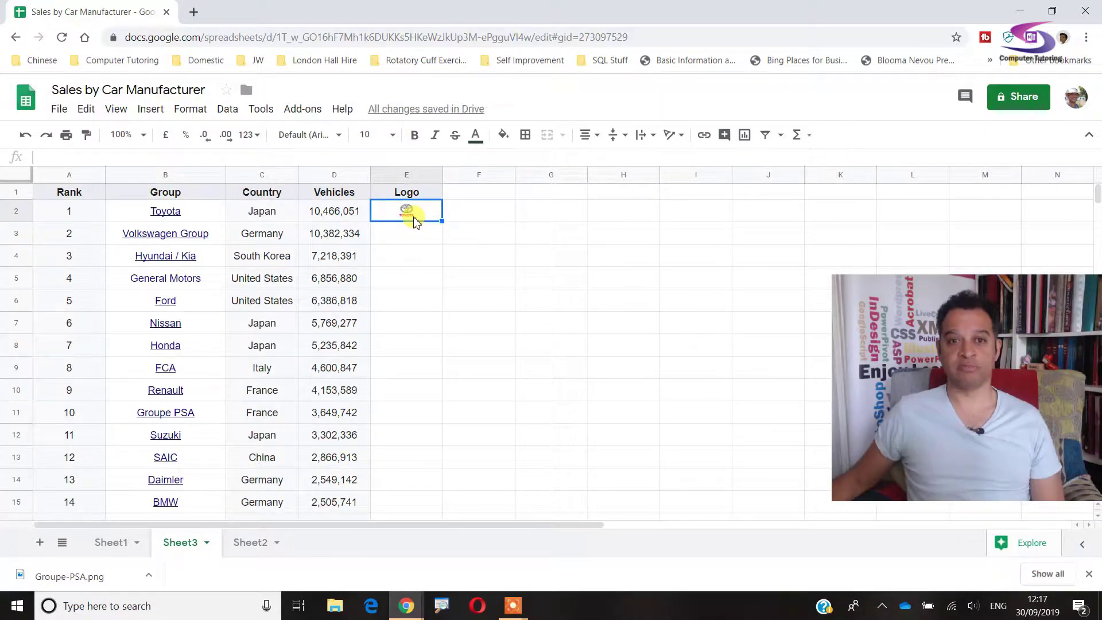
Step: Set row 2 to a moderate height and resize rows 3–21 to match
drag(15, 219, 15, 298)
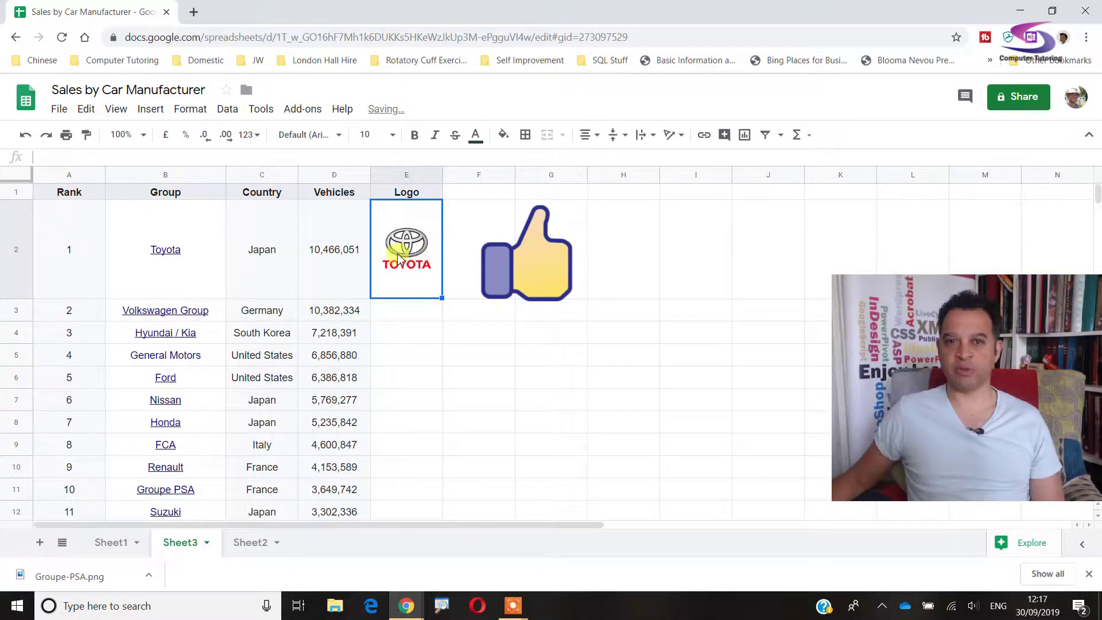
drag(21, 298, 22, 245)
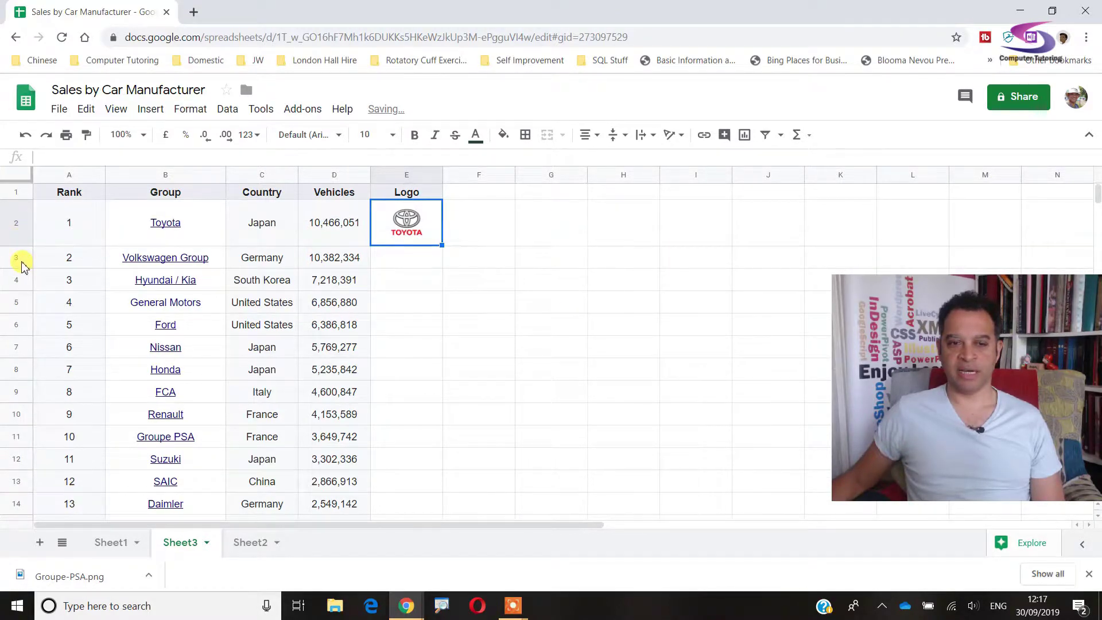
drag(20, 267, 12, 488)
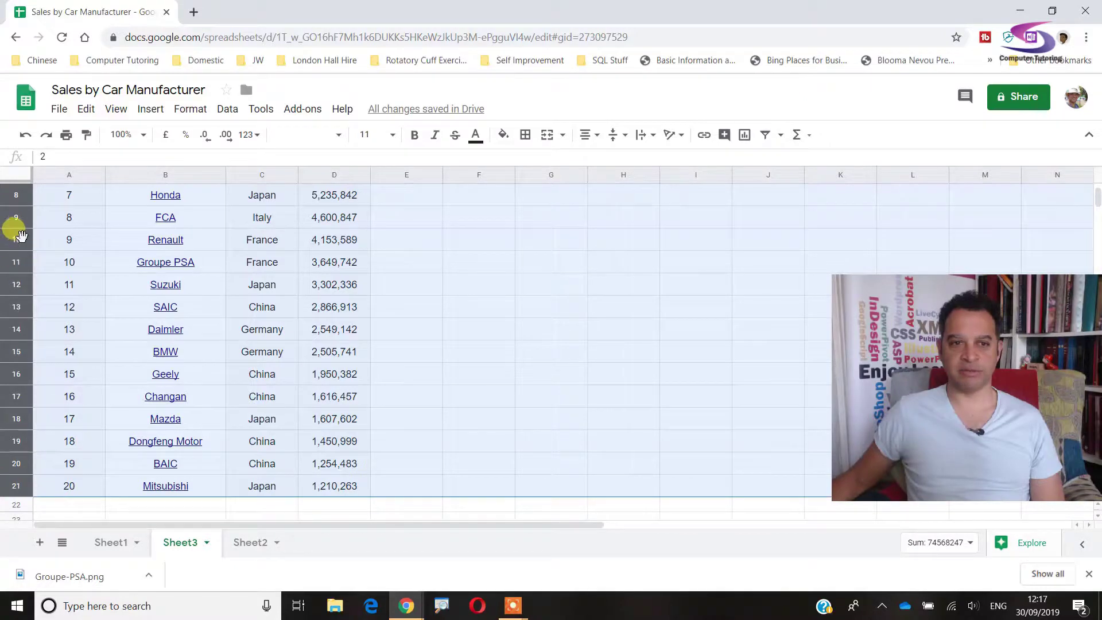
drag(20, 226, 16, 257)
scroll(352, 357, up, 5)
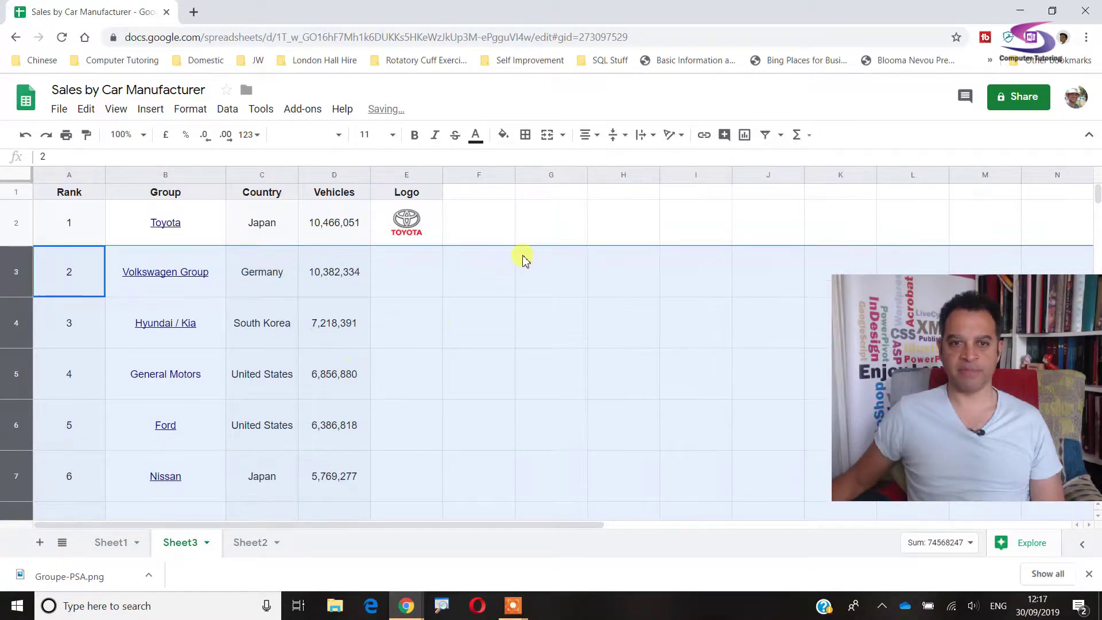
click(400, 276)
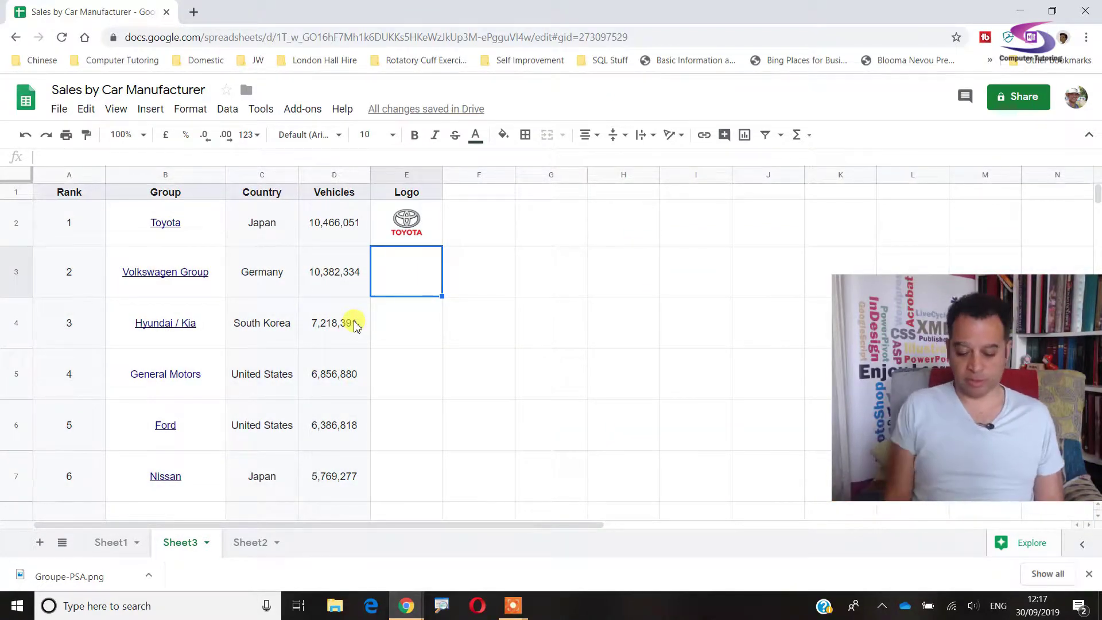
Step: Upload the Volkswagen logo as an image in cell E3 via the Alt+I Insert menu
key(alt+i)
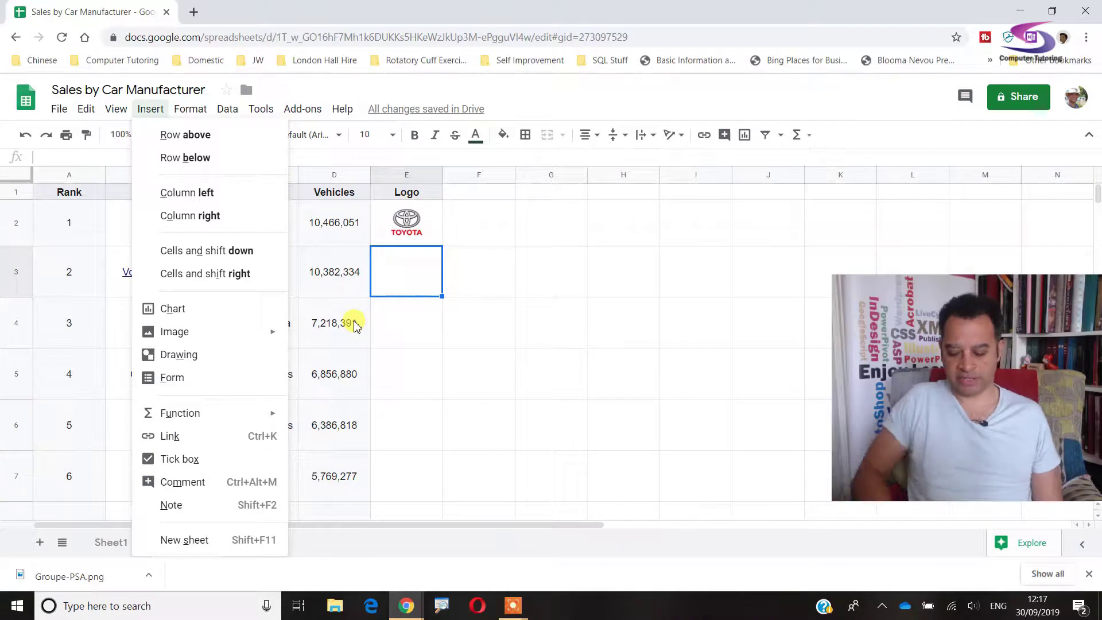
key(Down)
key(Down)
key(Down)
key(Down)
key(Down)
key(Down)
key(Down)
key(Down)
key(Down)
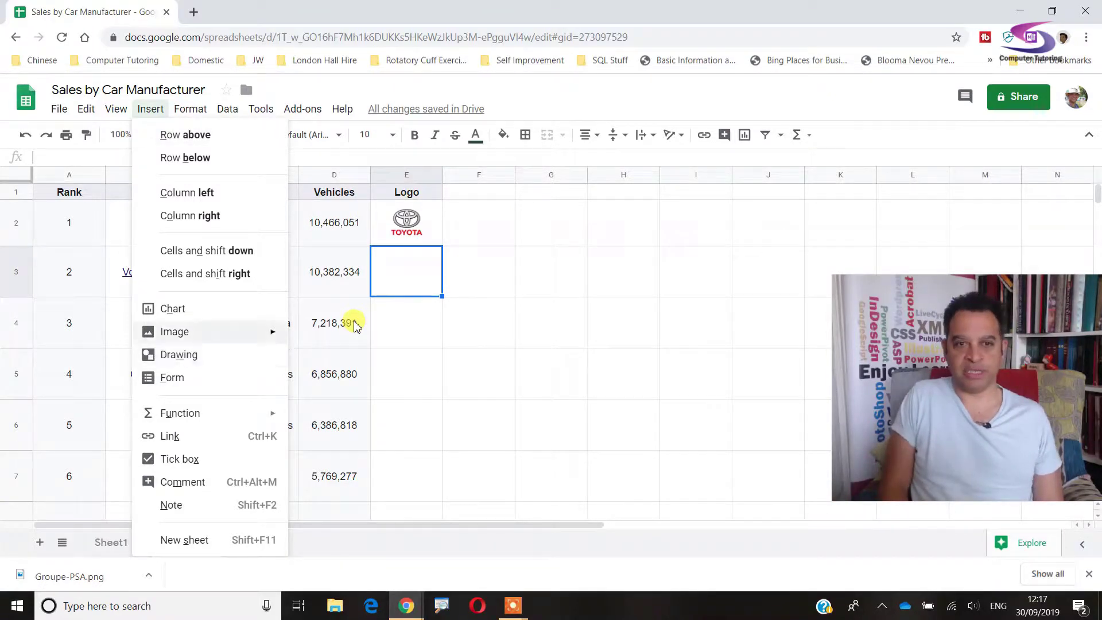
key(Up)
key(Right)
key(Return)
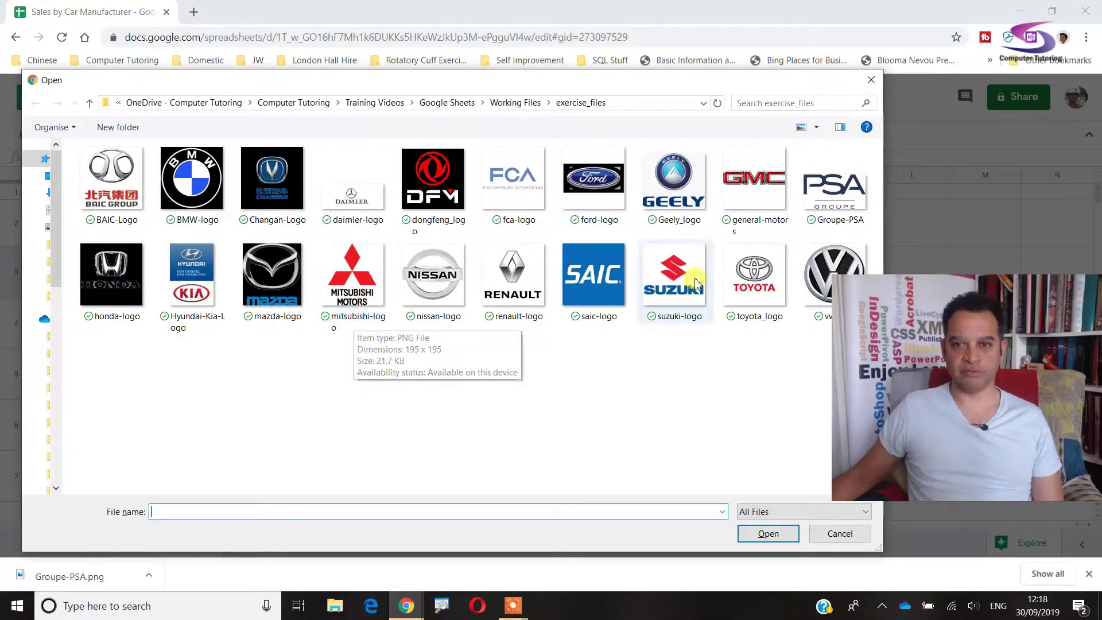
double_click(826, 275)
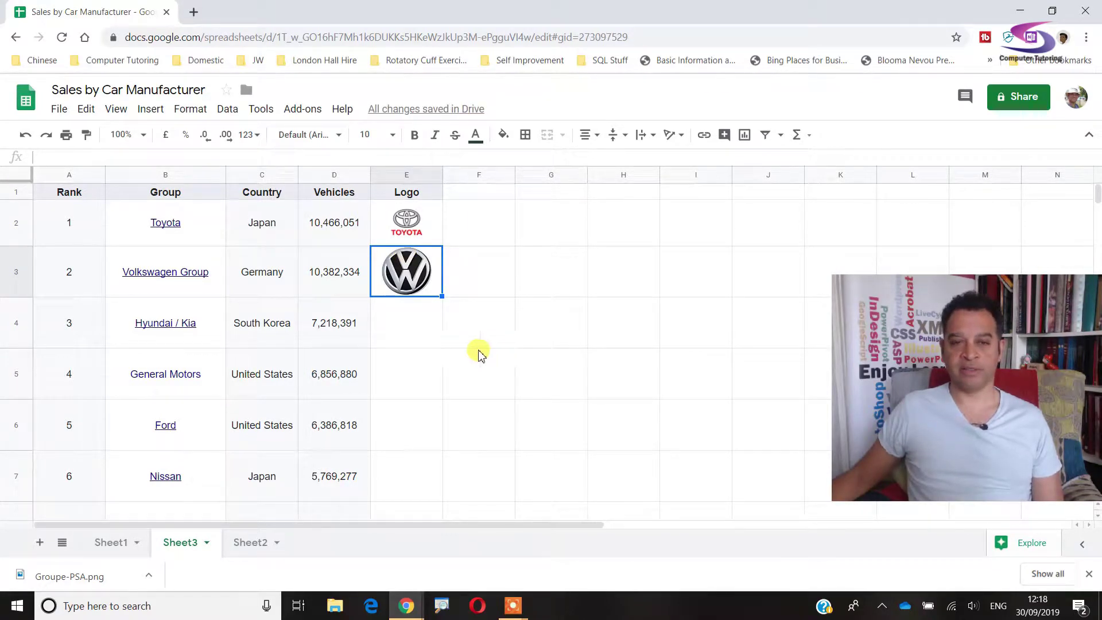
click(406, 318)
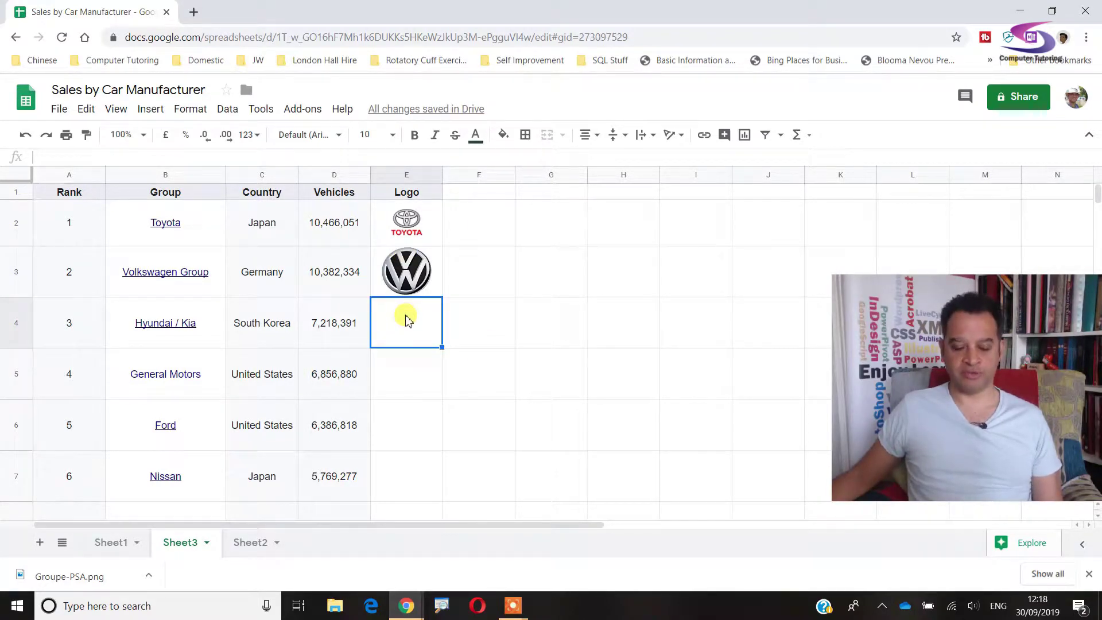
Step: Upload the Hyundai-Kia logo as an image in cell E4
click(150, 109)
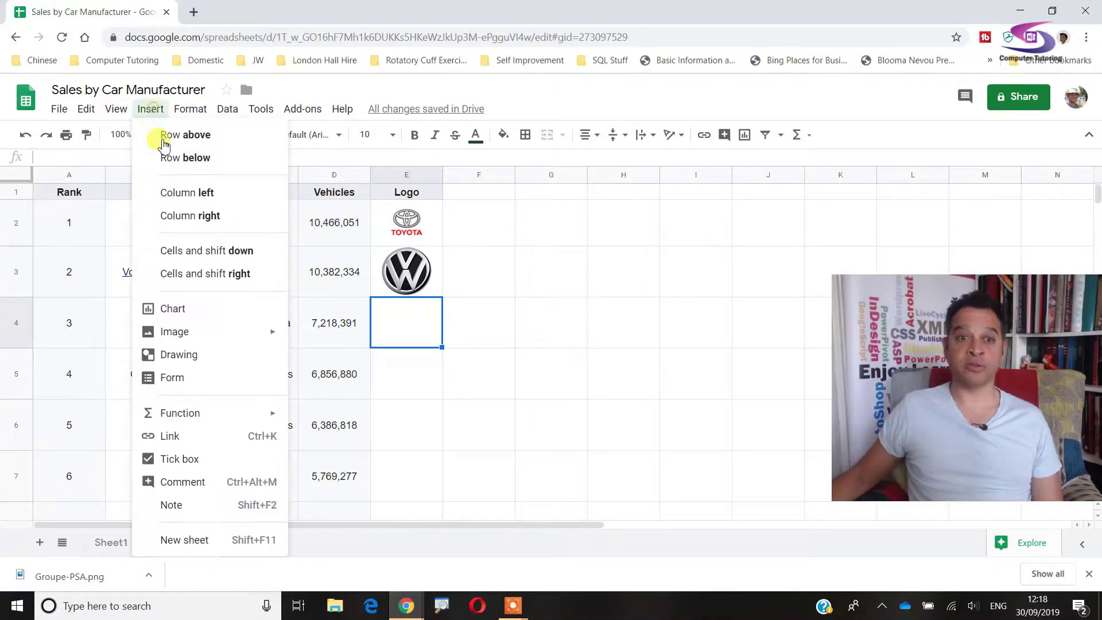
mouse_move(263, 333)
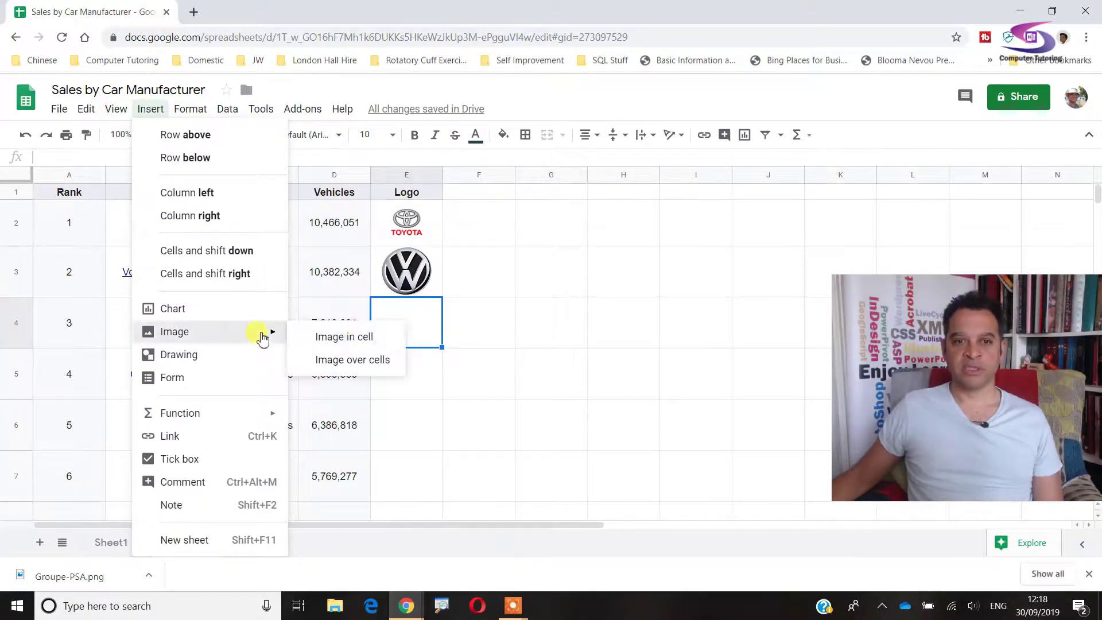
click(367, 340)
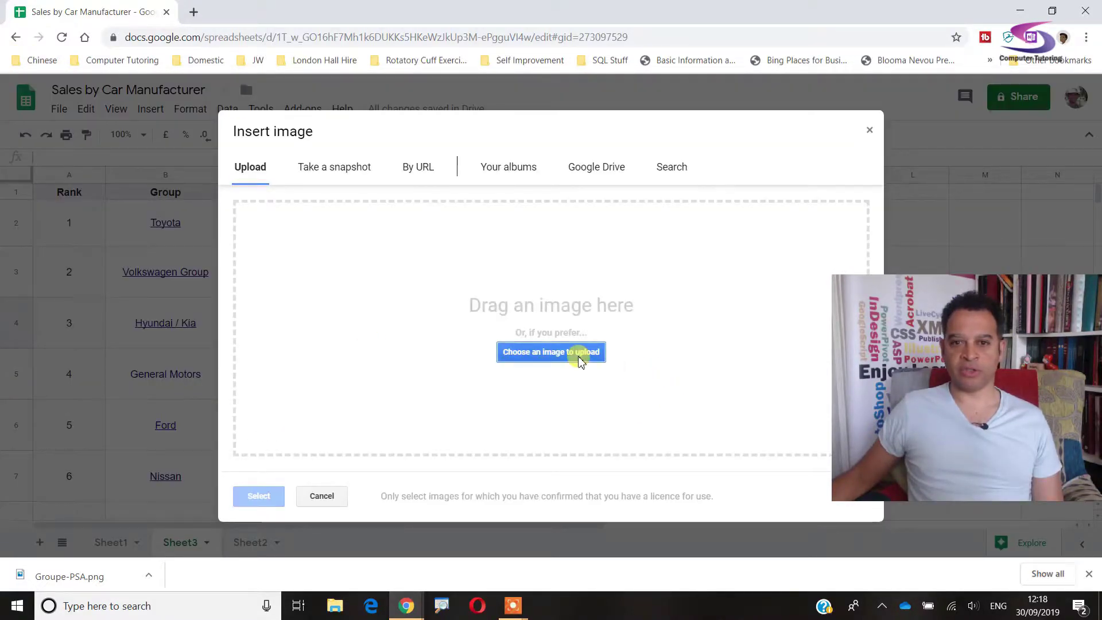
click(579, 352)
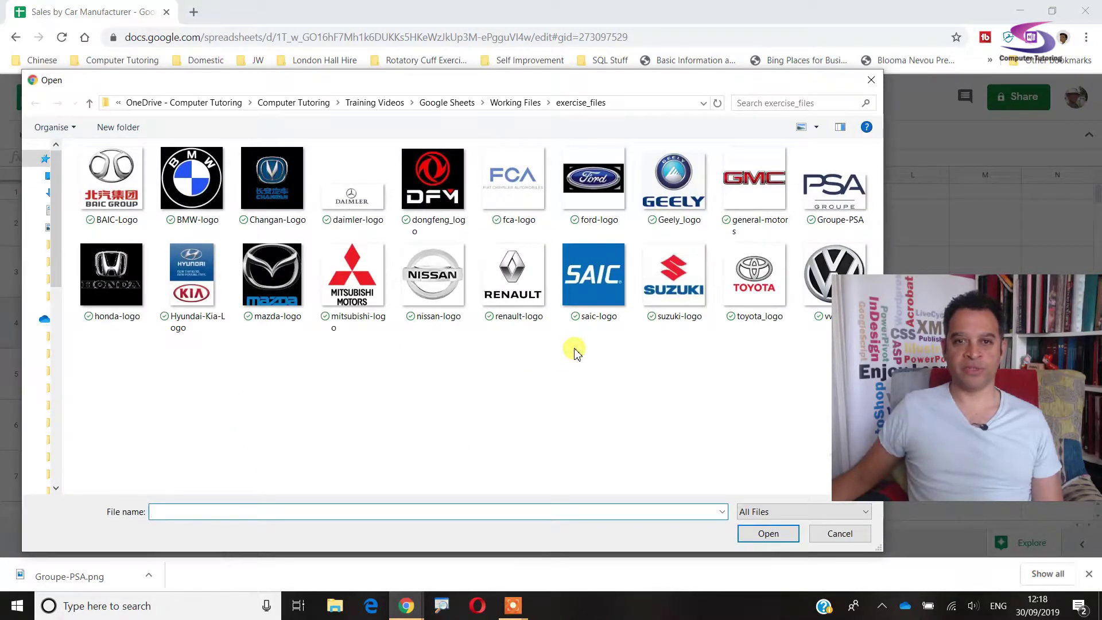
drag(434, 81, 401, 112)
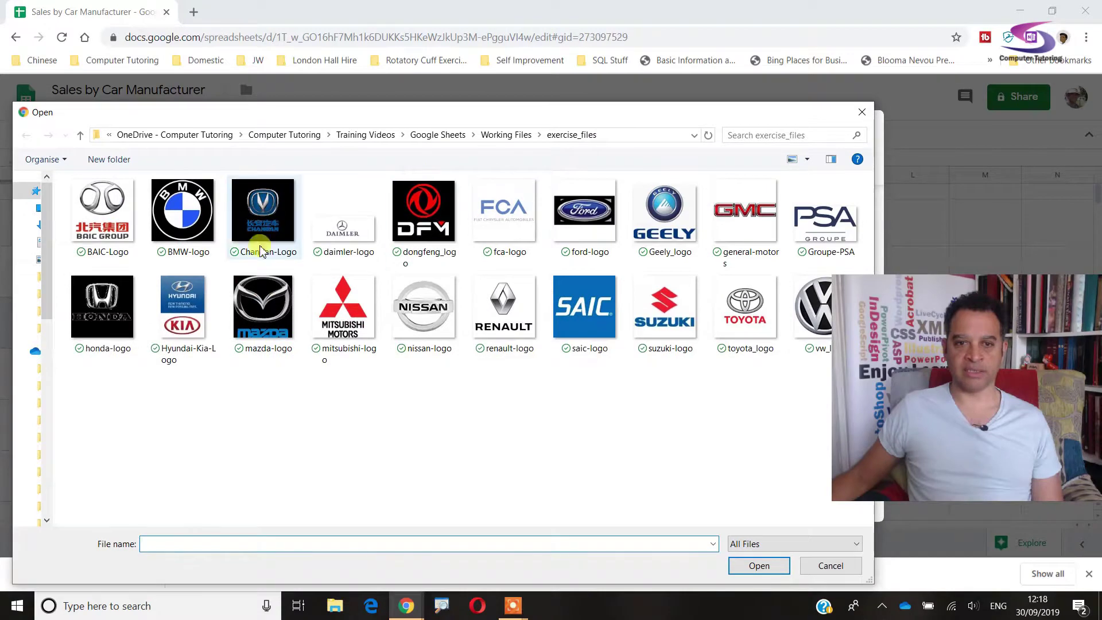
double_click(182, 310)
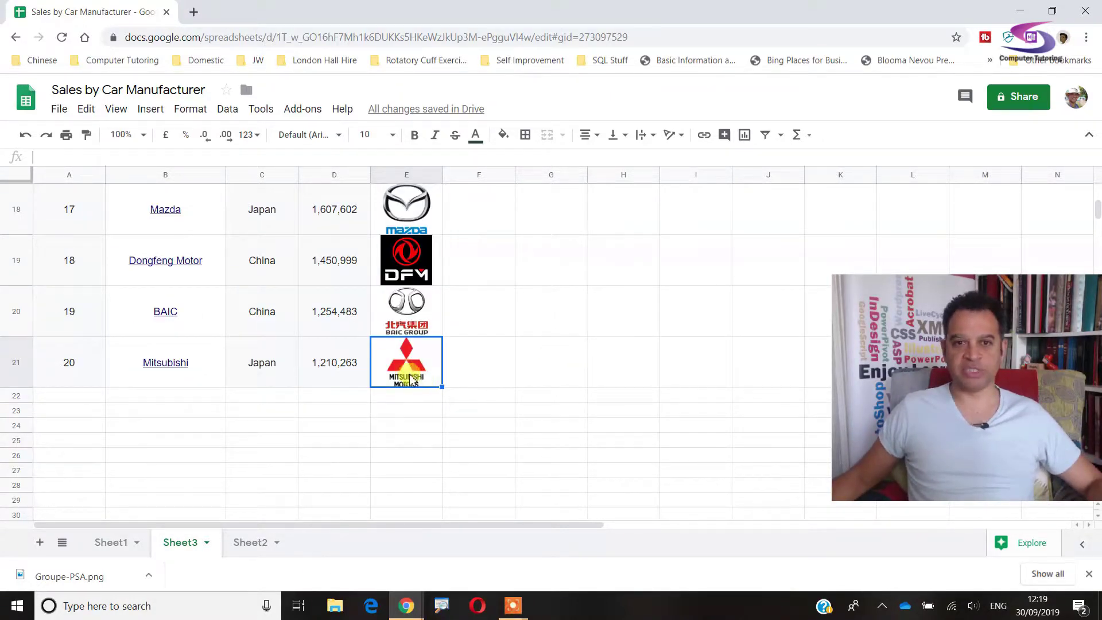
scroll(466, 333, up, 15)
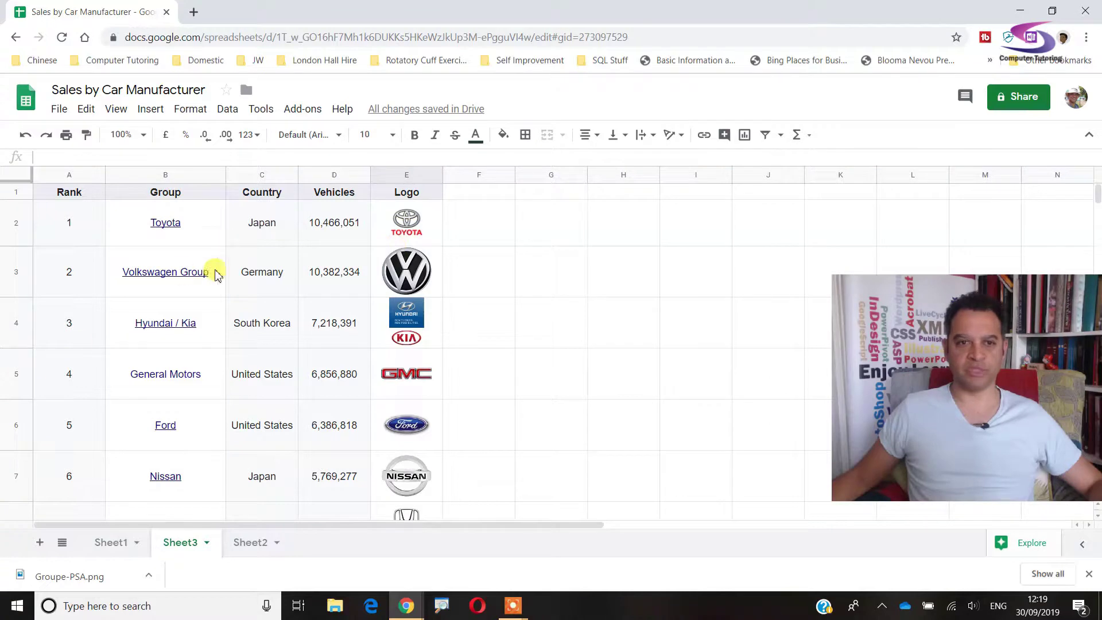
click(266, 265)
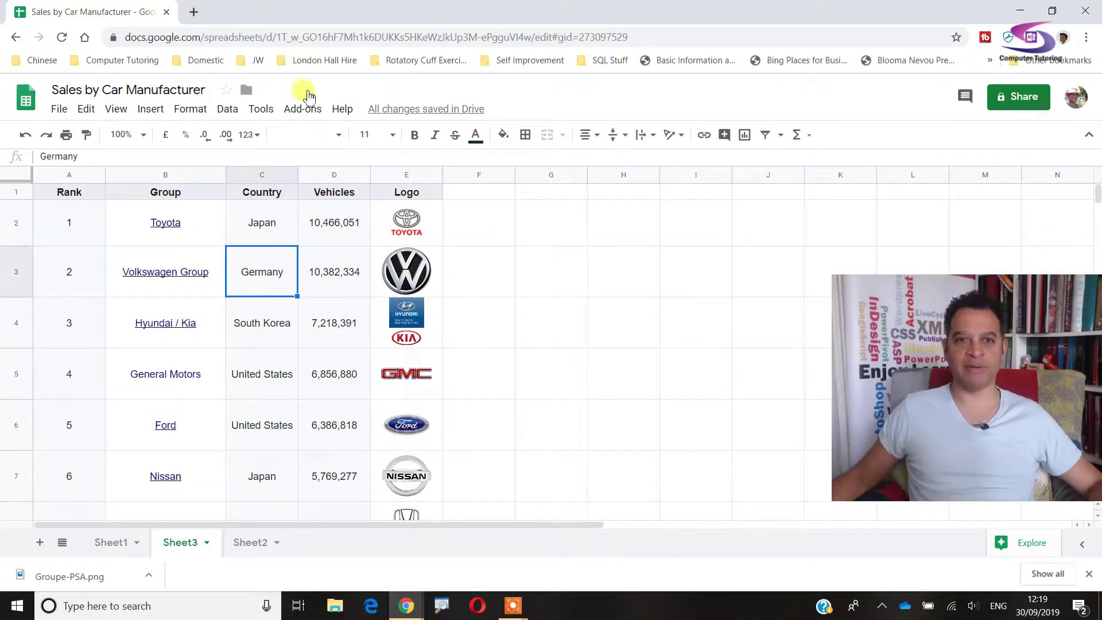
click(232, 112)
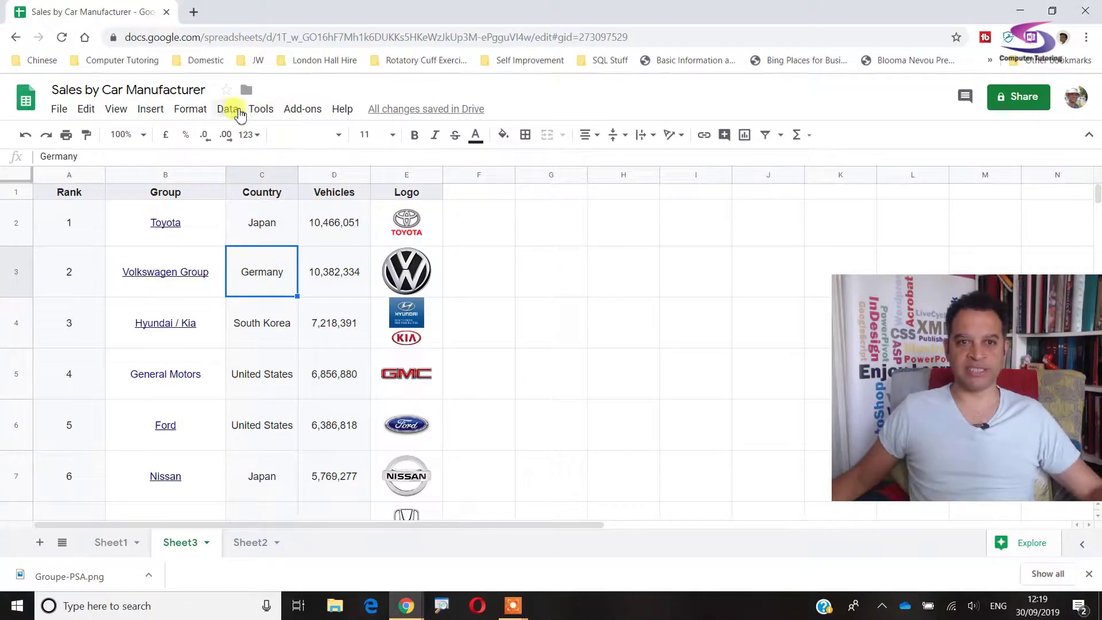
click(241, 113)
Step: Create a filter on the car table and show only Japan in the Country column
click(247, 216)
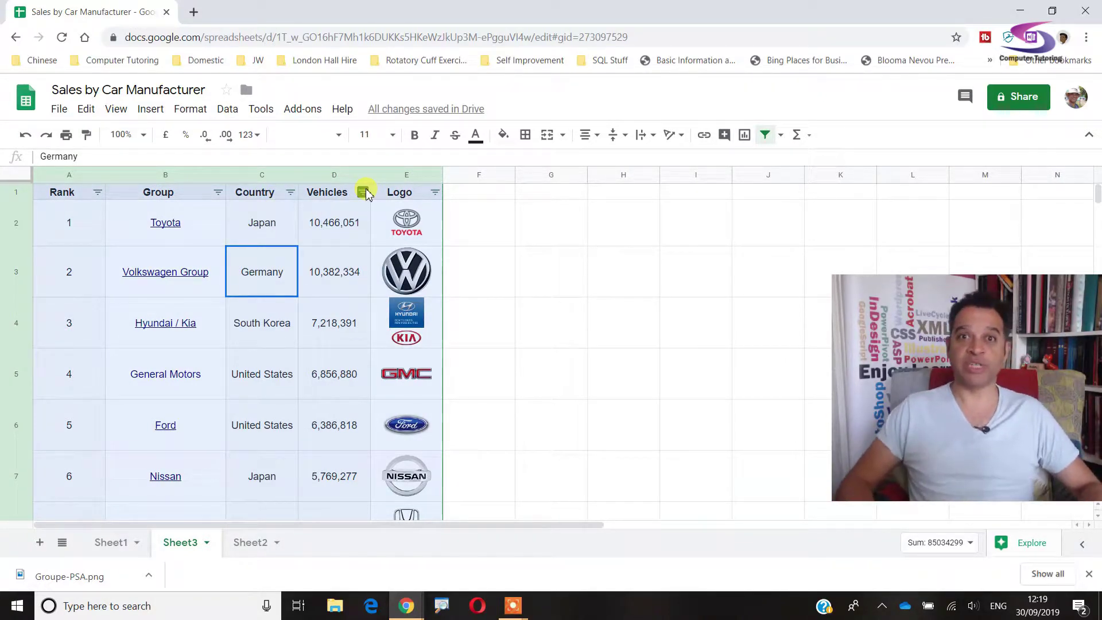
click(291, 193)
click(112, 383)
click(113, 406)
click(115, 428)
click(112, 450)
scroll(123, 431, down, 2)
click(132, 408)
click(111, 431)
click(109, 453)
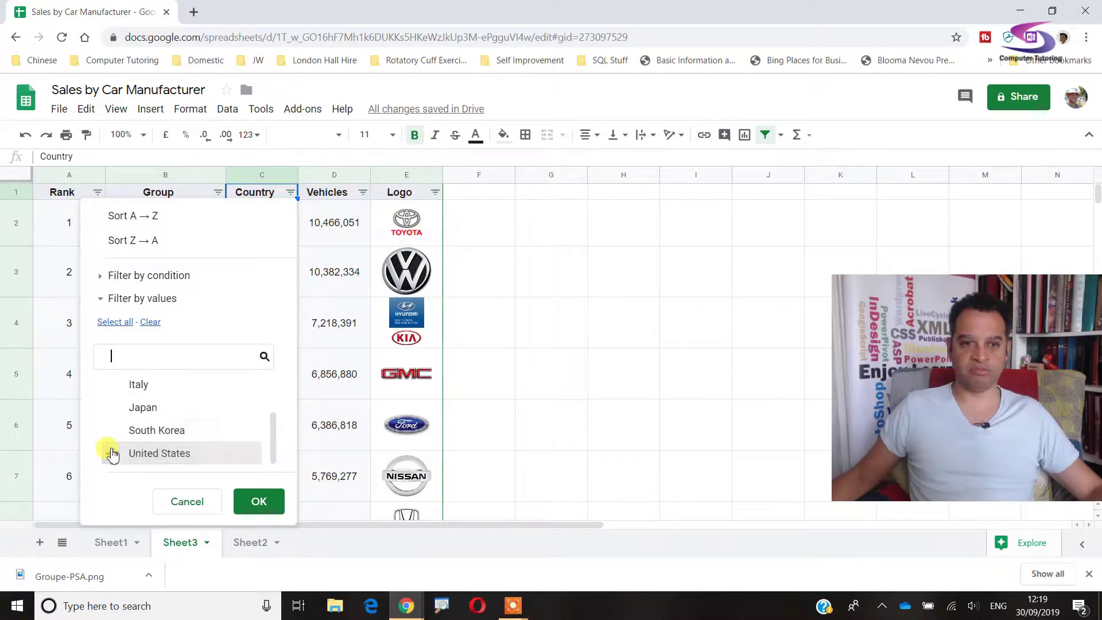
click(111, 408)
click(258, 499)
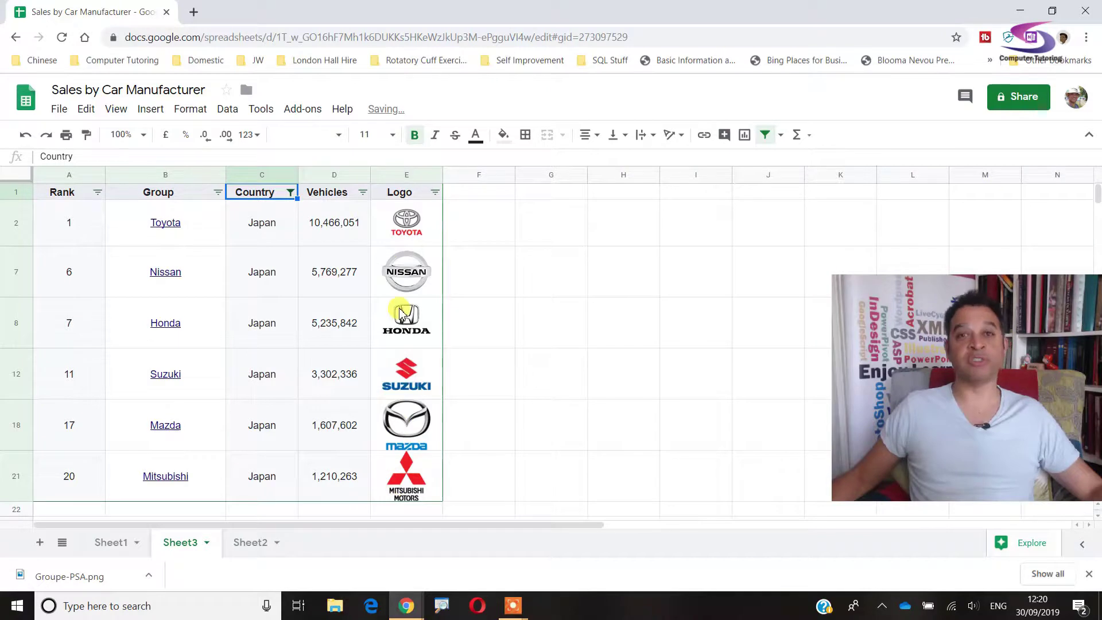
Step: Select all countries in the Country filter so every row shows again
click(290, 193)
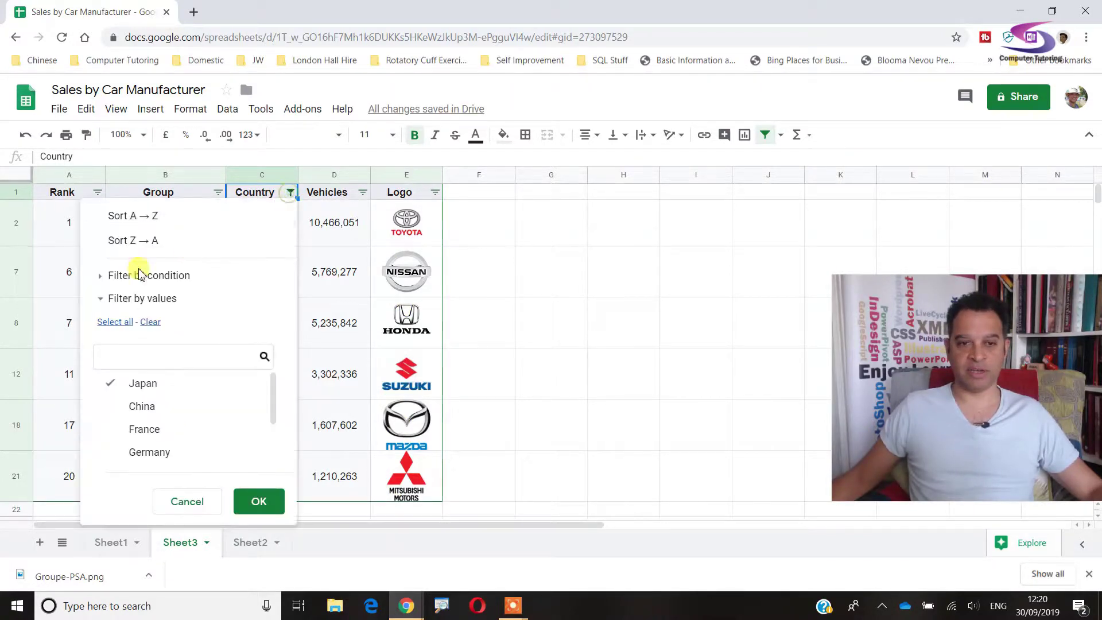
click(114, 321)
click(261, 501)
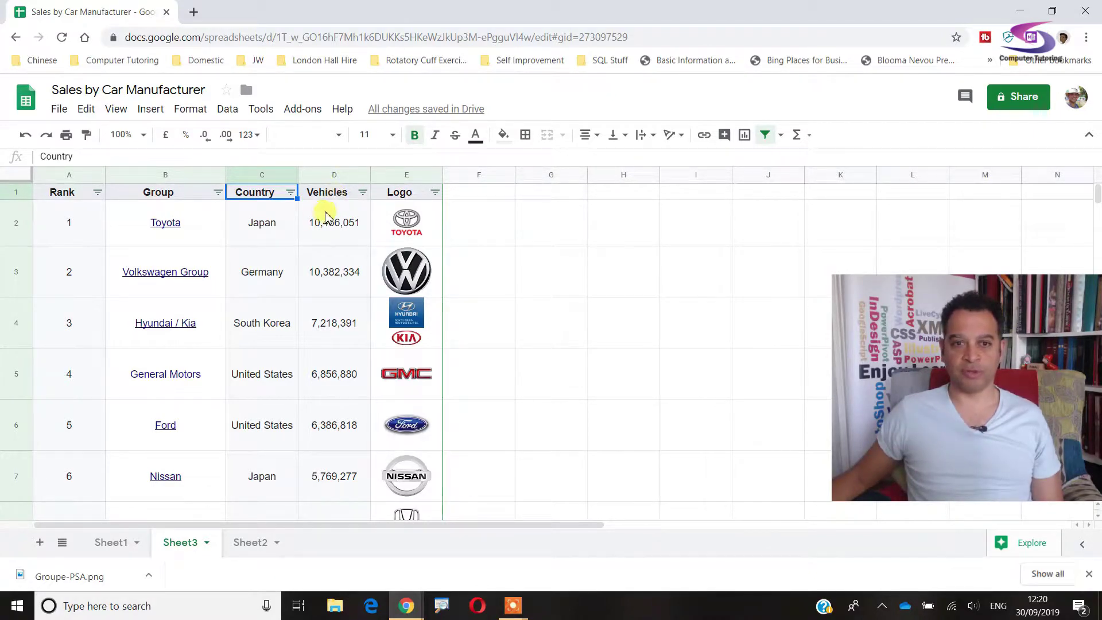
Step: Add a blank sheet, rename it 'Chart', and display it
click(40, 542)
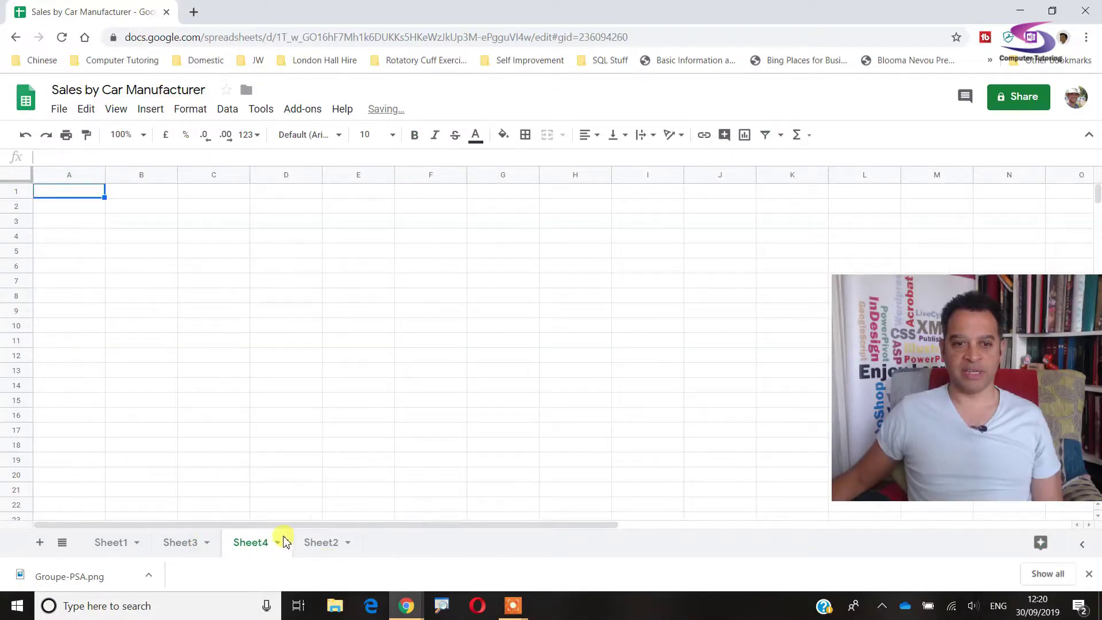
double_click(258, 551)
text(Chart)
key(Return)
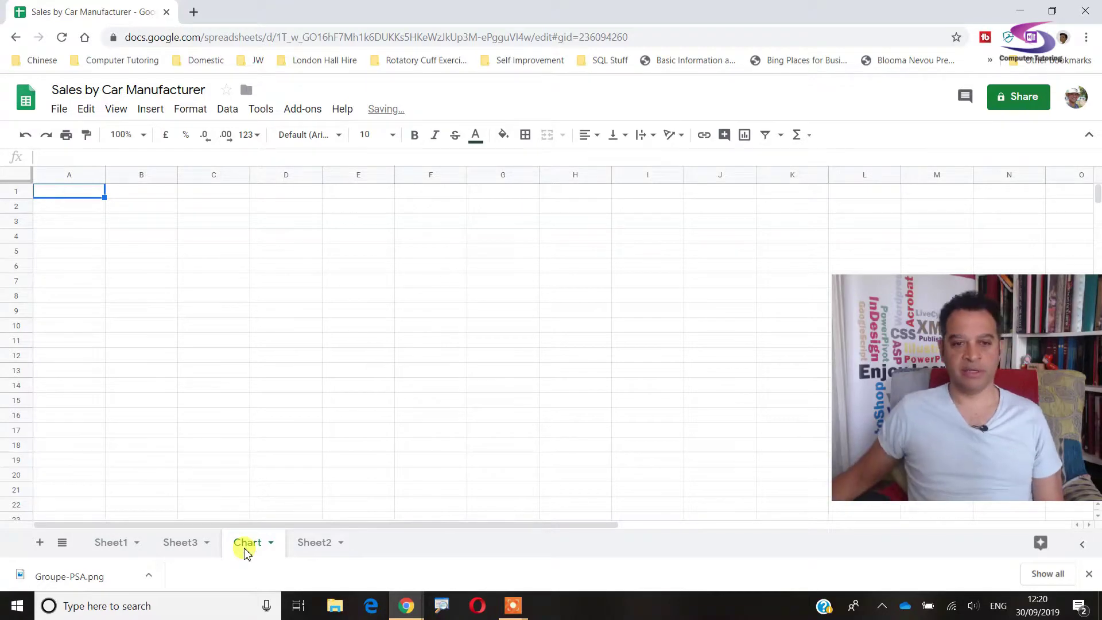
click(185, 548)
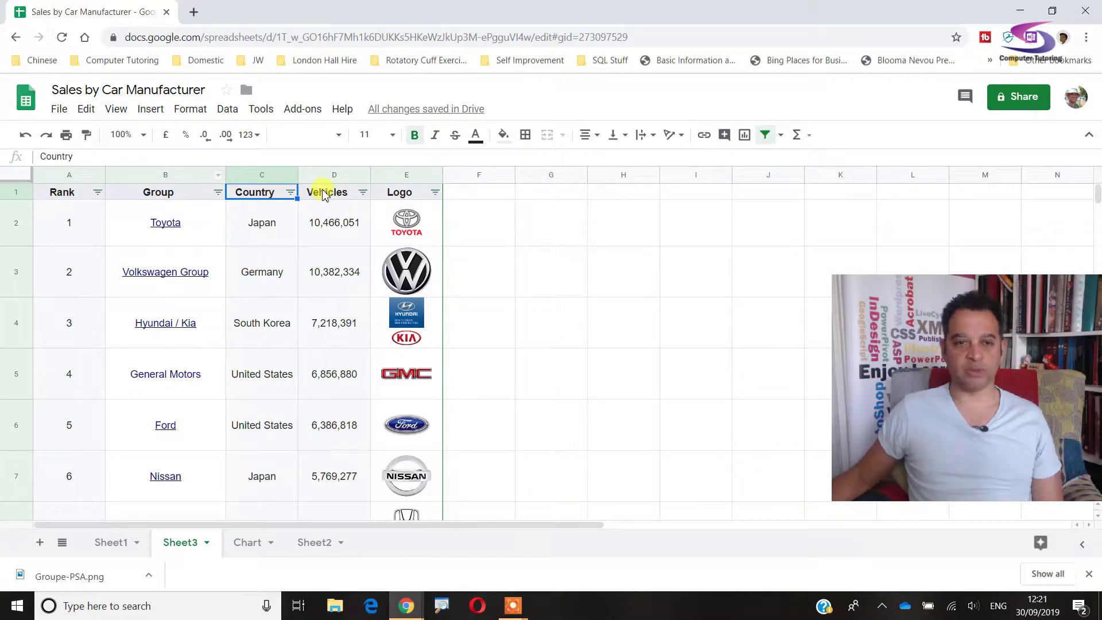
click(248, 545)
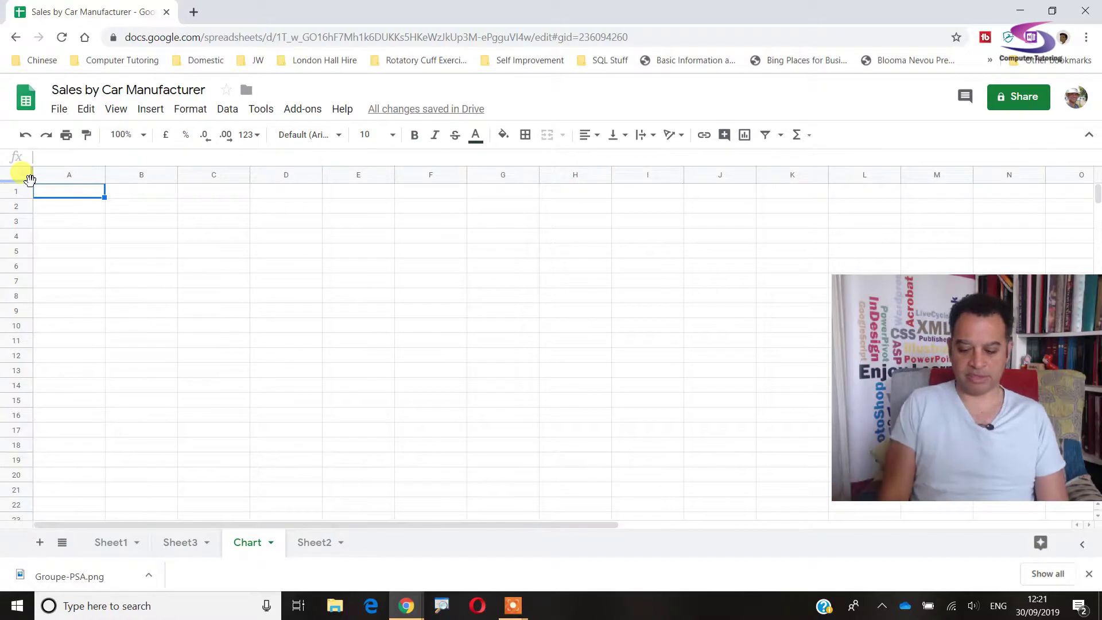
Step: Link A1 to Sheet3!D1 and fill the formula down to row 21
text(=)
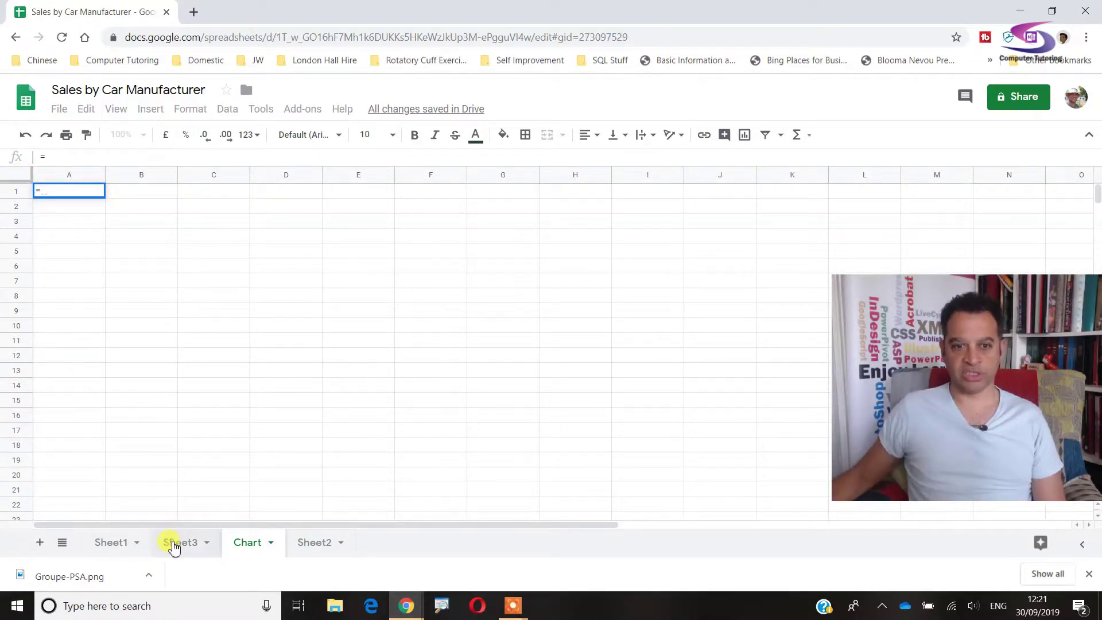
click(175, 543)
click(331, 196)
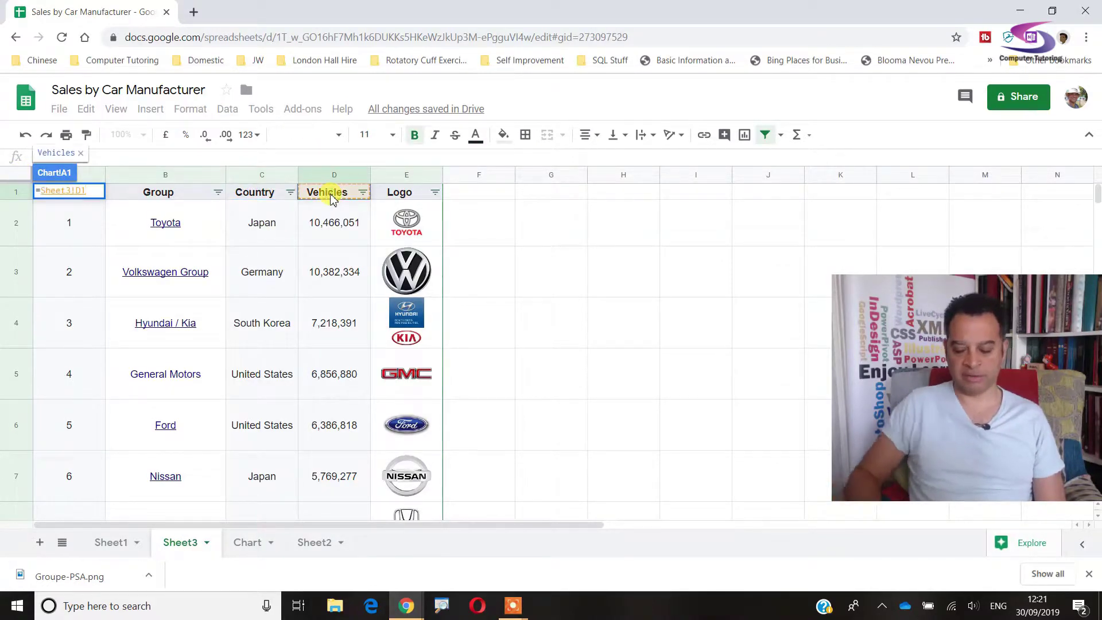
key(Return)
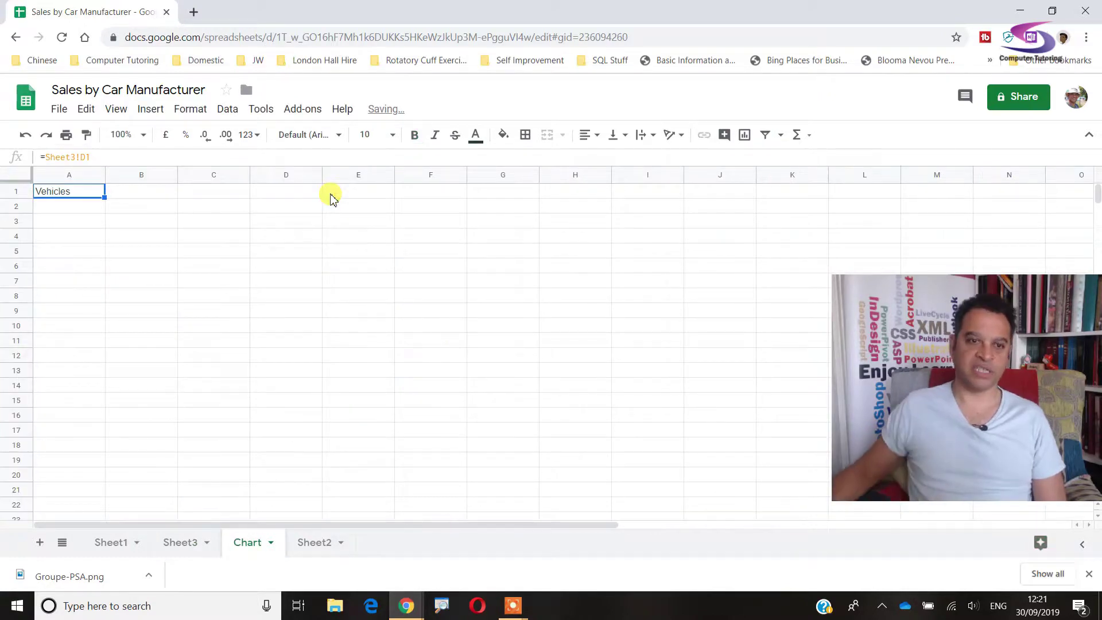
drag(105, 197, 104, 505)
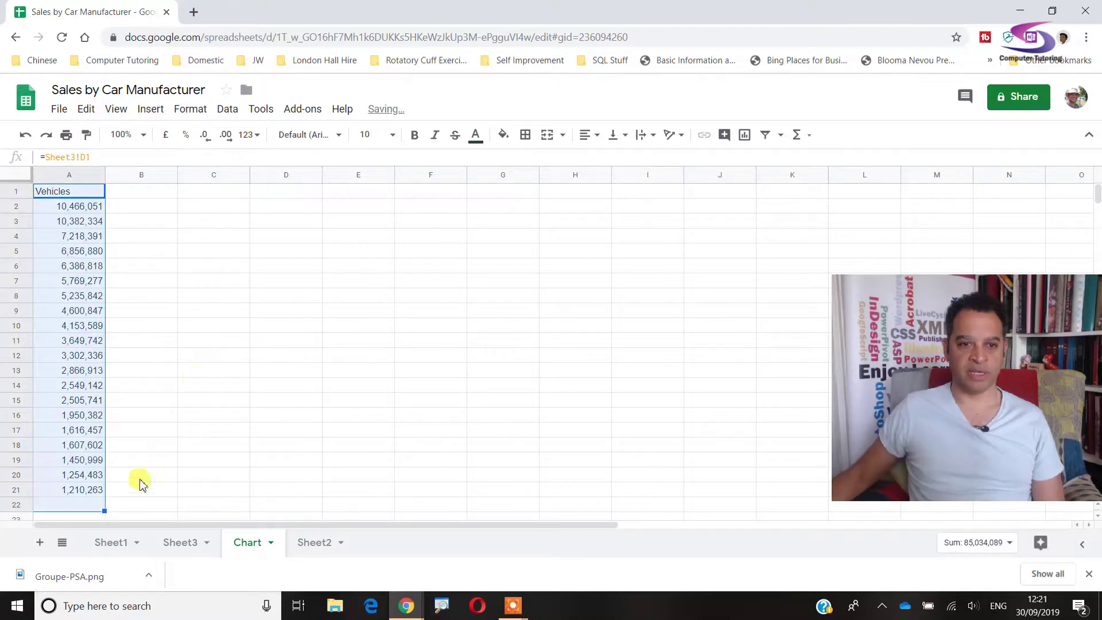
click(83, 503)
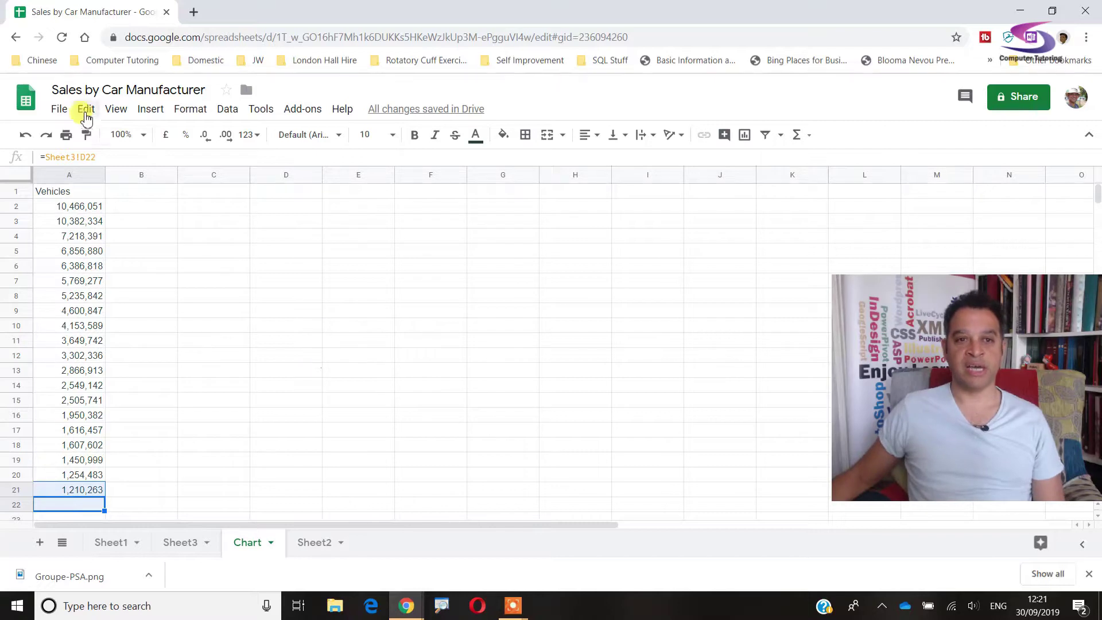
Step: Insert an empty column to the left of the linked Vehicles figures
right_click(69, 180)
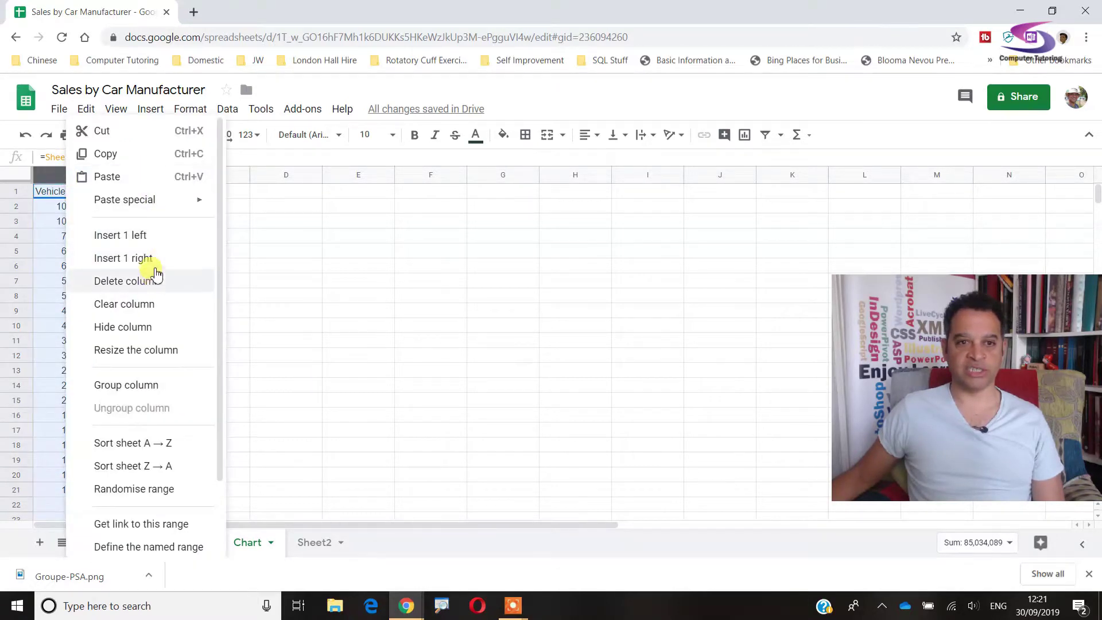
click(156, 241)
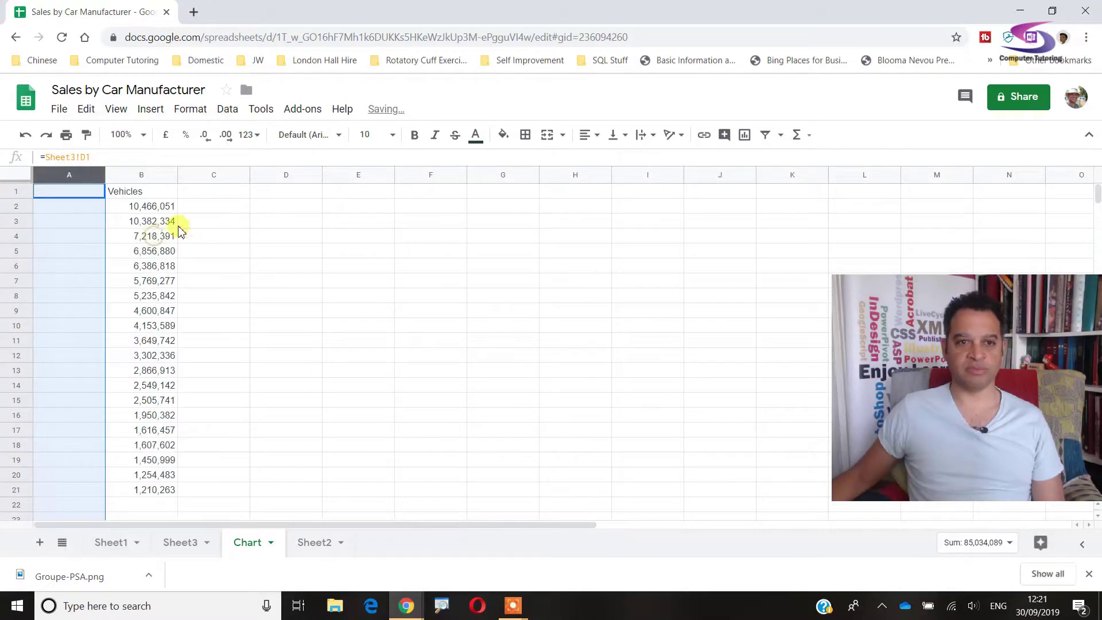
click(65, 196)
click(133, 206)
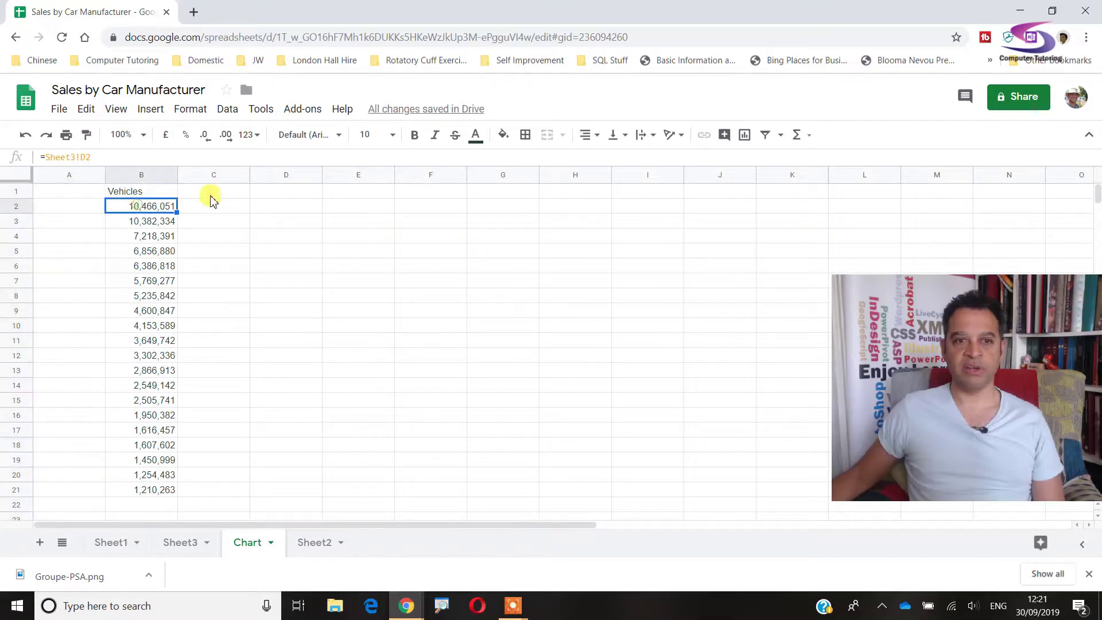
Step: Copy the Logo column from Sheet3, header through last logo, into A1 of the Chart sheet
click(181, 543)
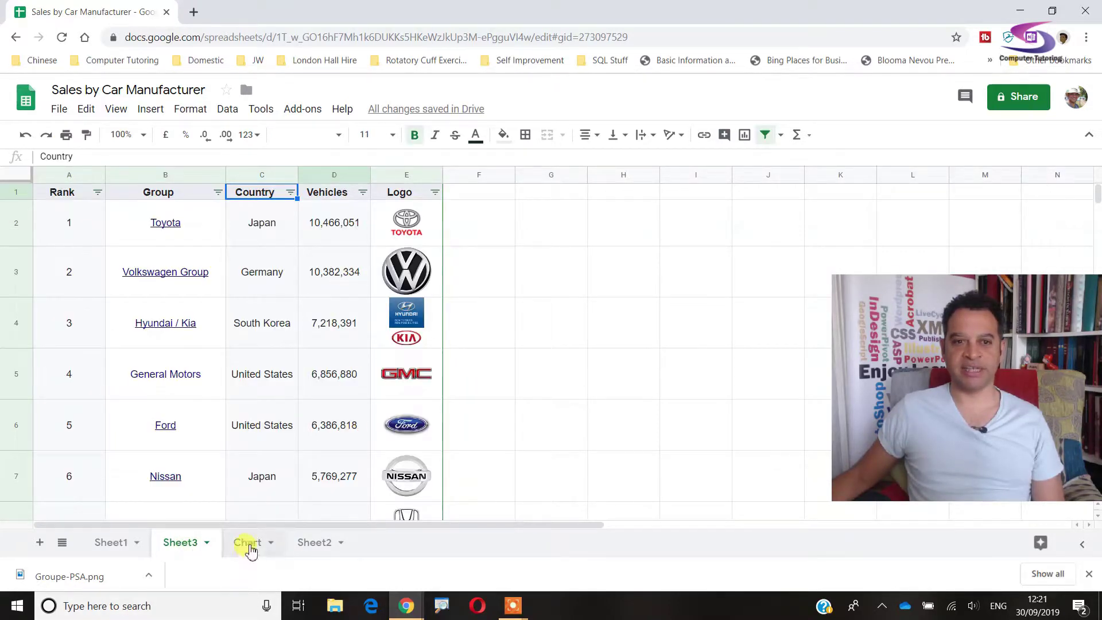
click(248, 543)
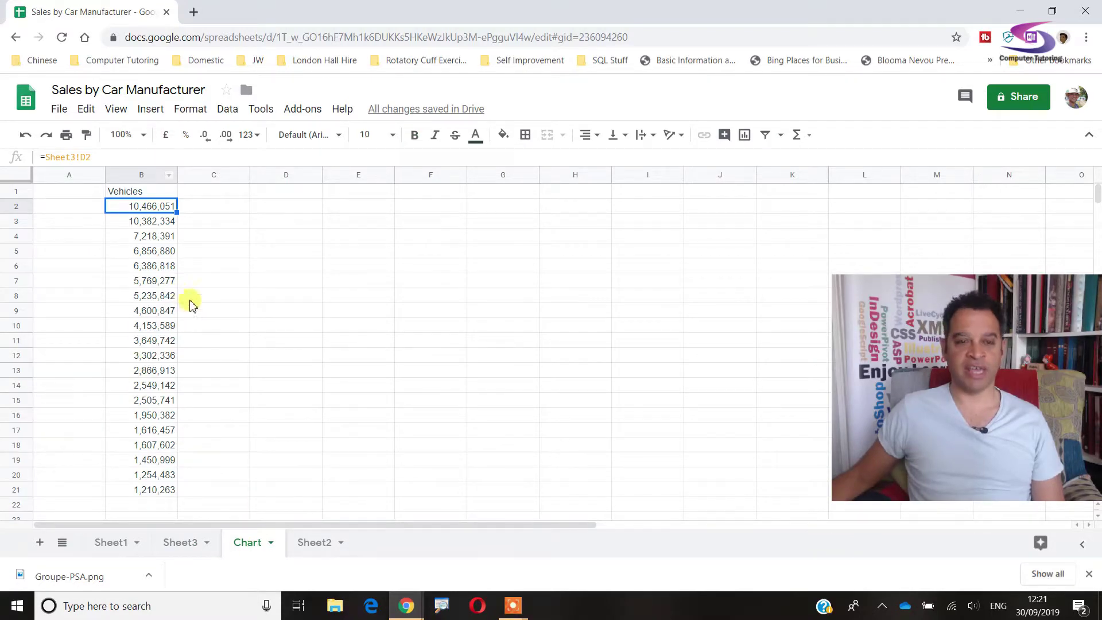
click(71, 192)
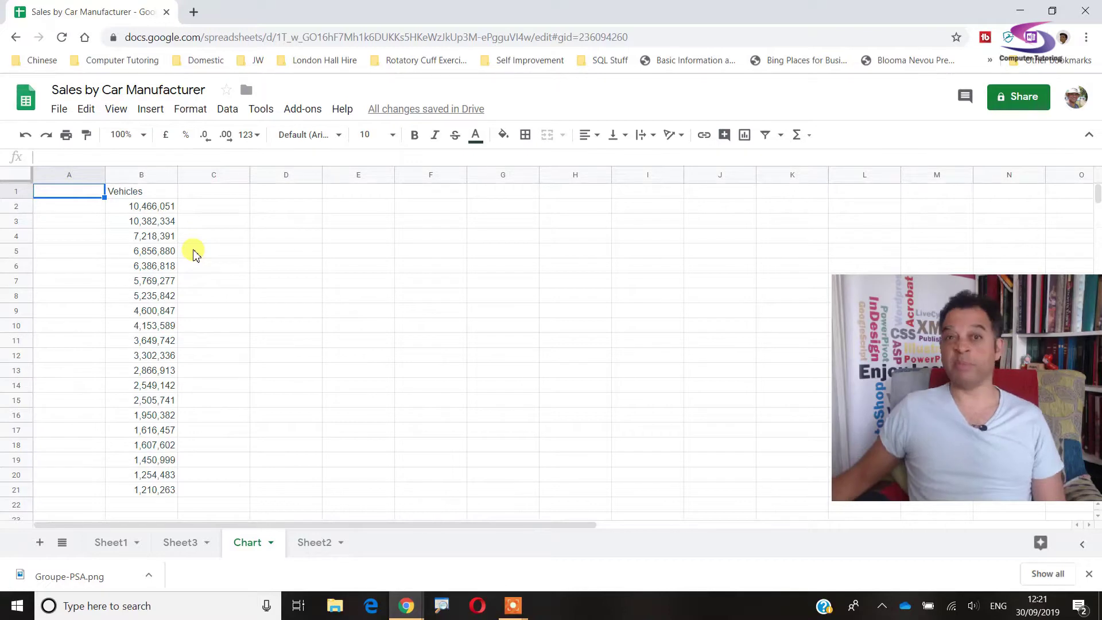
click(182, 545)
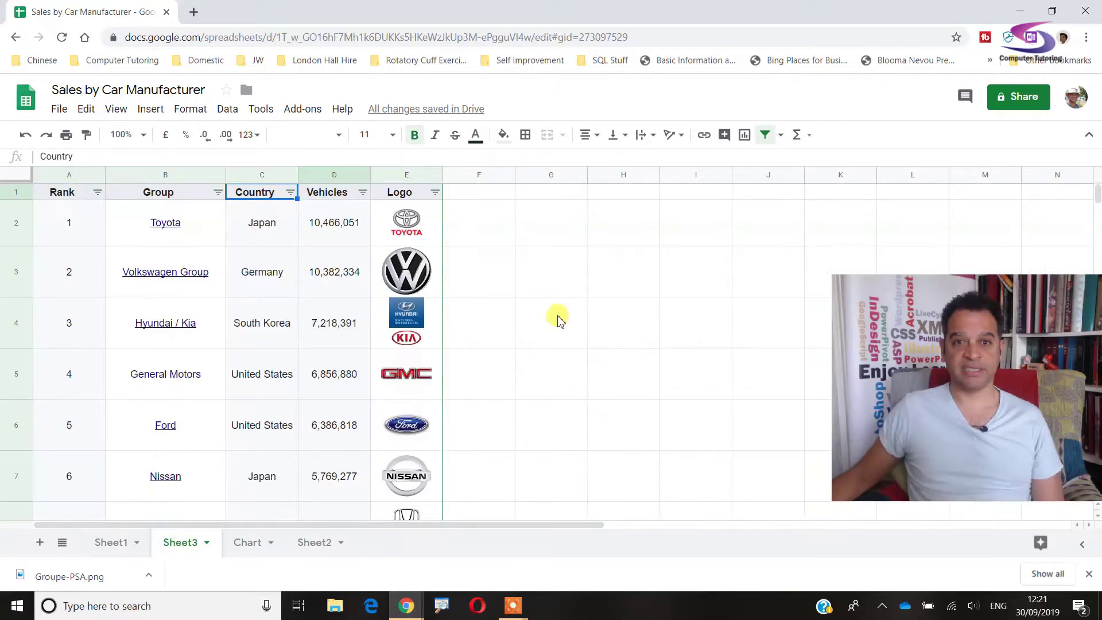
drag(406, 196, 431, 275)
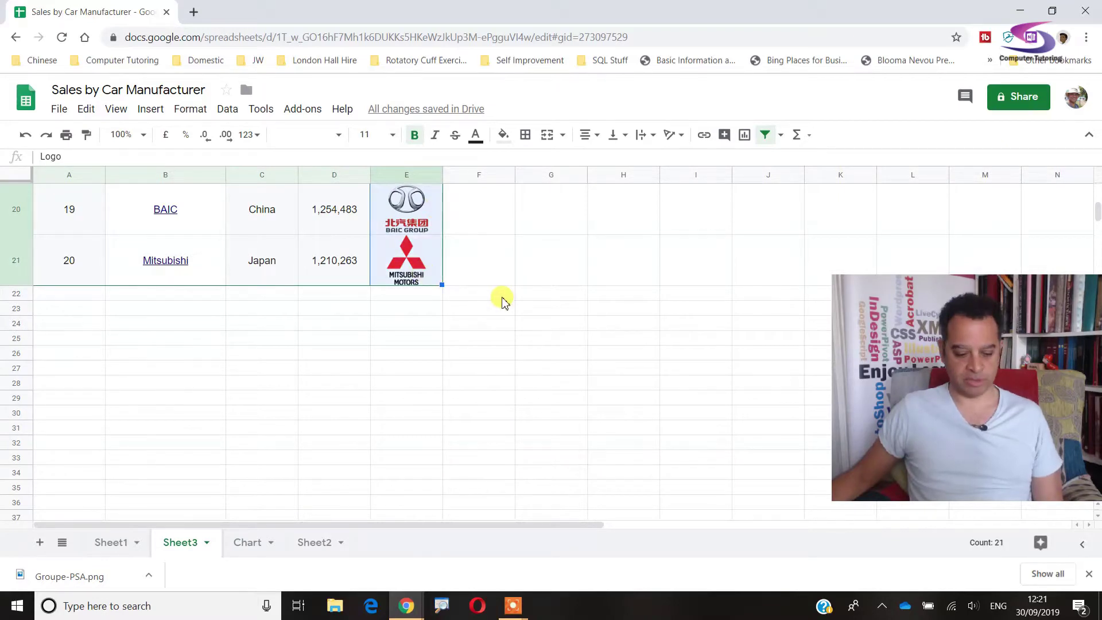
click(249, 543)
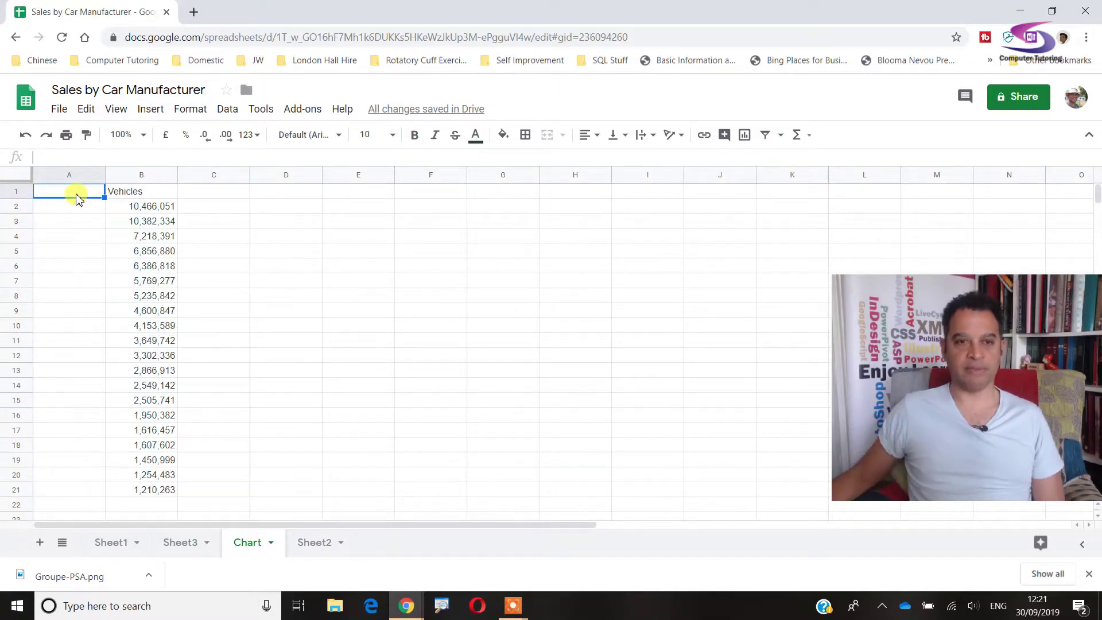
key(ctrl+v)
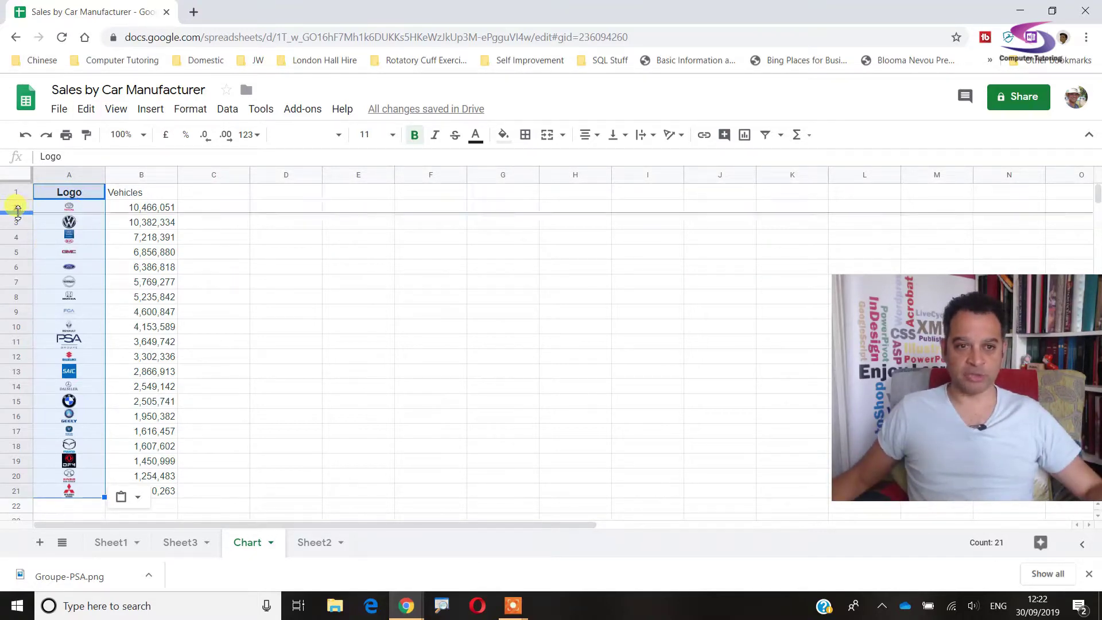
Step: Make rows 2–21 taller and paint the Logo header's bold formatting onto the Vehicles header
drag(15, 210, 17, 491)
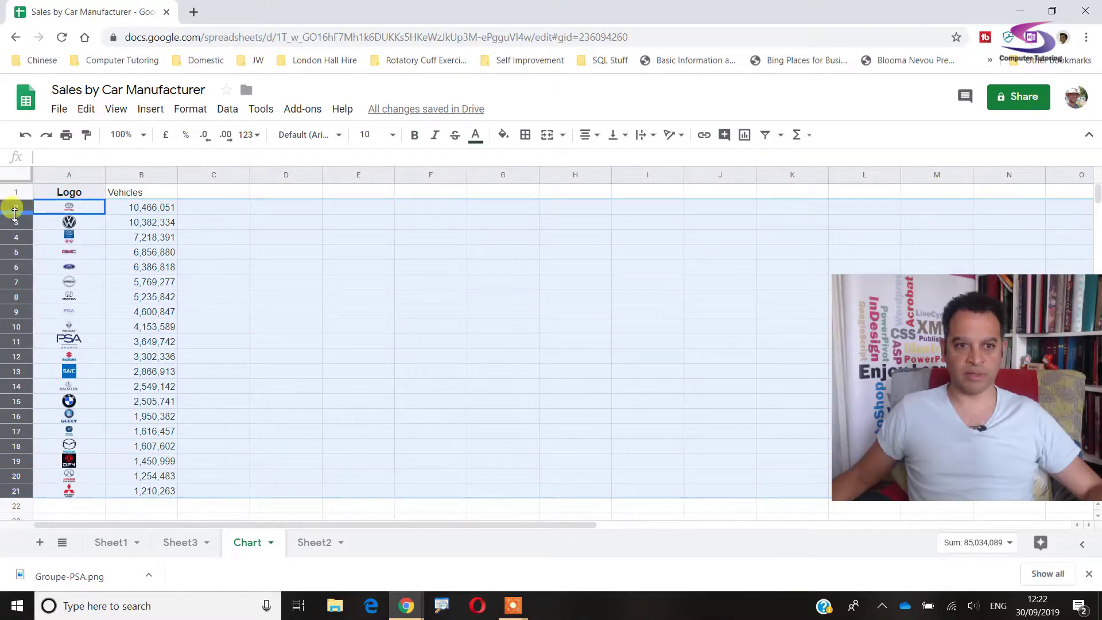
drag(14, 213, 12, 226)
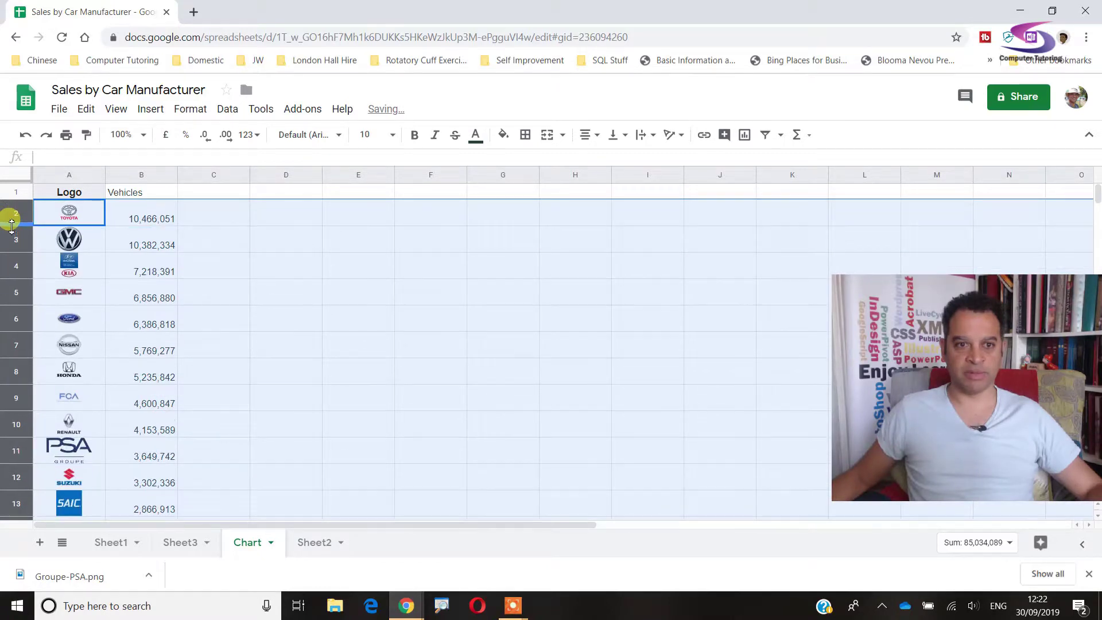
click(136, 195)
click(66, 192)
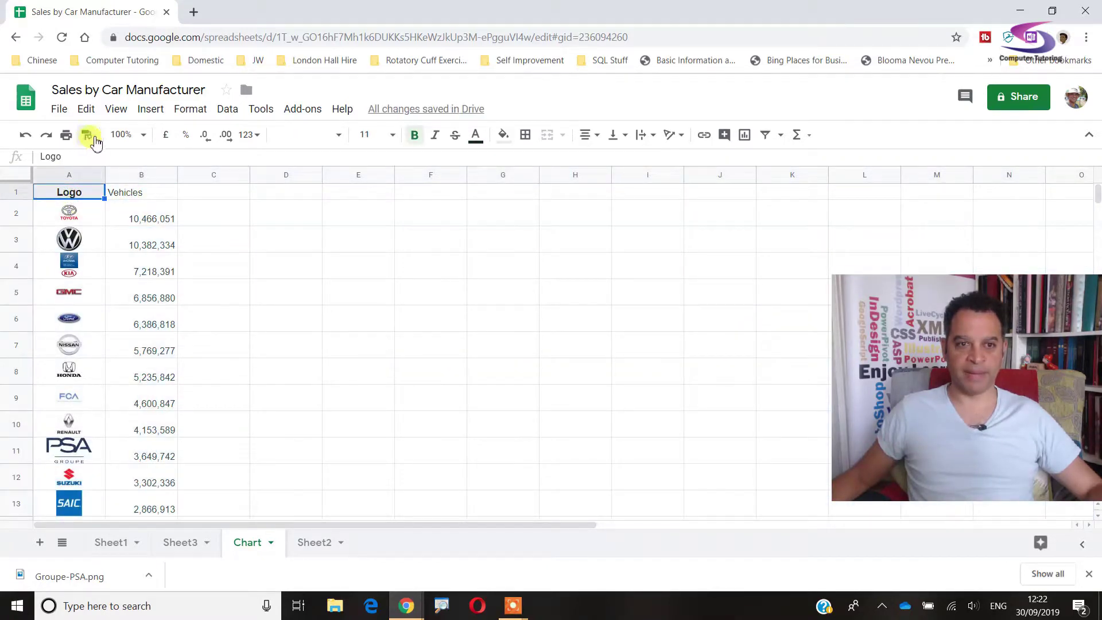
click(136, 194)
Step: Centre the vehicle counts in B2:B21 horizontally and vertically
click(148, 216)
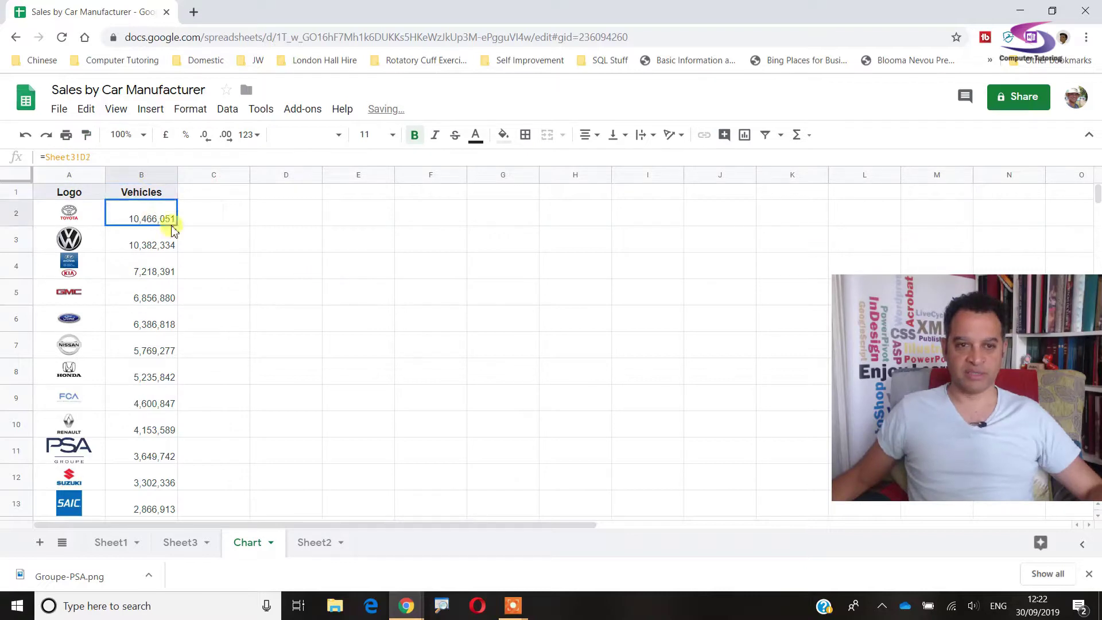
key(ctrl+shift+Down)
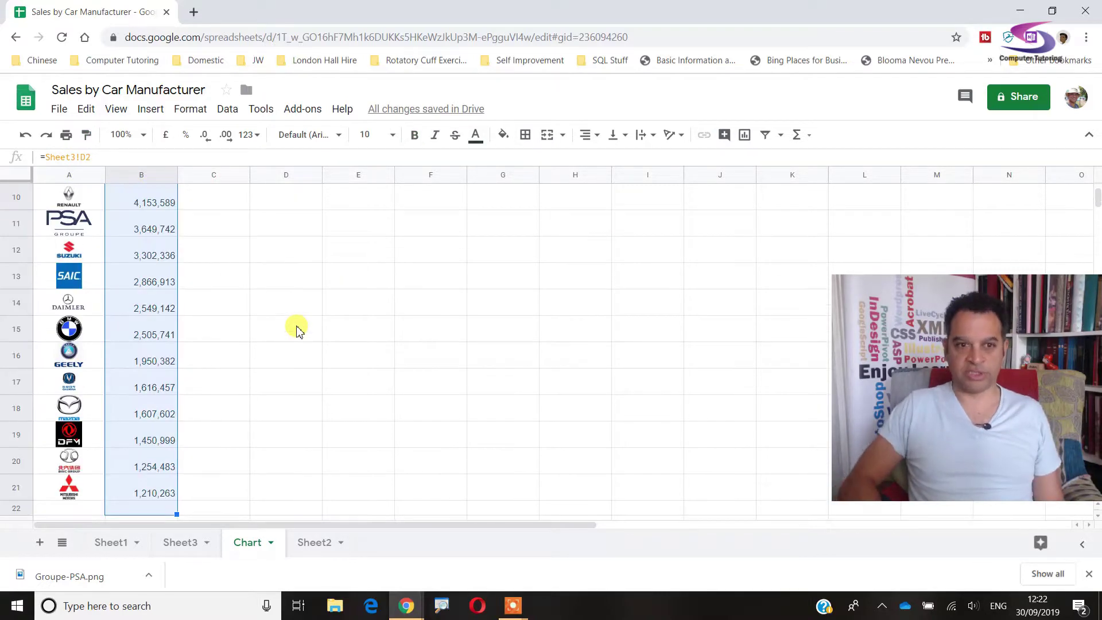
click(590, 138)
click(602, 157)
click(615, 136)
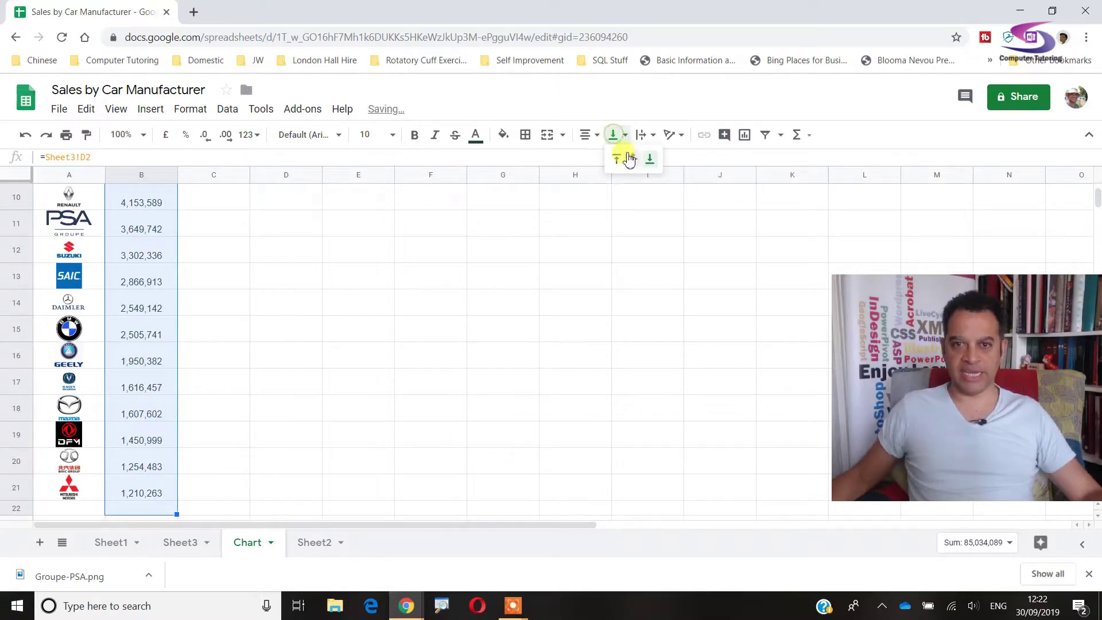
click(632, 161)
drag(320, 304, 328, 352)
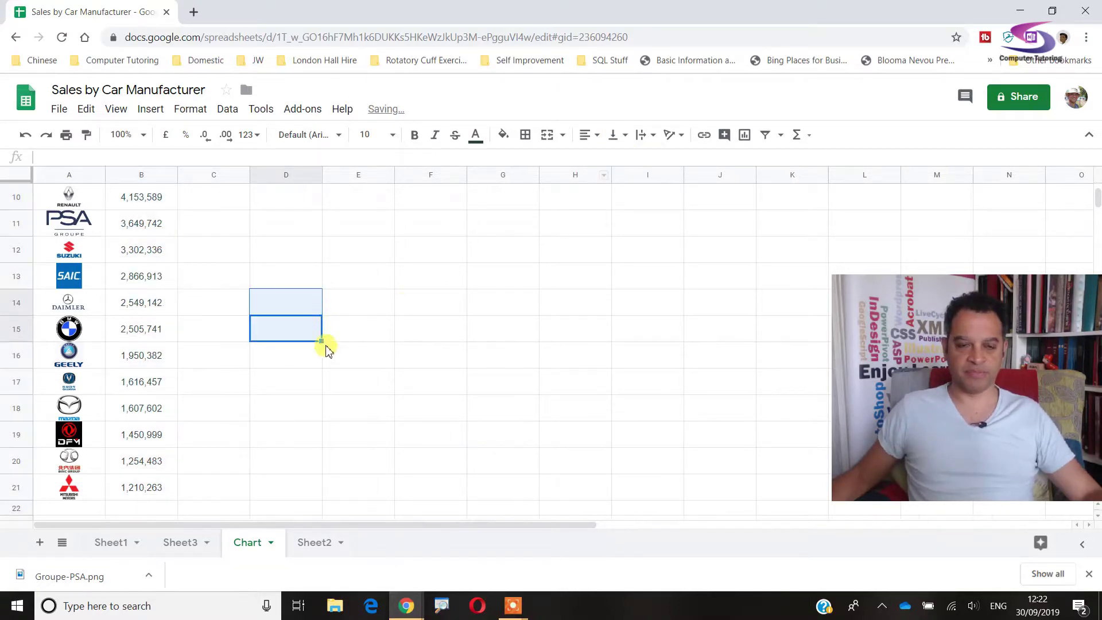
scroll(324, 343, up, 3)
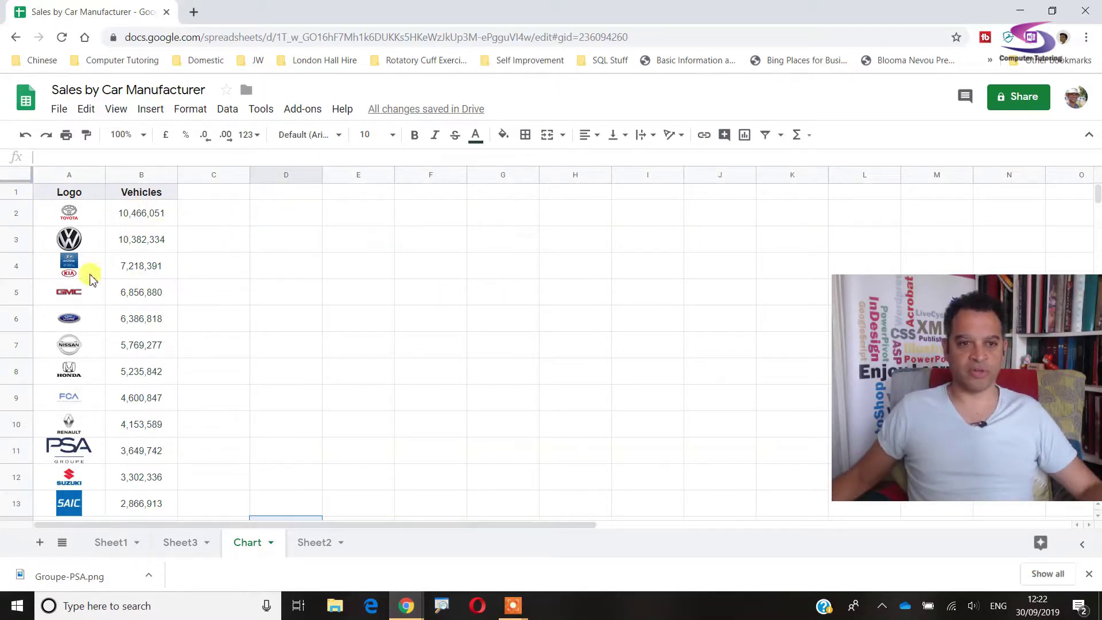
Step: Insert a bar chart from B1:B21 and drag it up beside the logo column
click(147, 193)
key(ctrl+shift+Down)
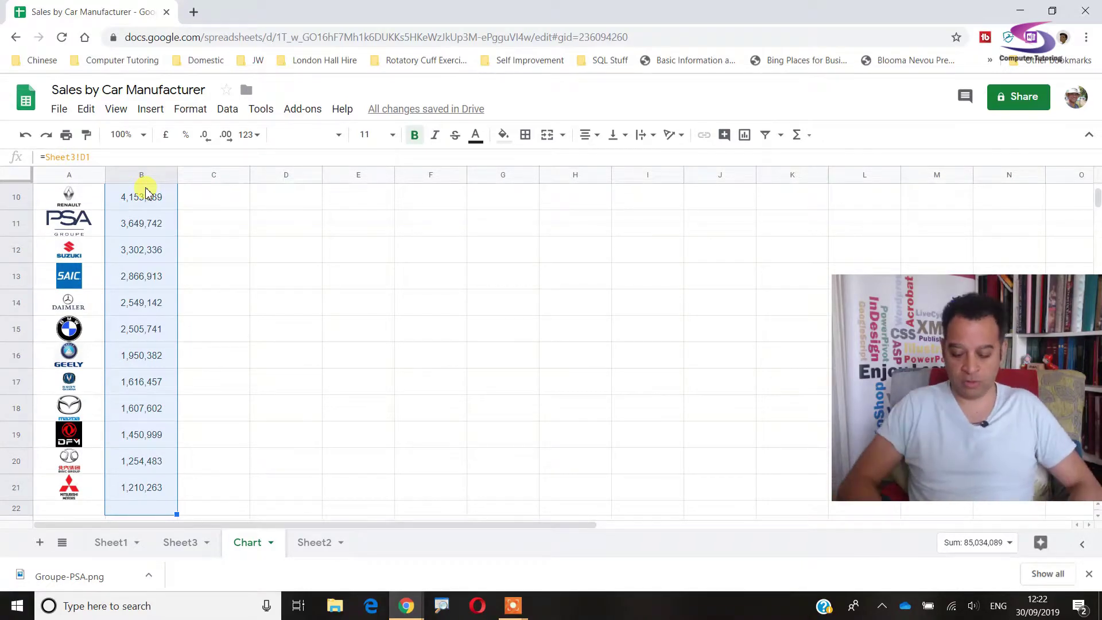
key(shift+Up)
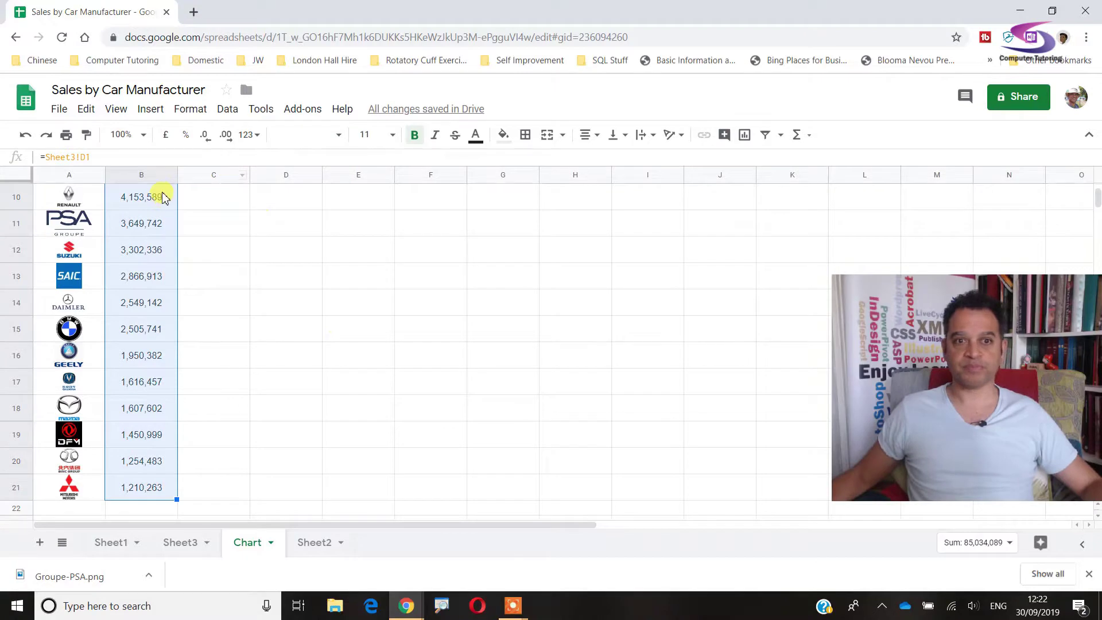
click(150, 109)
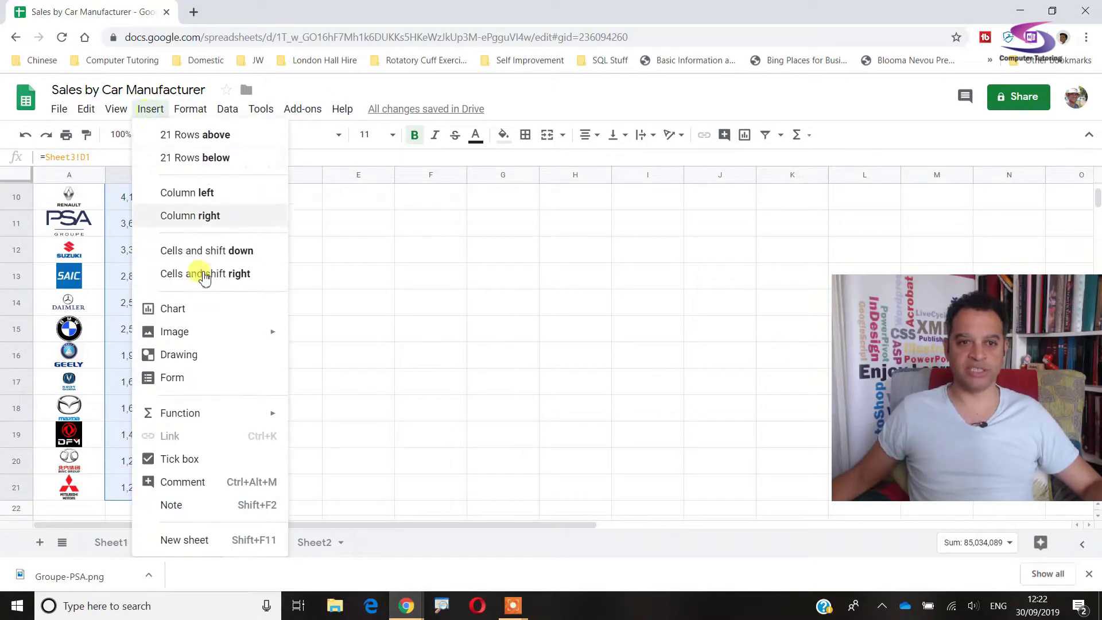
click(178, 305)
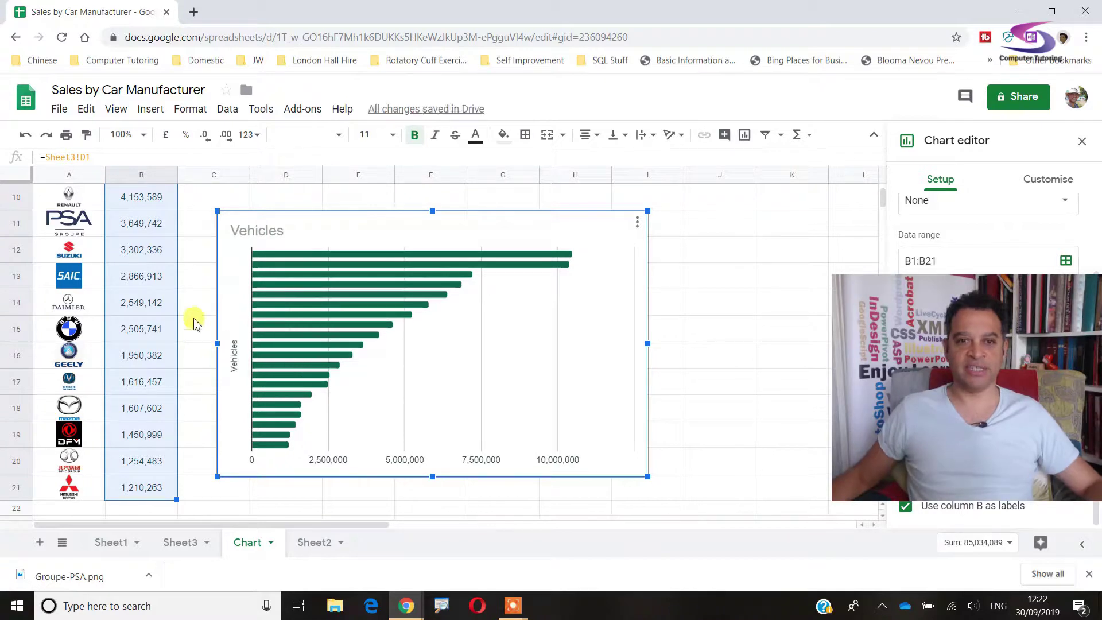
drag(324, 228, 313, 205)
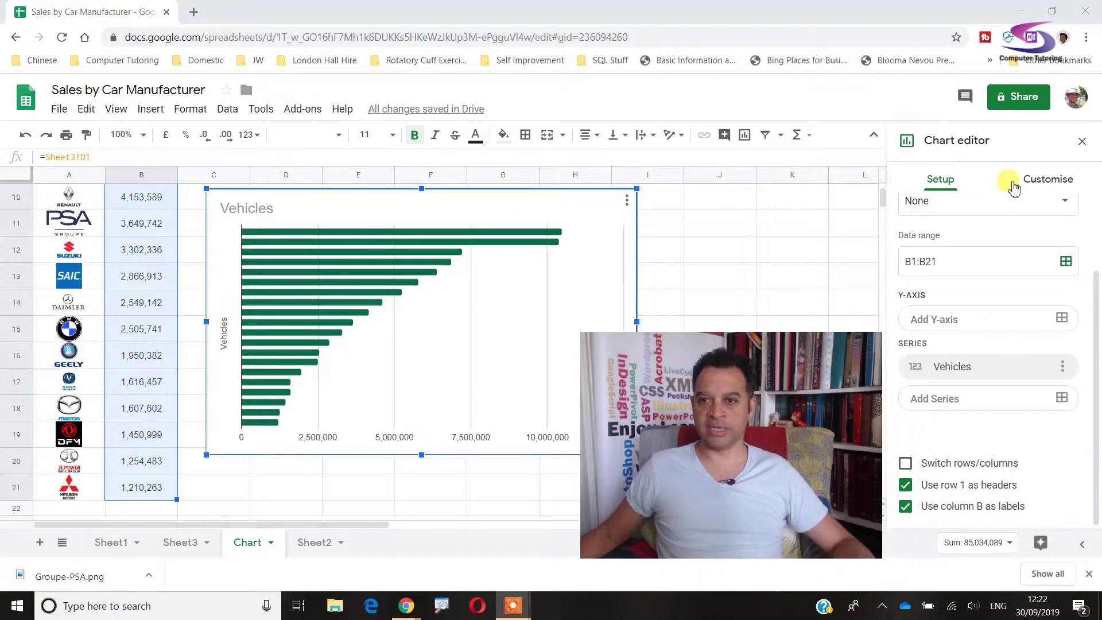
Step: Review the chart editor's customisation and setup options, keeping the bar chart type
click(1039, 181)
click(912, 218)
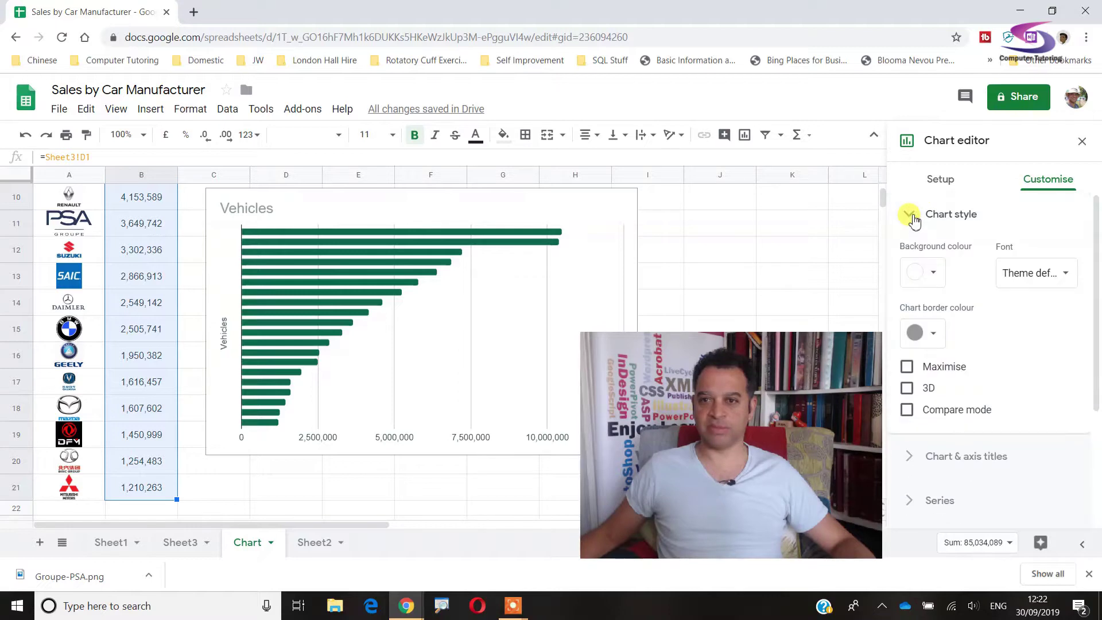
click(913, 218)
click(939, 182)
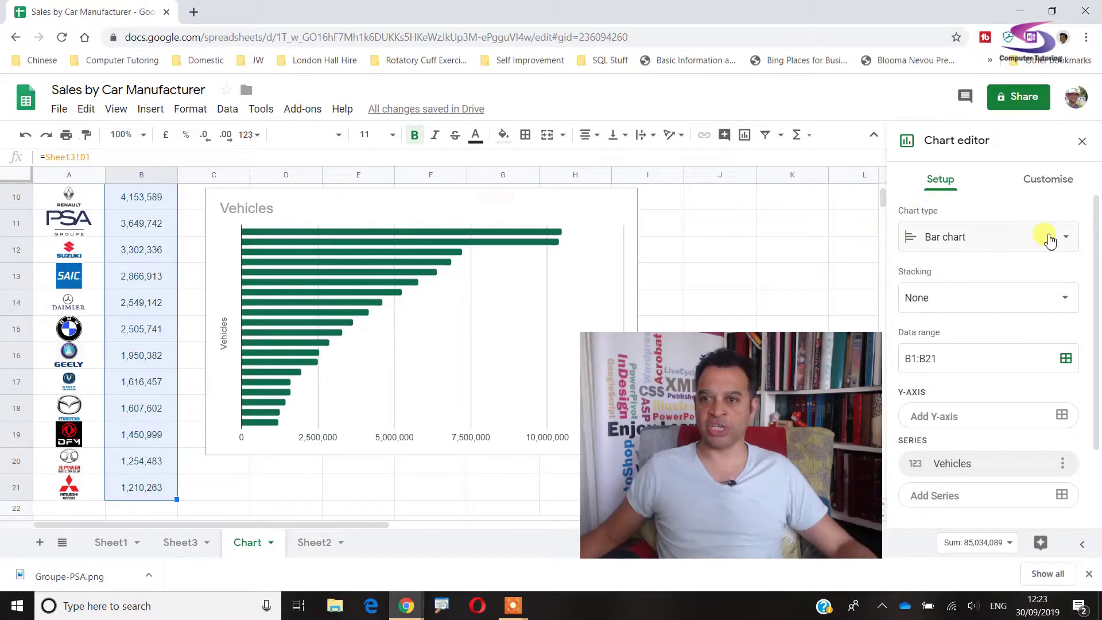
click(1045, 236)
click(912, 307)
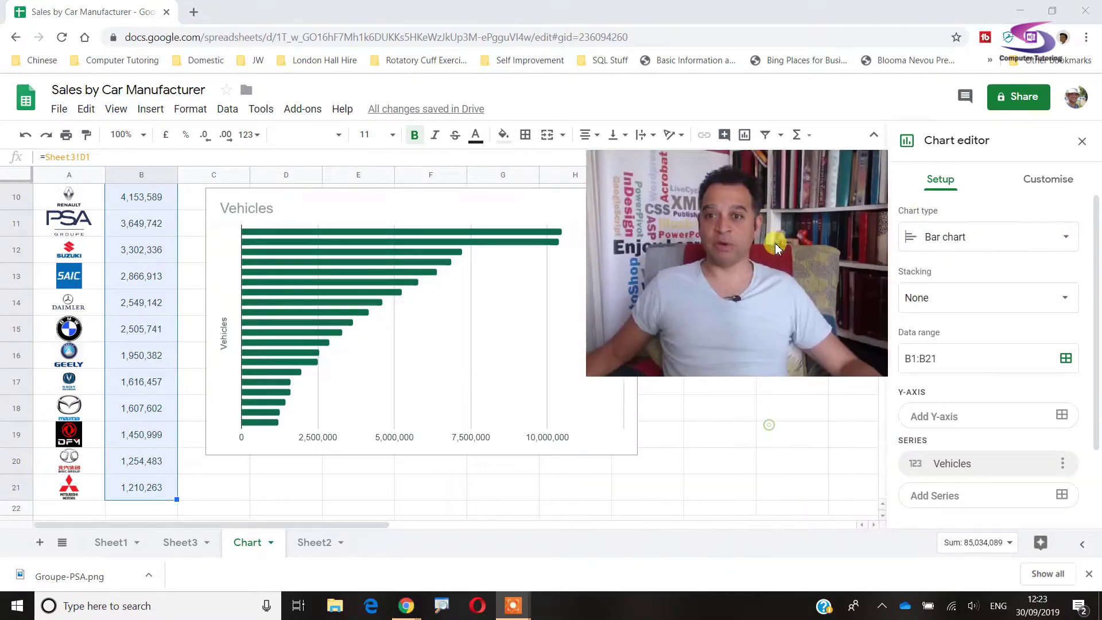
Step: Remove the bar chart's background colour in the chart style settings
click(521, 205)
click(317, 229)
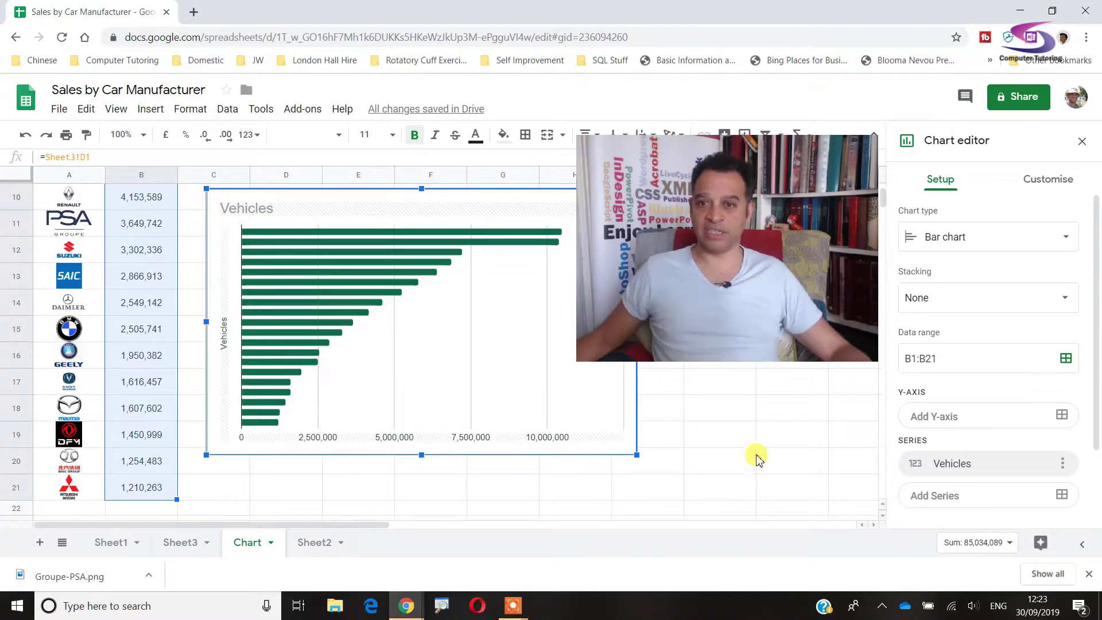
click(1051, 184)
click(905, 215)
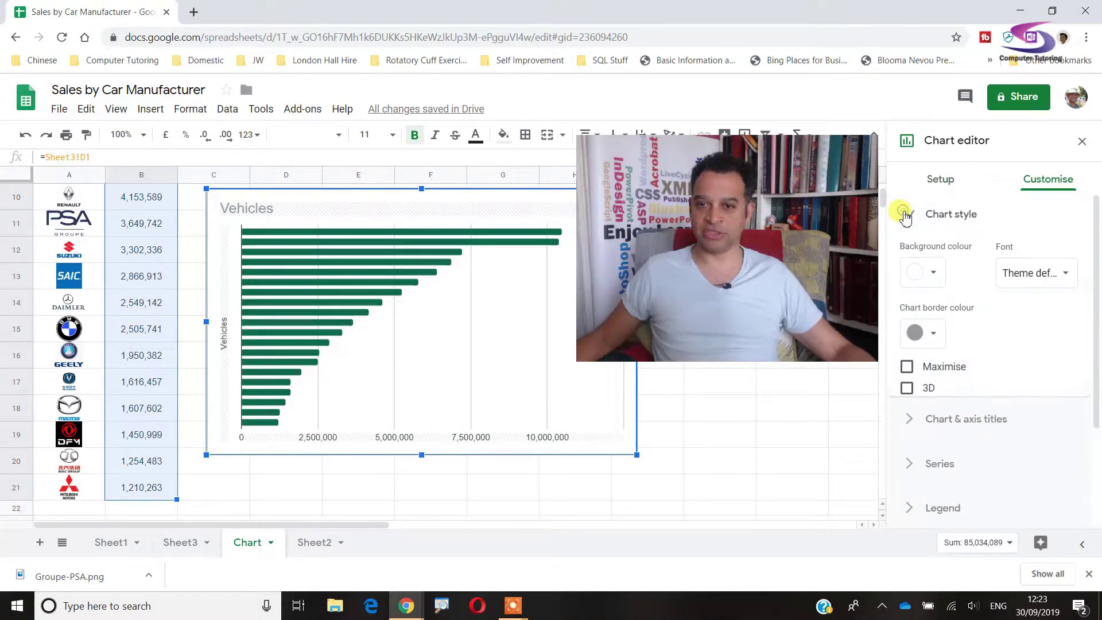
click(909, 218)
click(912, 217)
click(932, 283)
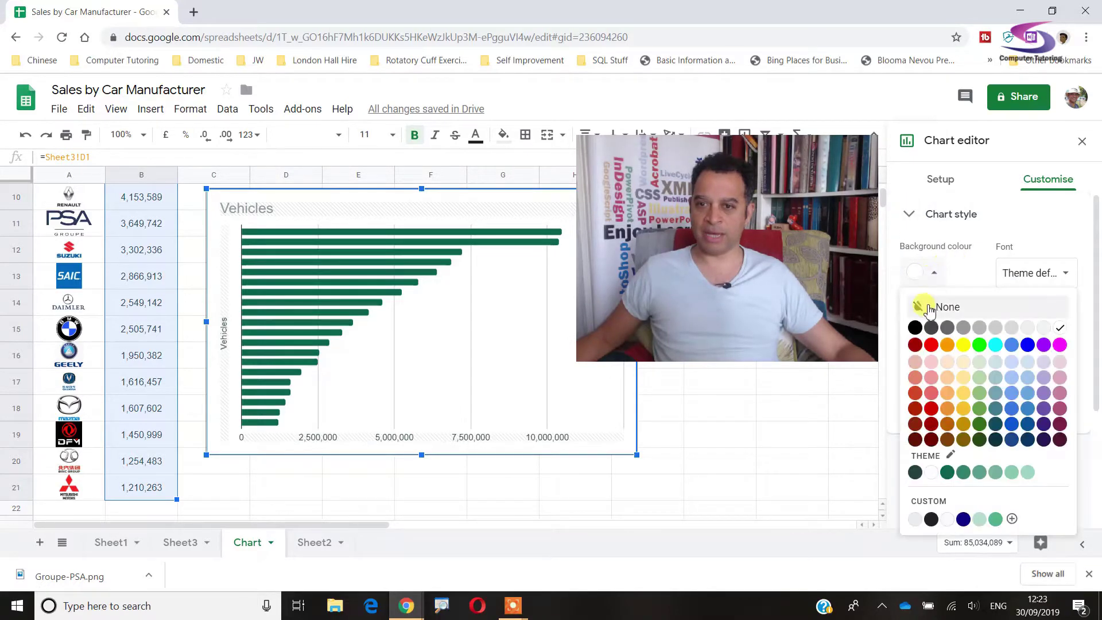
click(924, 298)
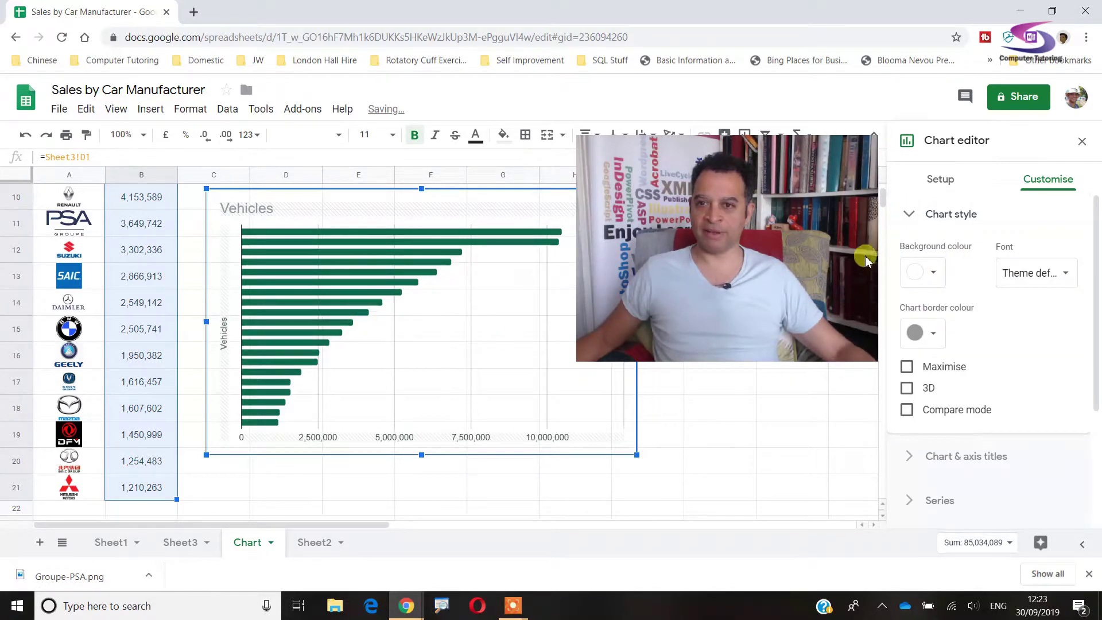
click(912, 215)
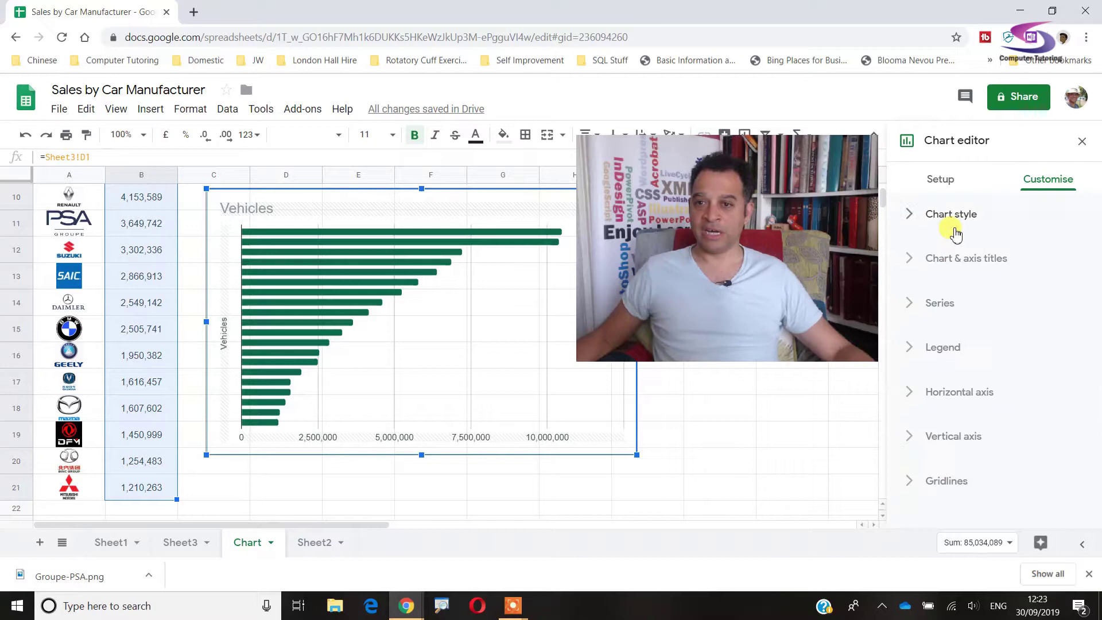
Step: Delete the 'Vehicles' text from both the vertical axis title and the main chart title
click(908, 263)
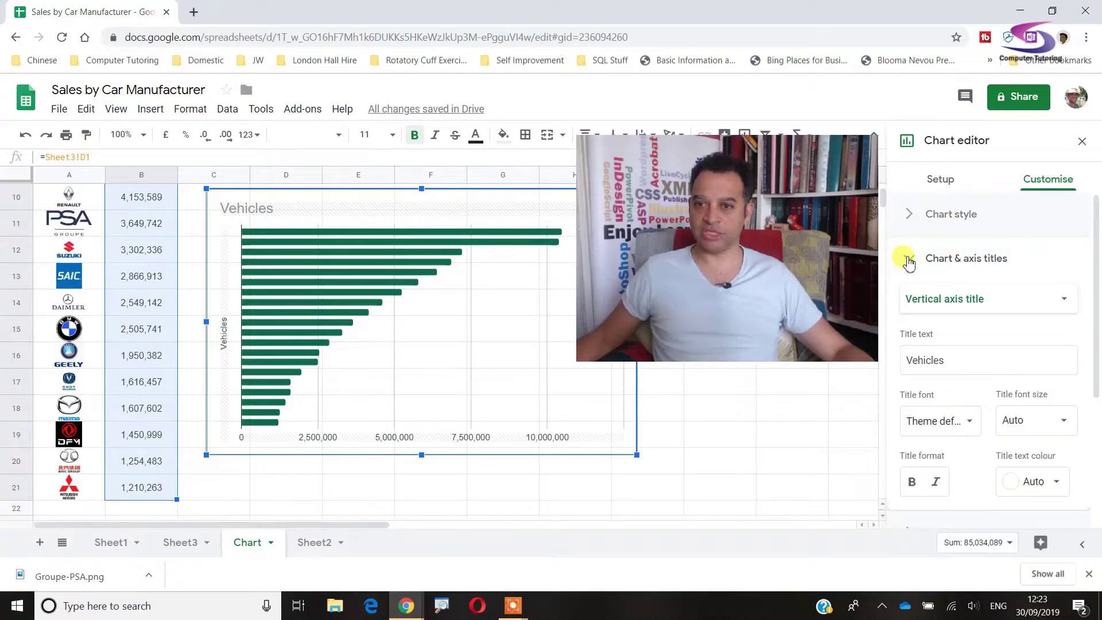
double_click(962, 364)
key(BackSpace)
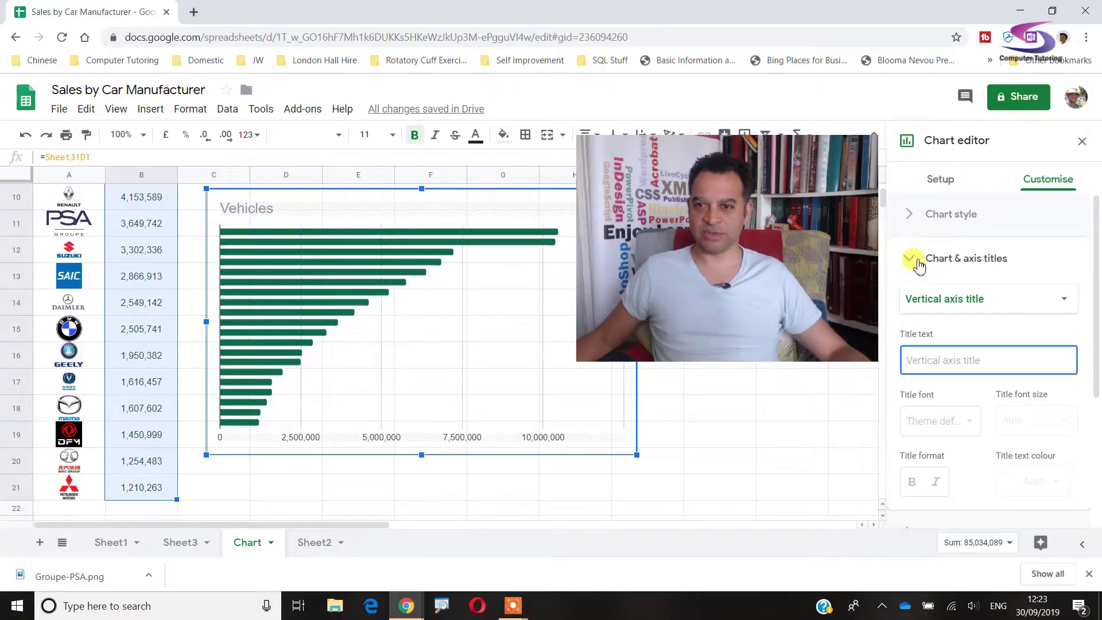
scroll(1015, 370, down, 3)
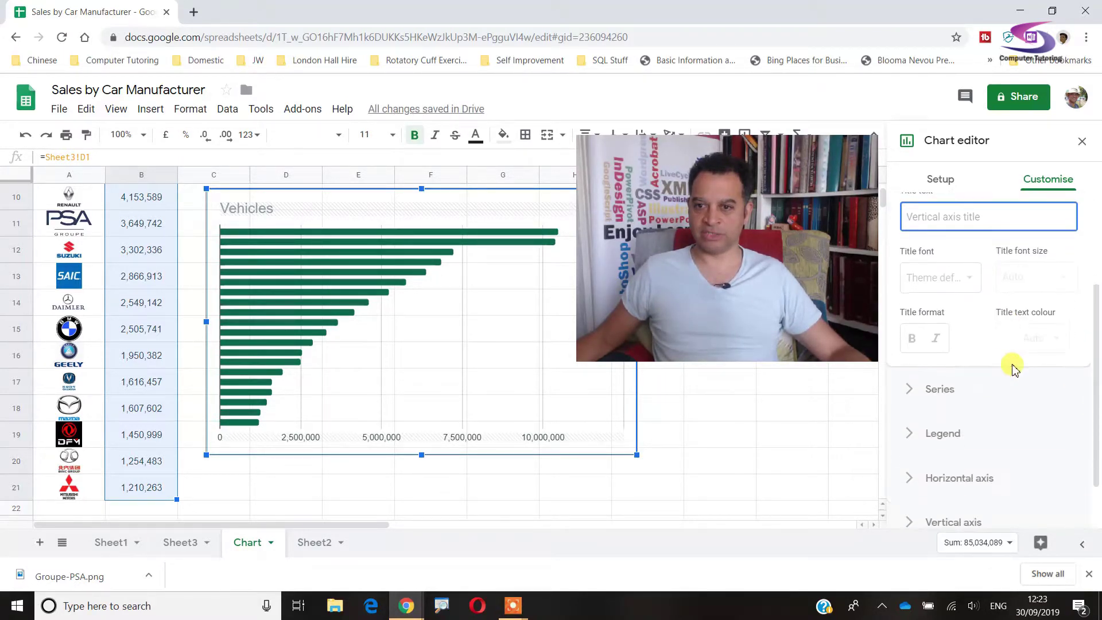
scroll(1013, 367, up, 3)
click(931, 300)
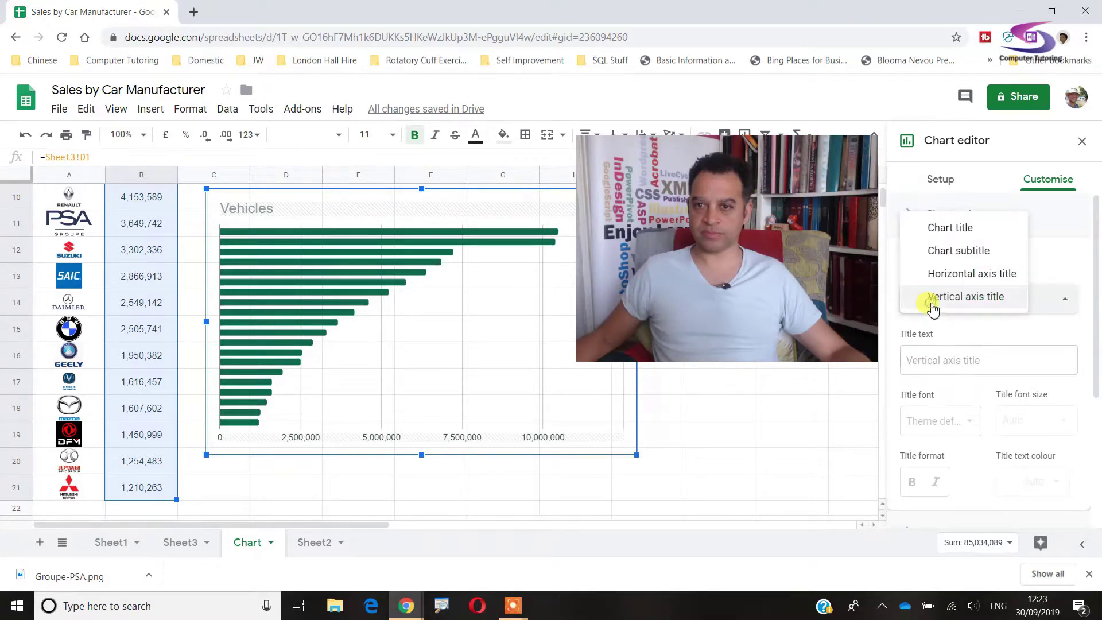
click(950, 227)
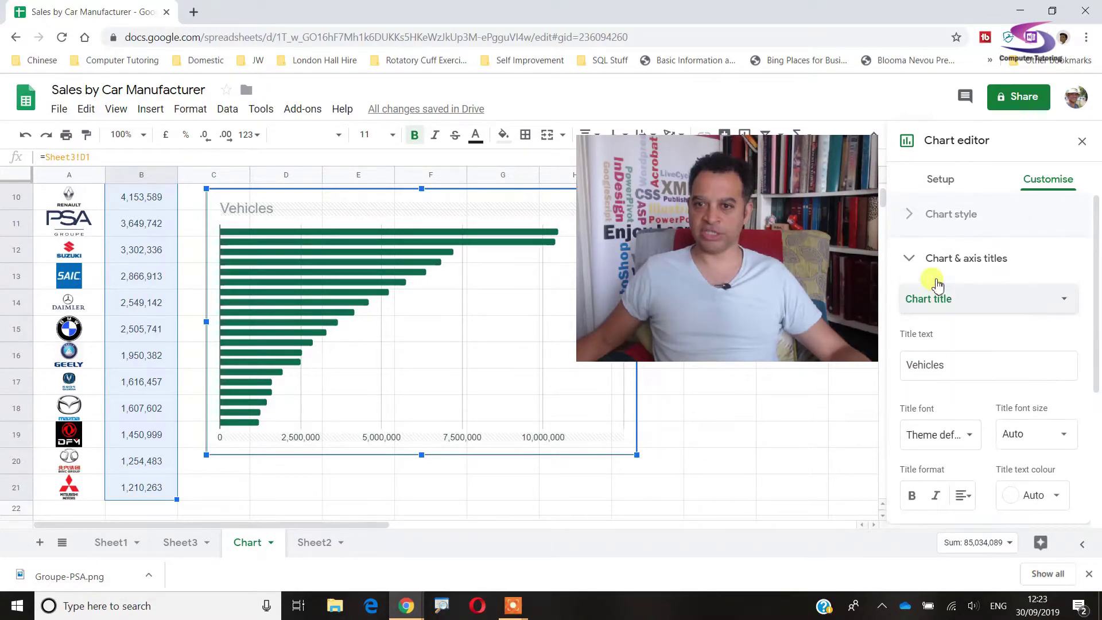
click(959, 367)
key(BackSpace)
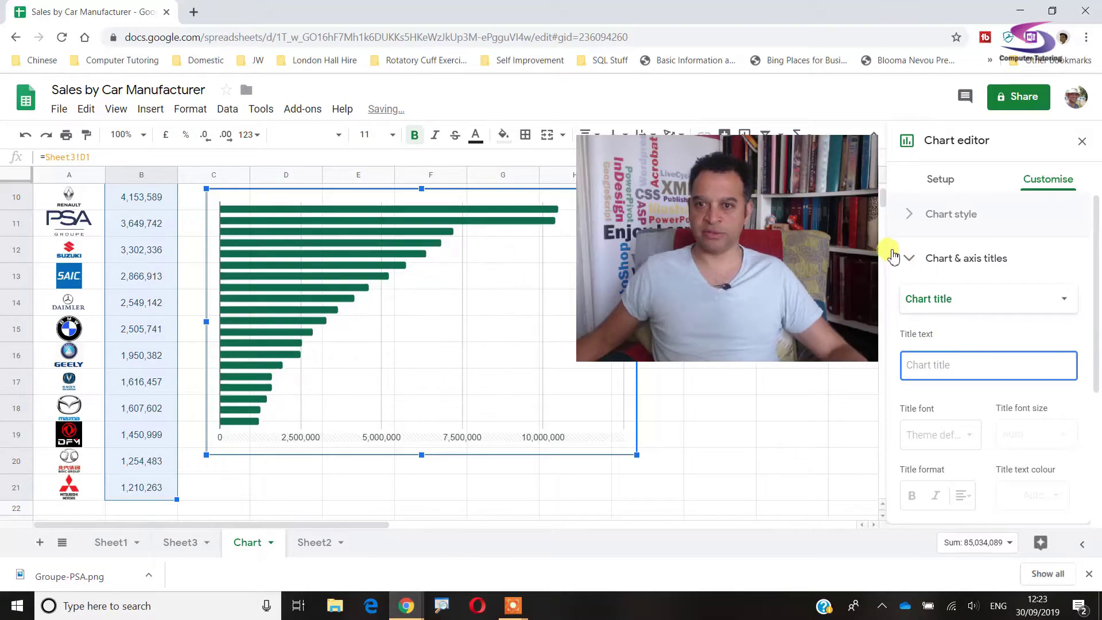
click(905, 264)
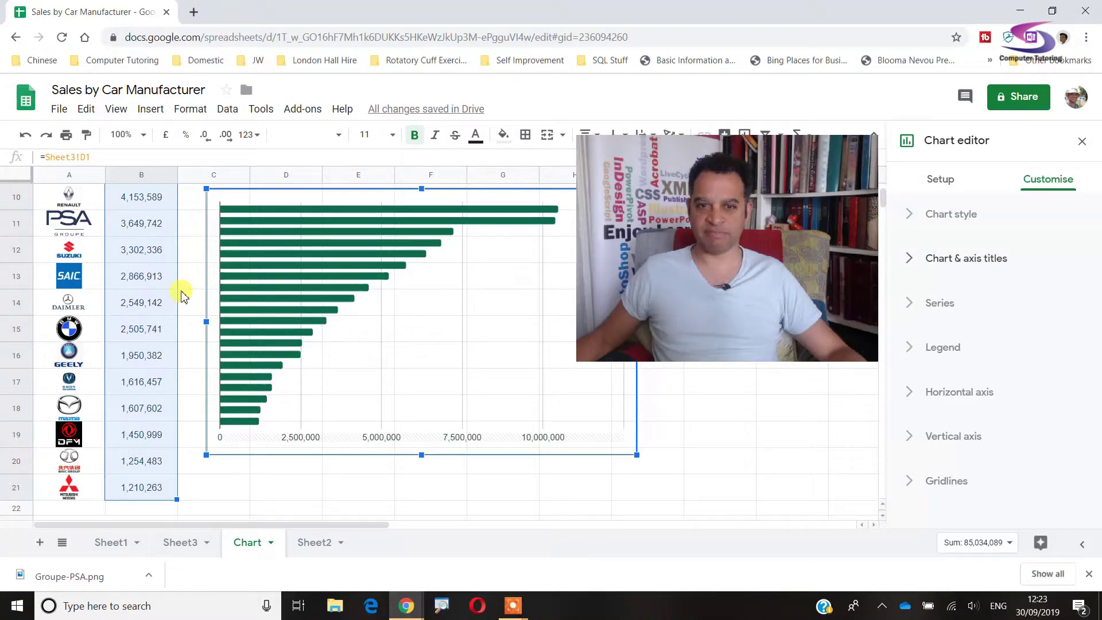
Step: Stretch the bar chart up and down past row 22, then shift it left beside the Vehicles column
click(353, 443)
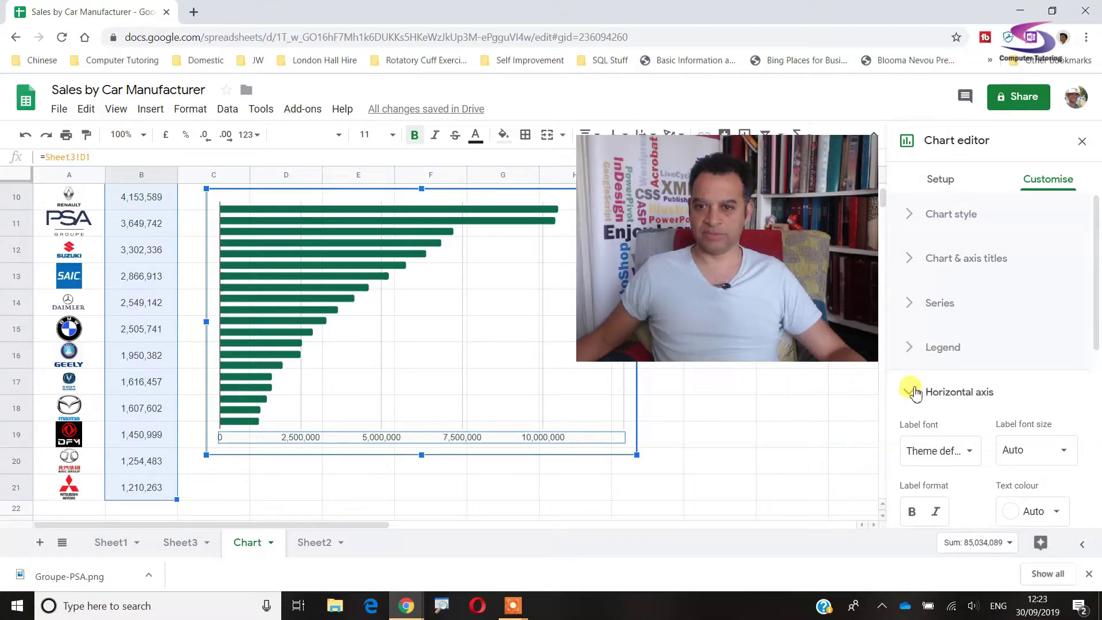
click(907, 320)
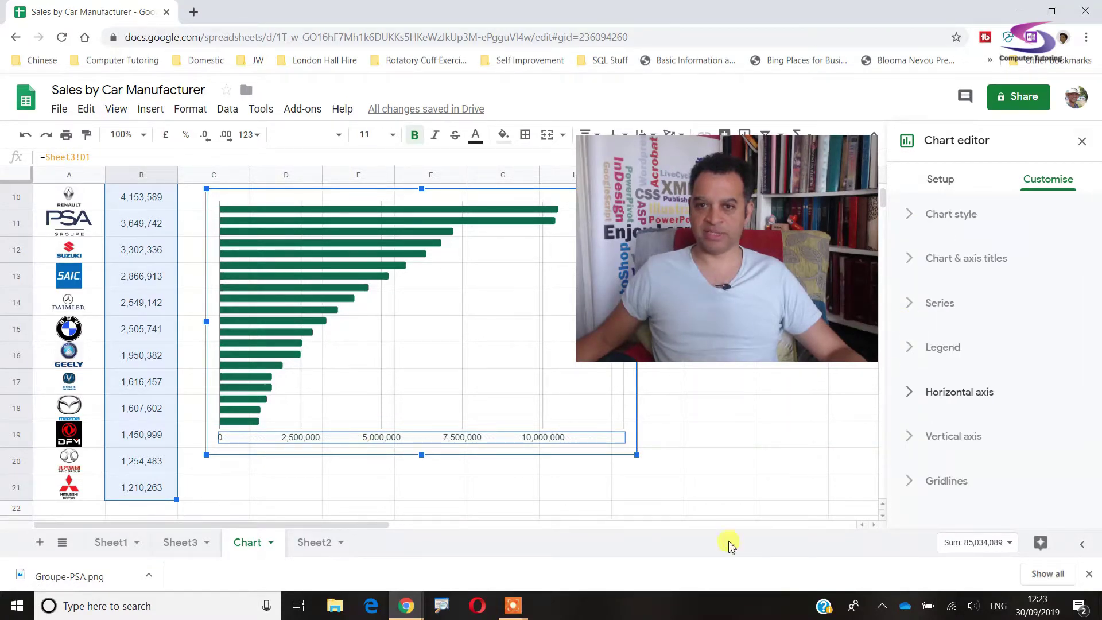
scroll(291, 372, up, 3)
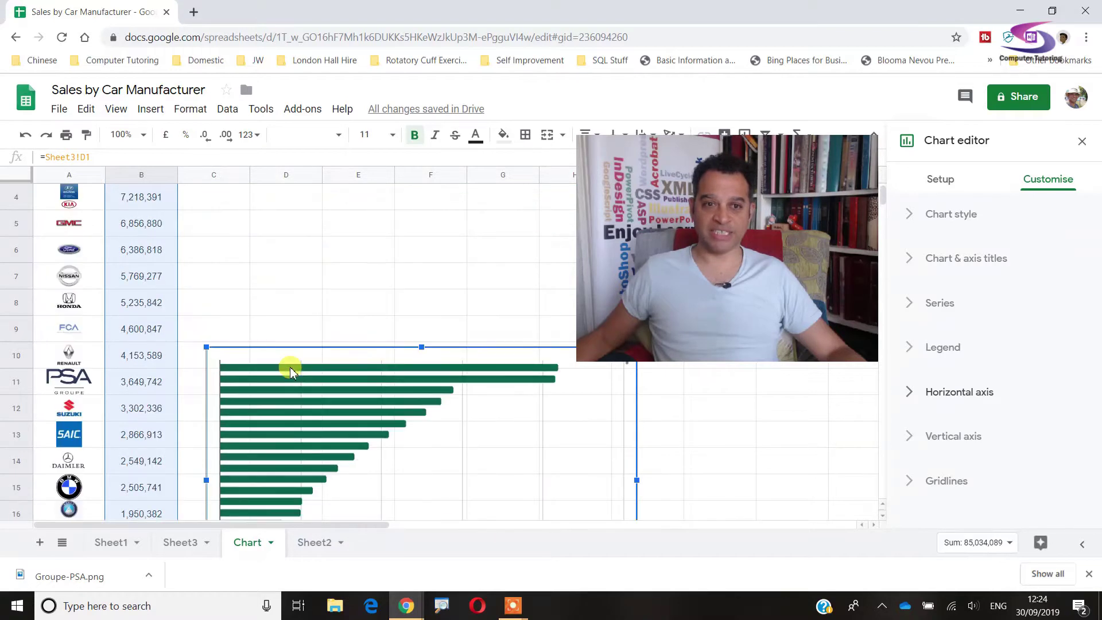
scroll(348, 360, up, 1)
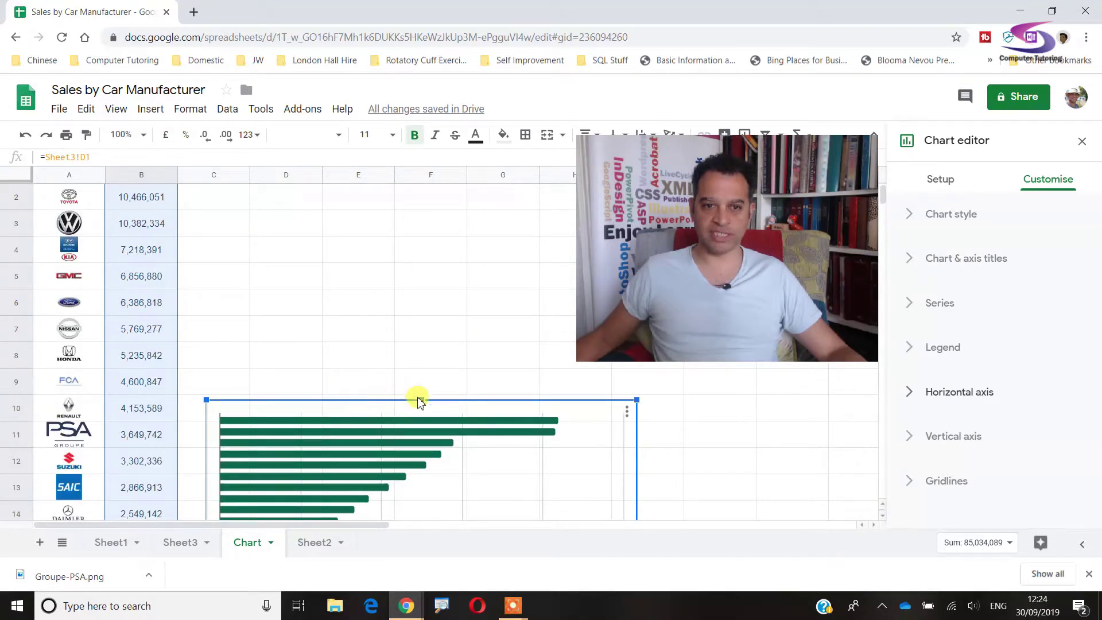
drag(422, 398, 411, 178)
scroll(408, 320, up, 1)
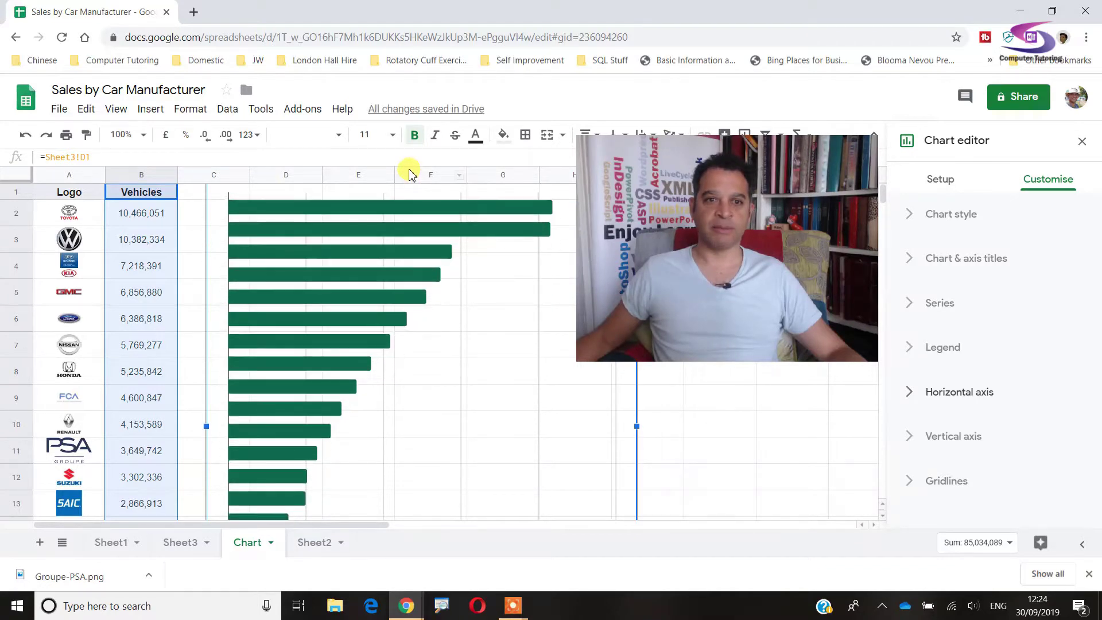
scroll(464, 363, down, 4)
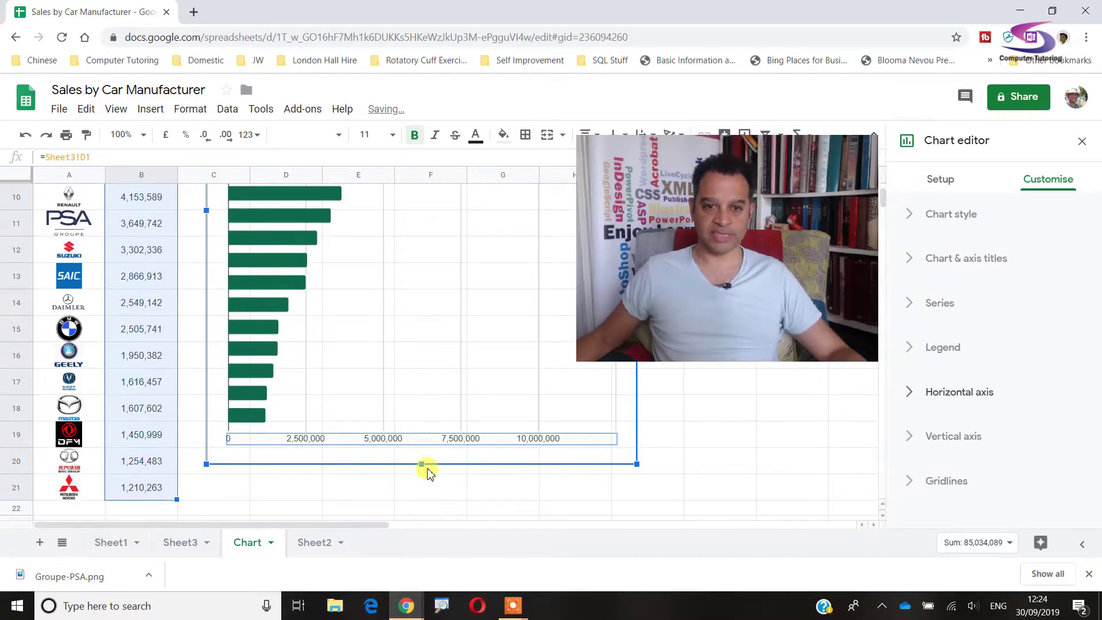
drag(423, 464, 423, 518)
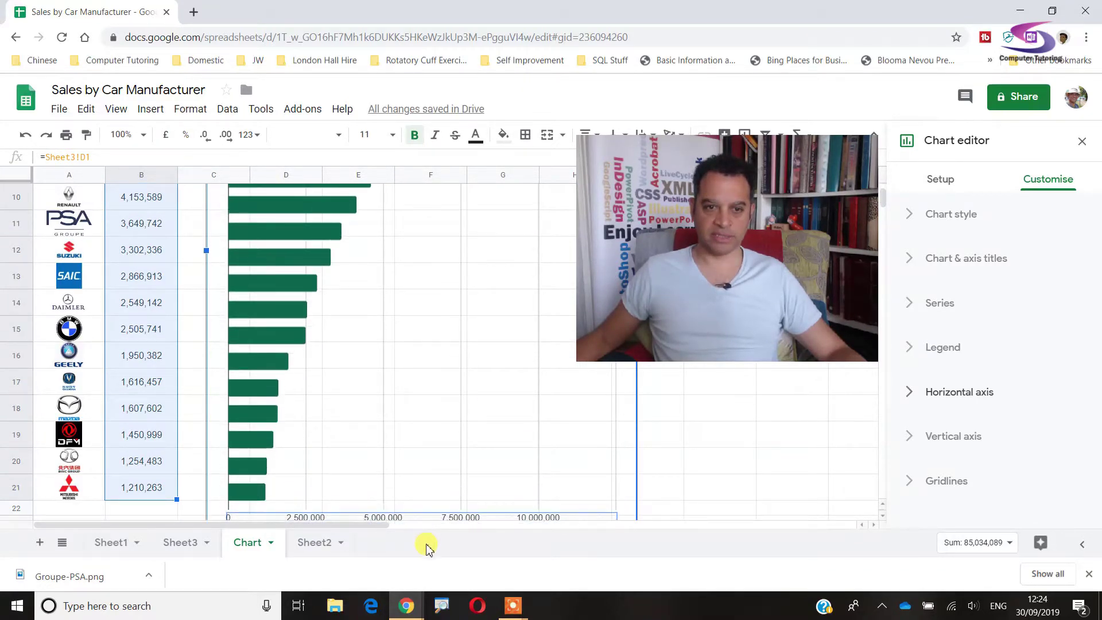
drag(404, 500, 361, 491)
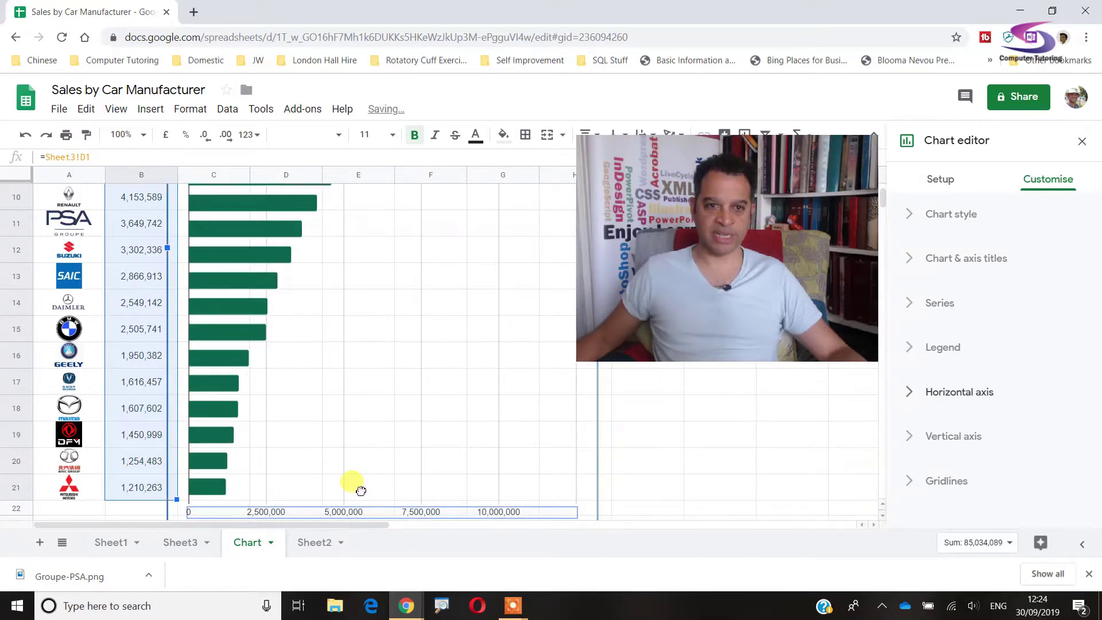
scroll(307, 429, up, 5)
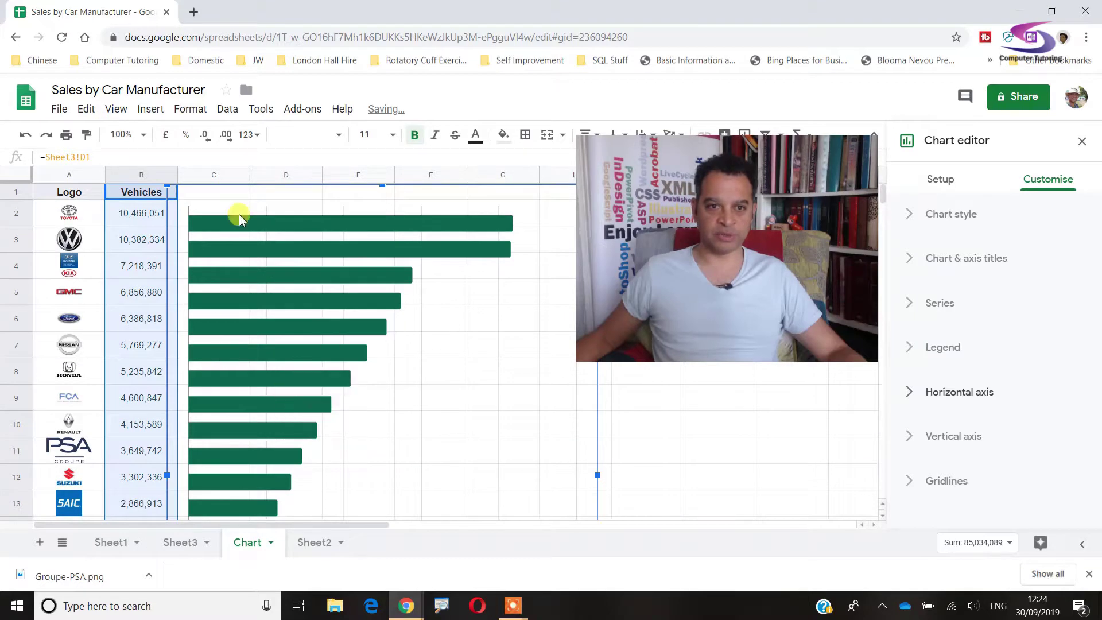
click(449, 259)
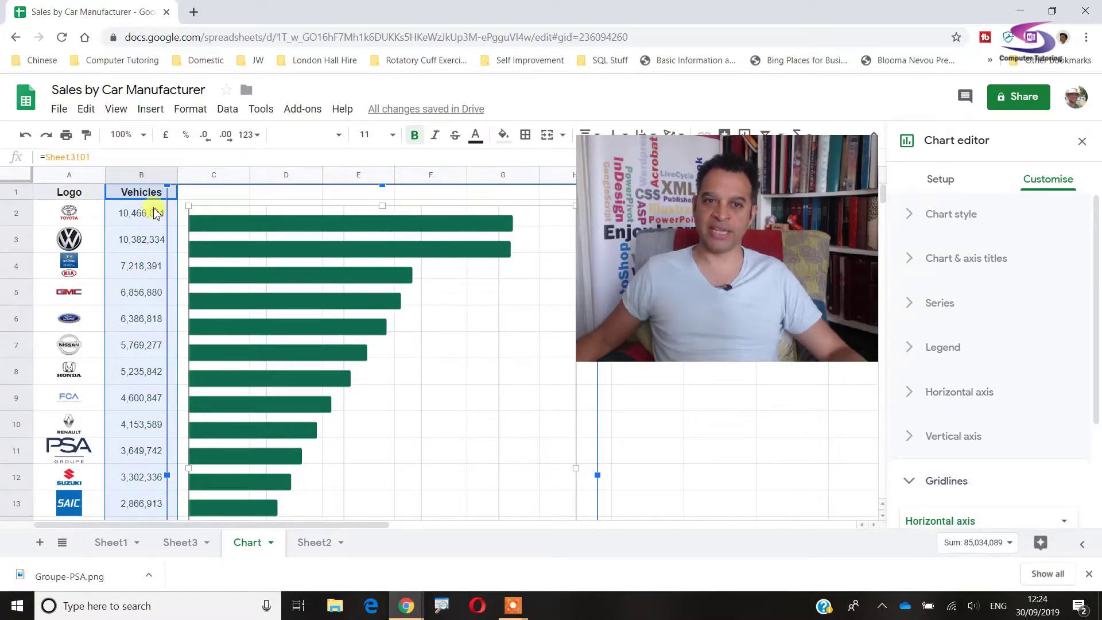
Step: Stretch the plot area upward and turn on data labels showing each bar's vehicle count
drag(382, 205, 380, 195)
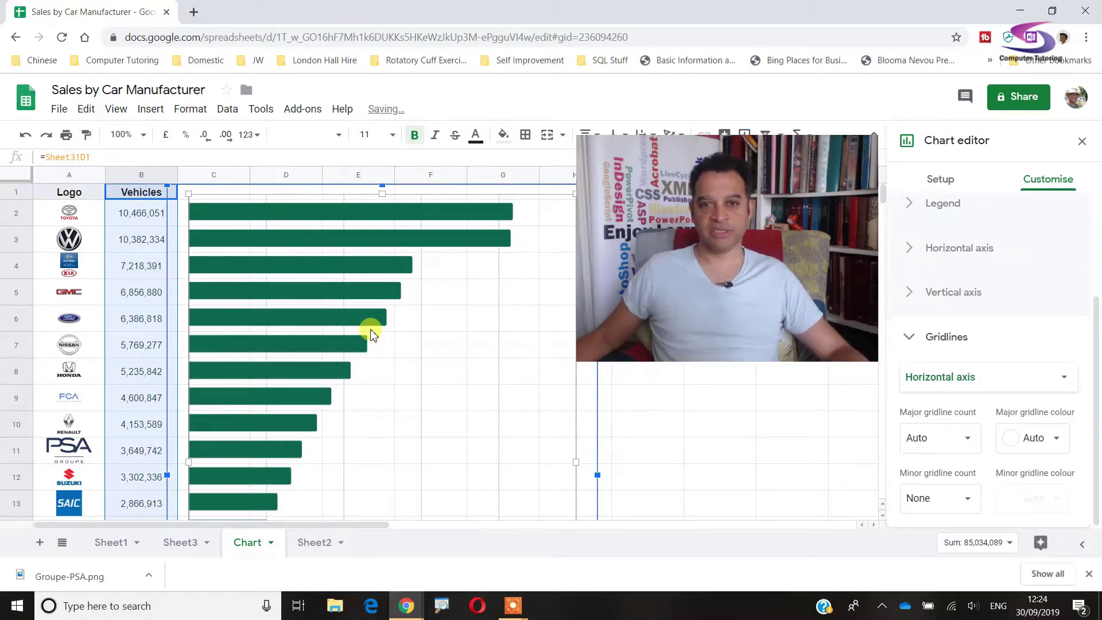
click(910, 337)
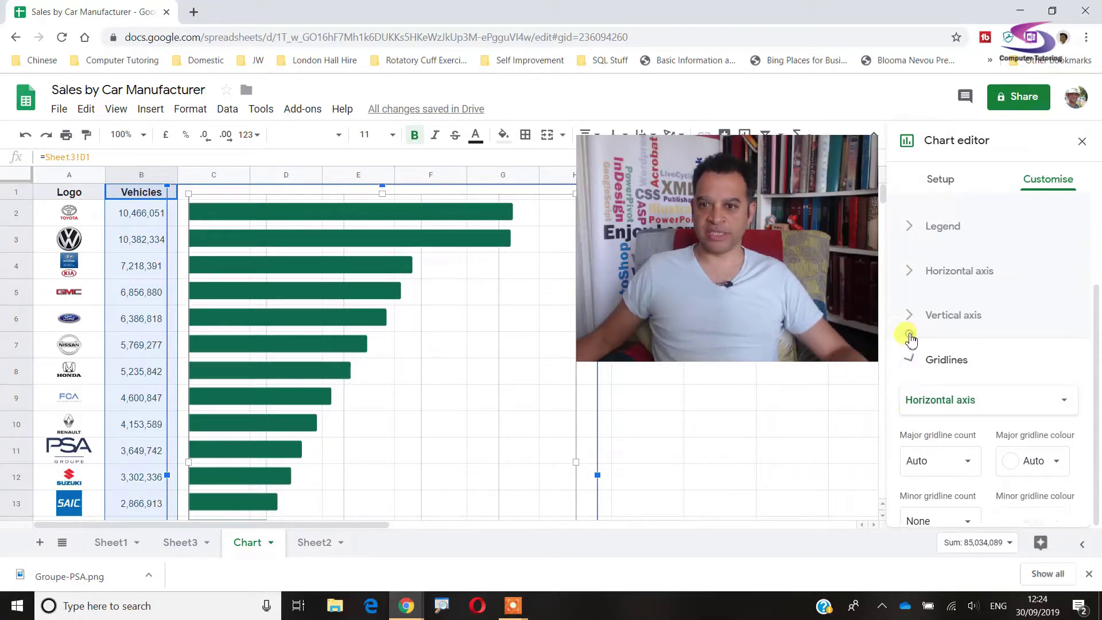
click(387, 210)
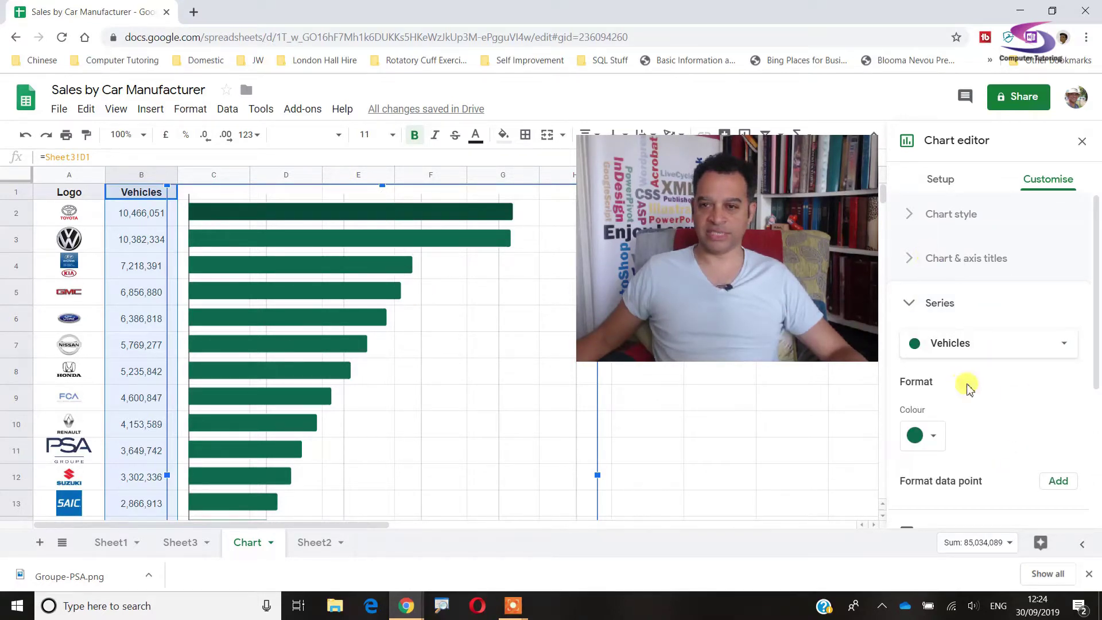
scroll(987, 390, down, 4)
scroll(975, 395, up, 2)
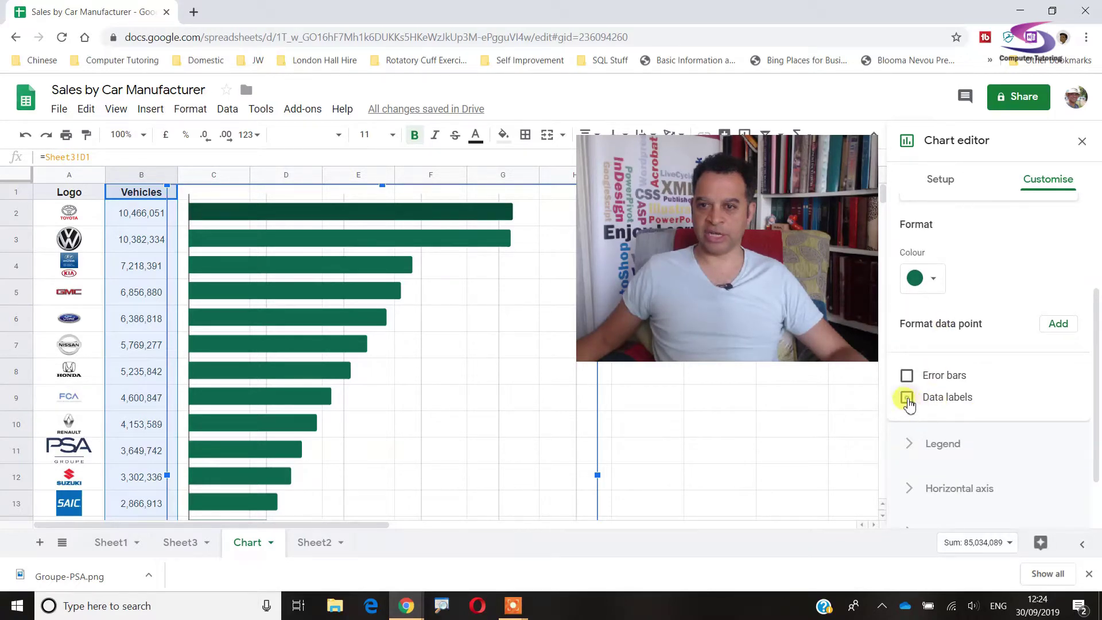
click(907, 399)
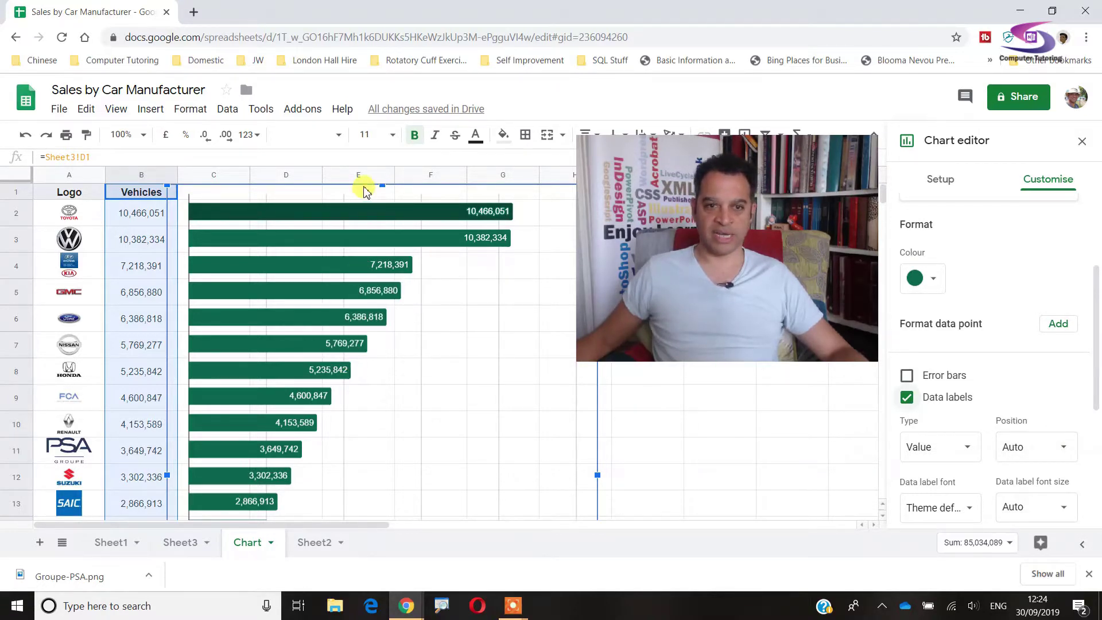
click(128, 177)
right_click(131, 182)
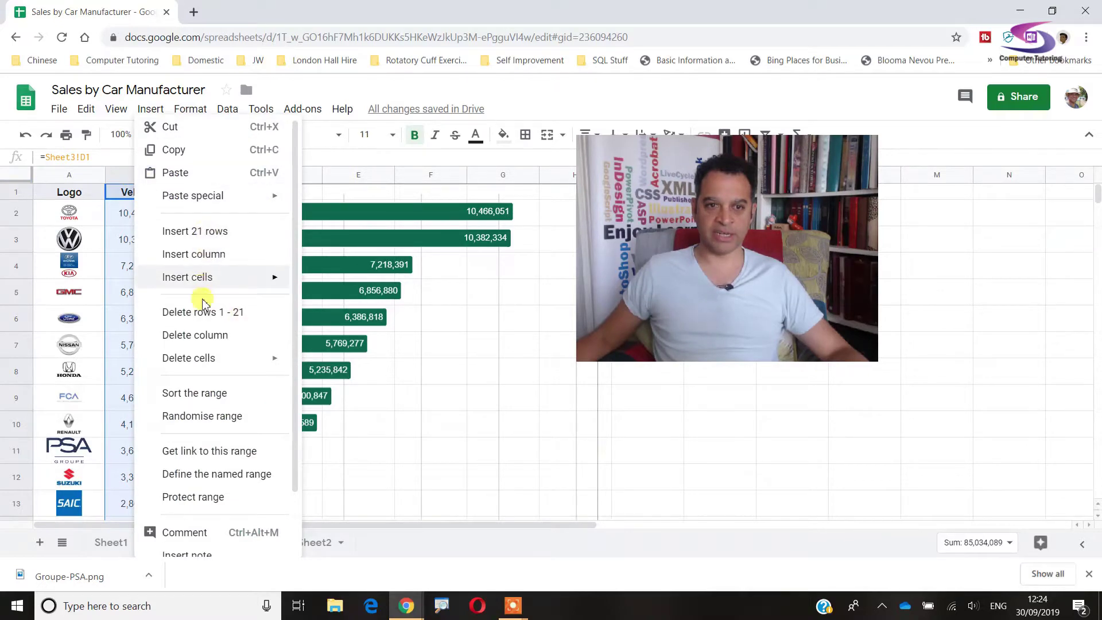
Step: Hide column B of vehicle counts while keeping its data included in the chart
click(551, 484)
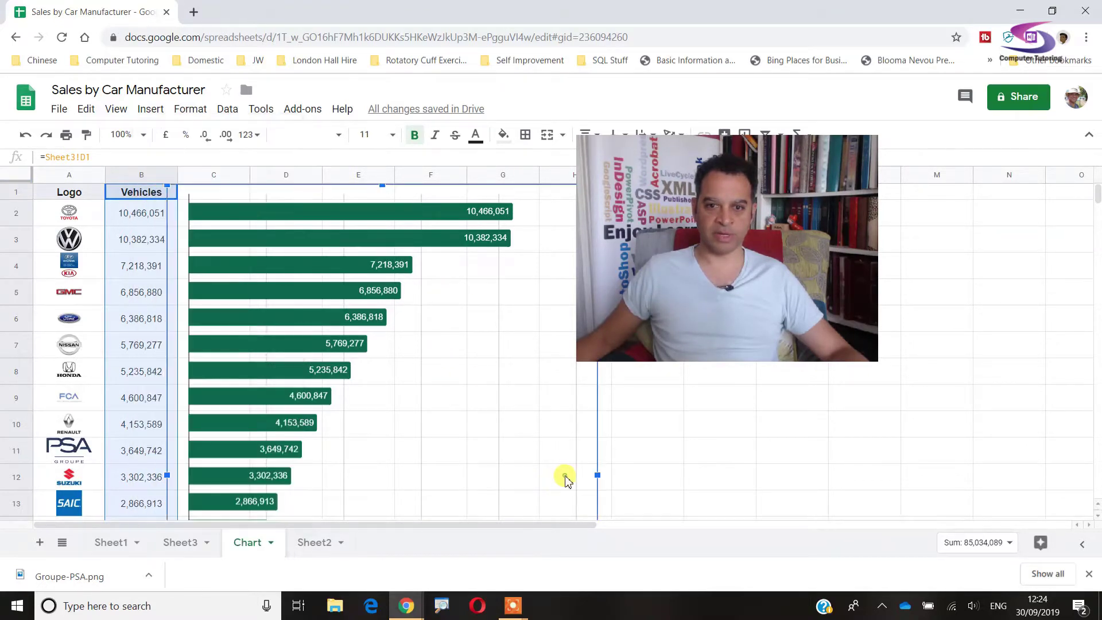
click(634, 474)
click(136, 174)
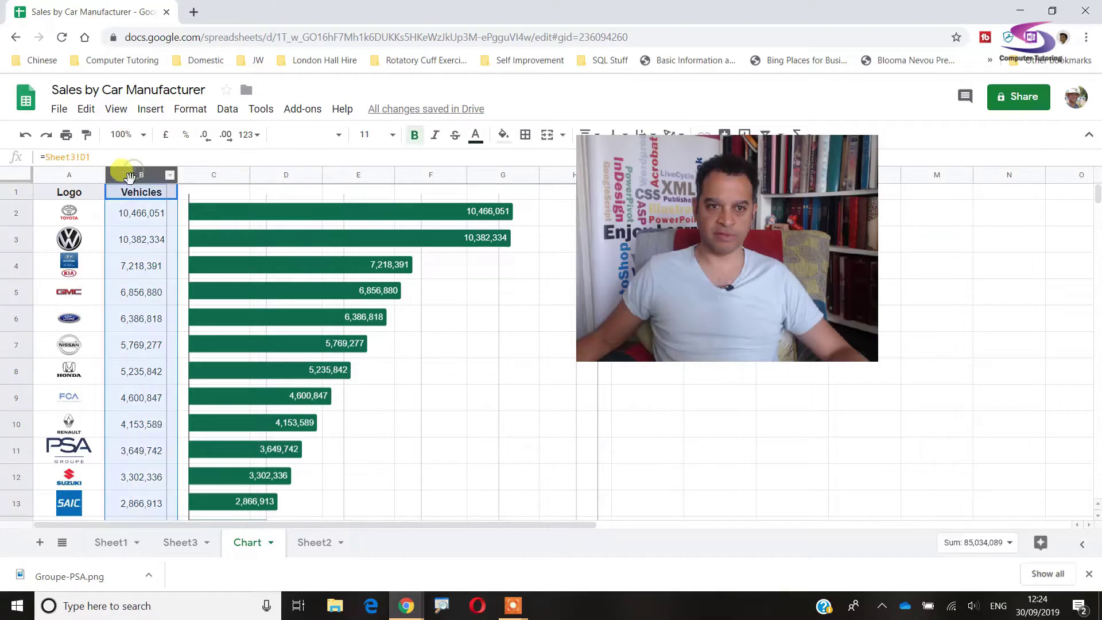
right_click(135, 172)
click(195, 329)
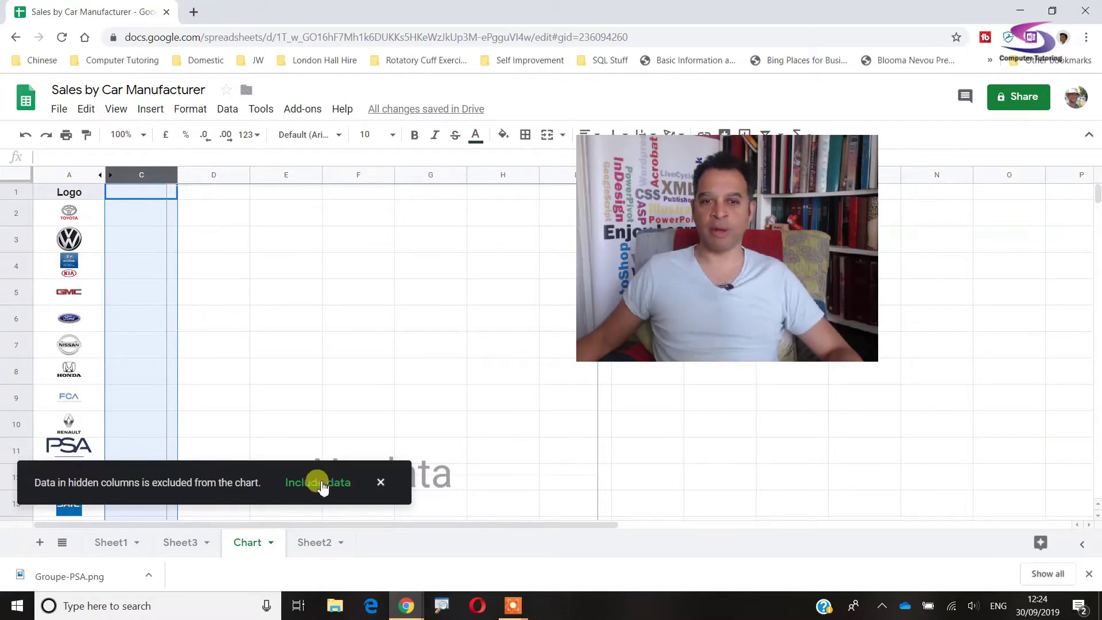
click(329, 487)
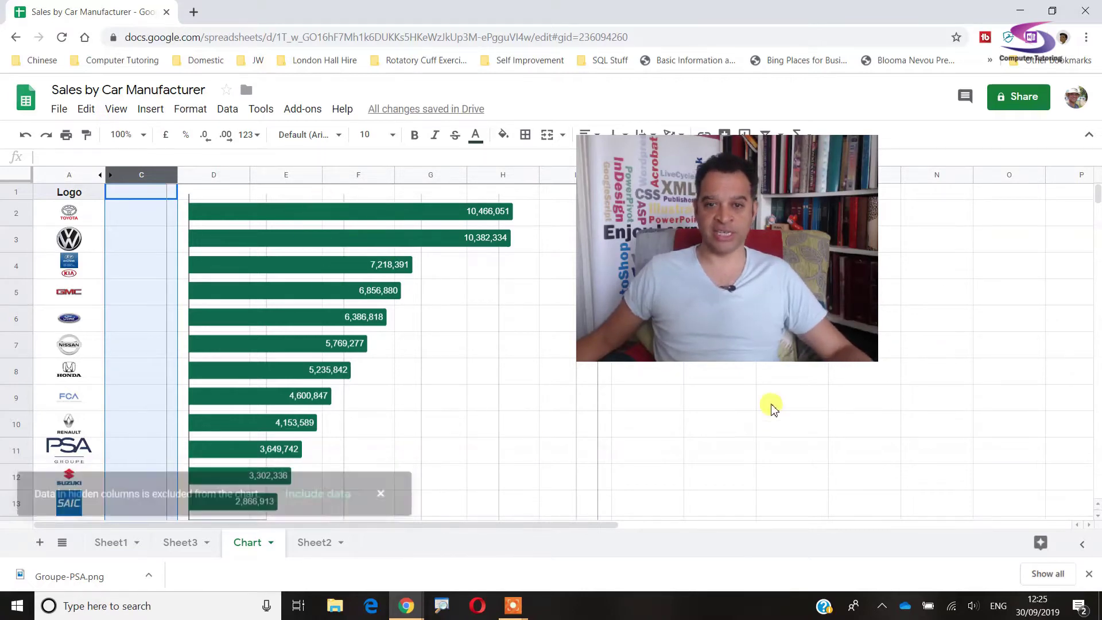
Step: Move the chart left against the logo column and stretch its plot area to the top
click(752, 435)
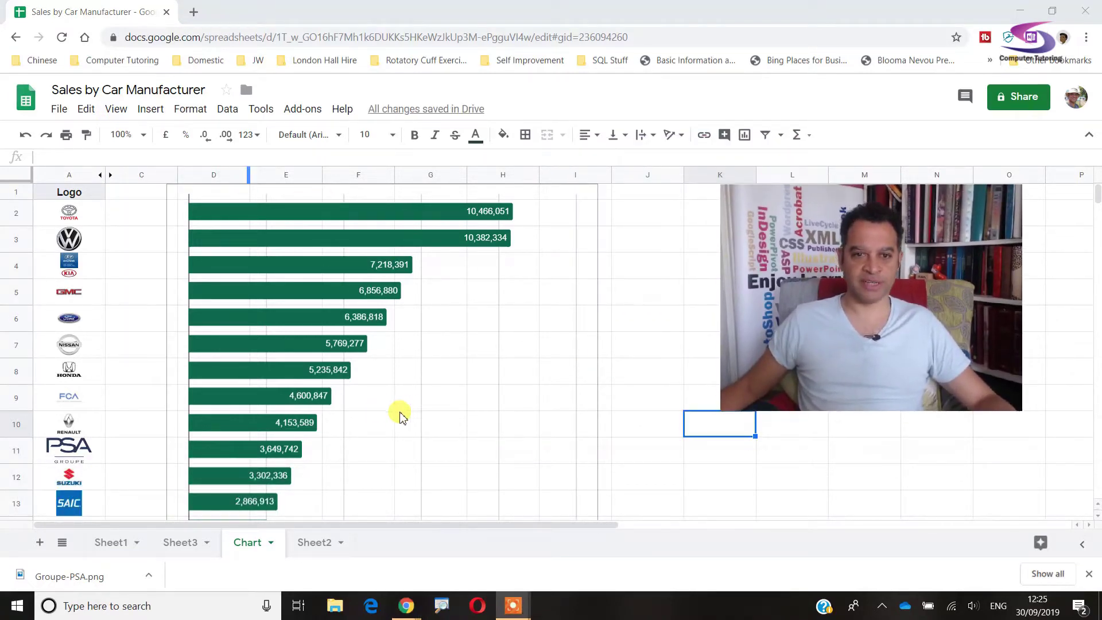
click(404, 341)
drag(497, 339, 418, 339)
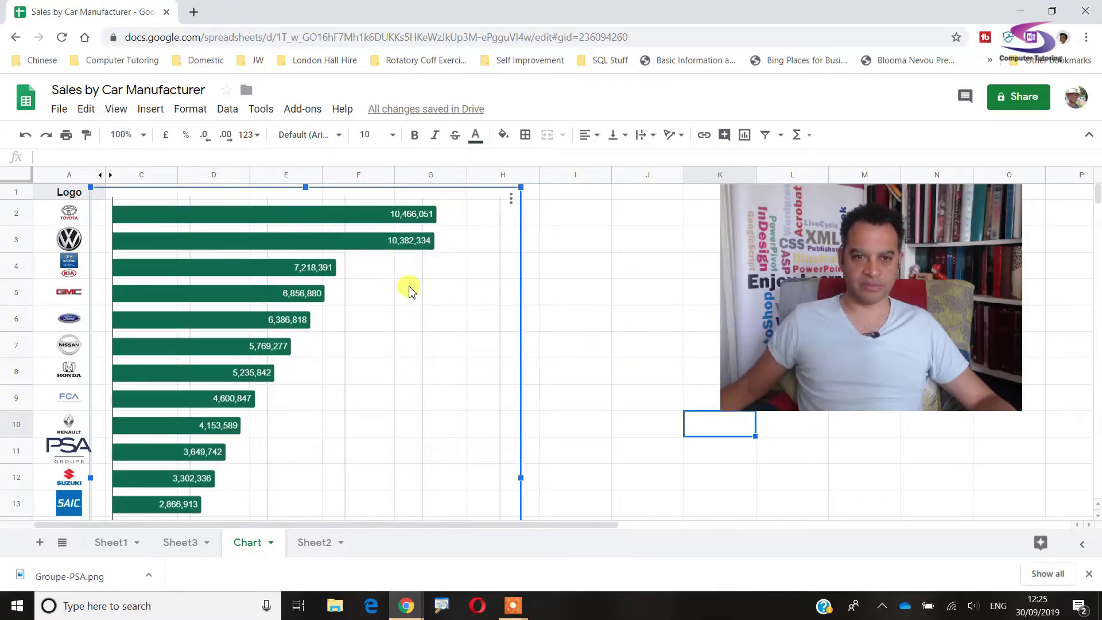
double_click(406, 287)
drag(305, 195, 512, 198)
Step: Merge C1:H1 and enter the header 'Number of Vehicles'
click(124, 190)
click(191, 110)
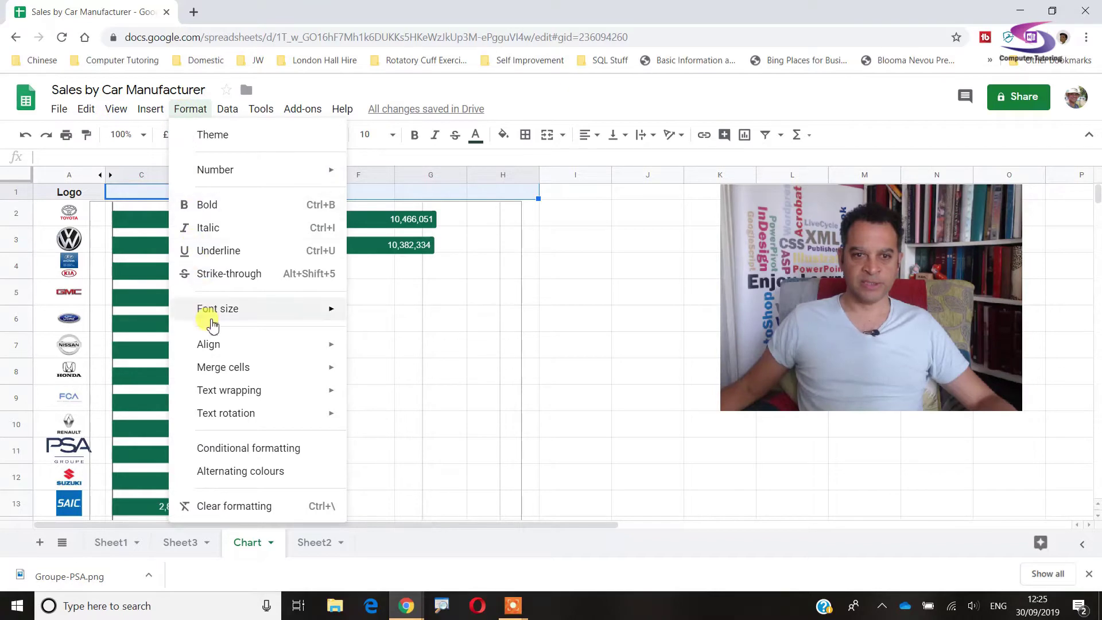
mouse_move(218, 372)
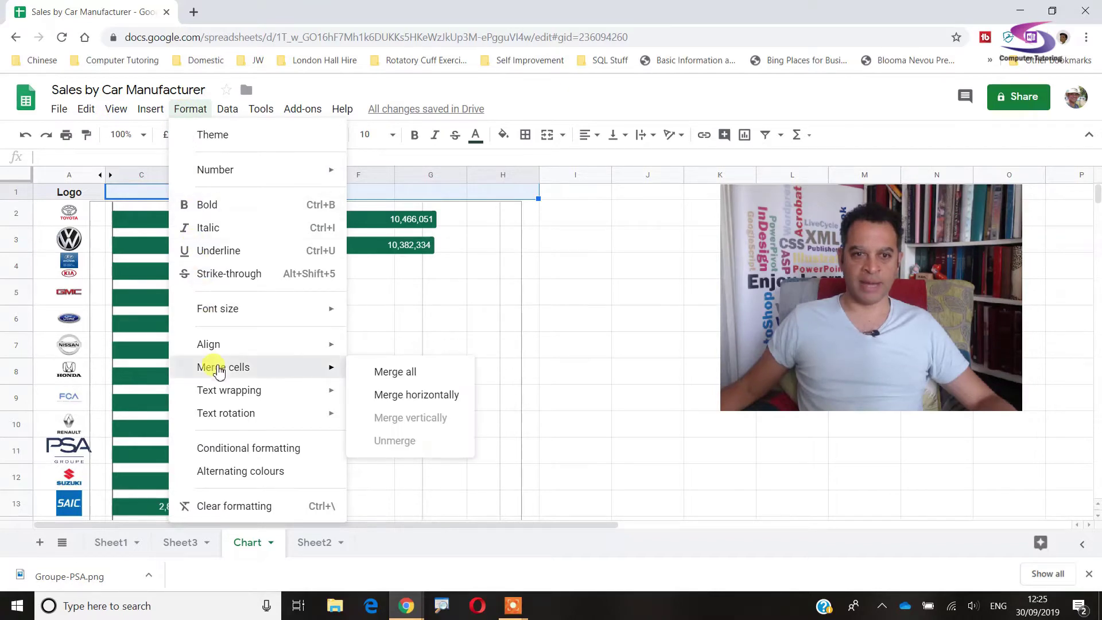
click(398, 374)
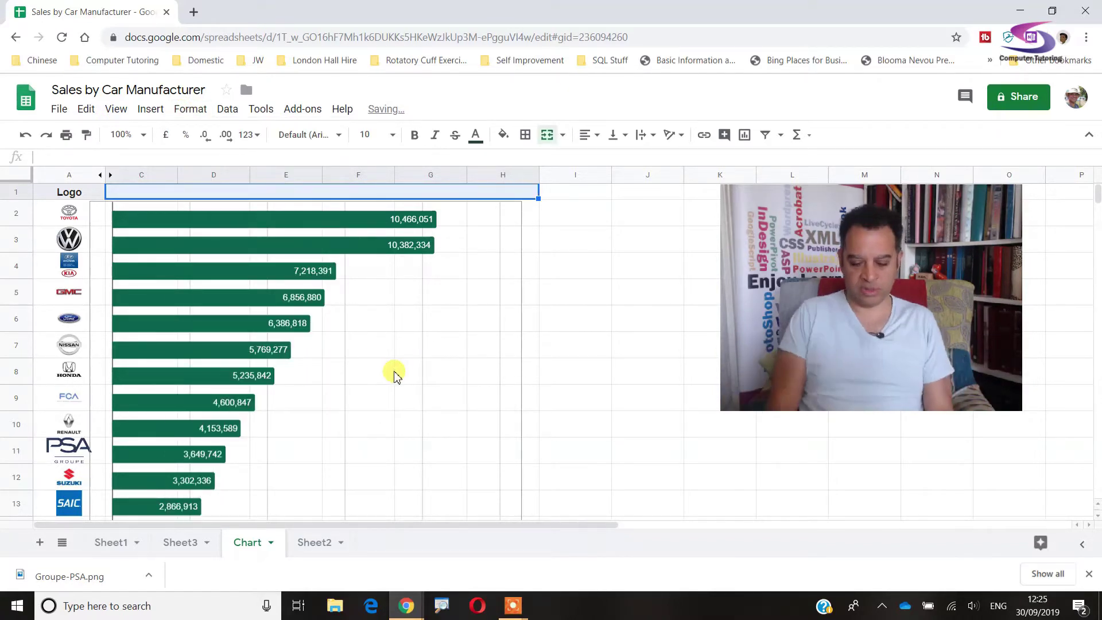
text(Nu)
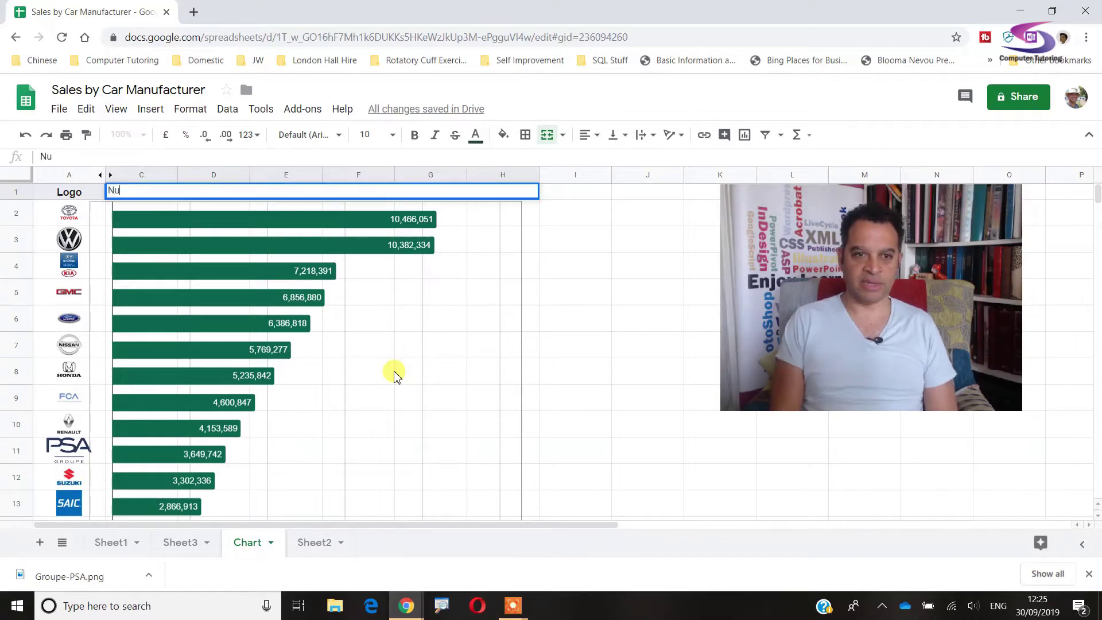
text(mber of Vehicles)
key(Return)
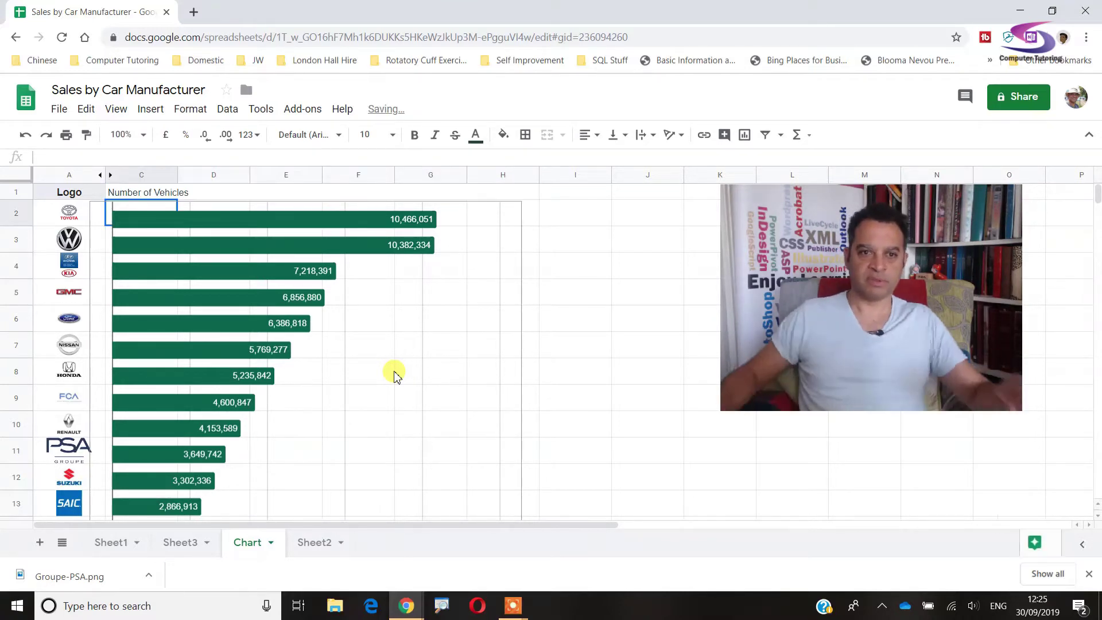
Step: Paint the Logo heading's bold, centred formatting from A1 onto the new header
click(68, 192)
click(86, 135)
click(179, 194)
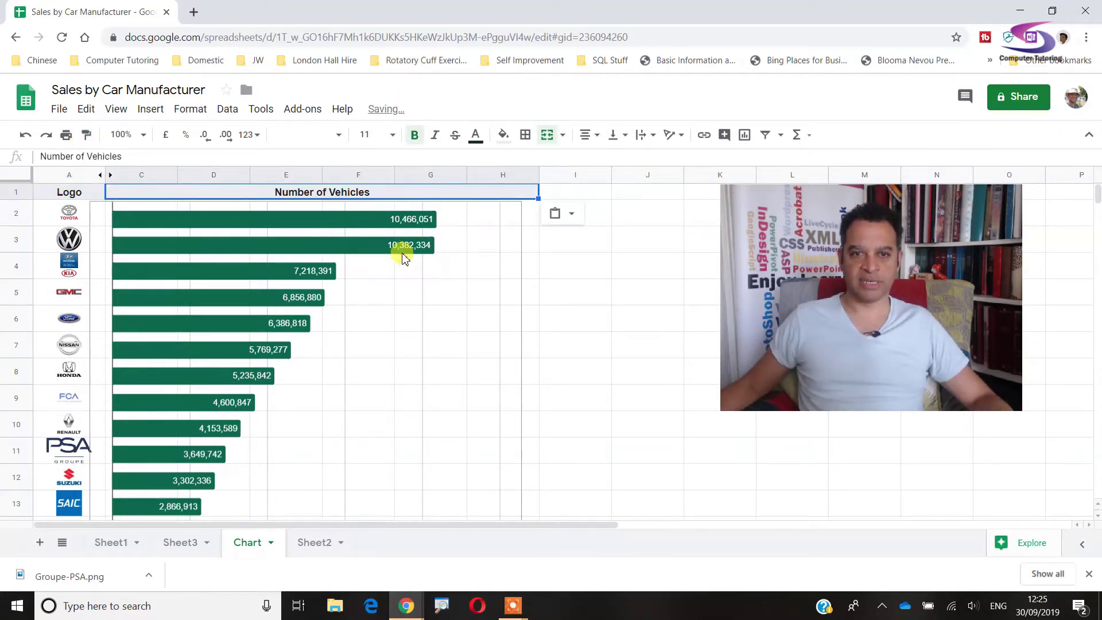
click(489, 325)
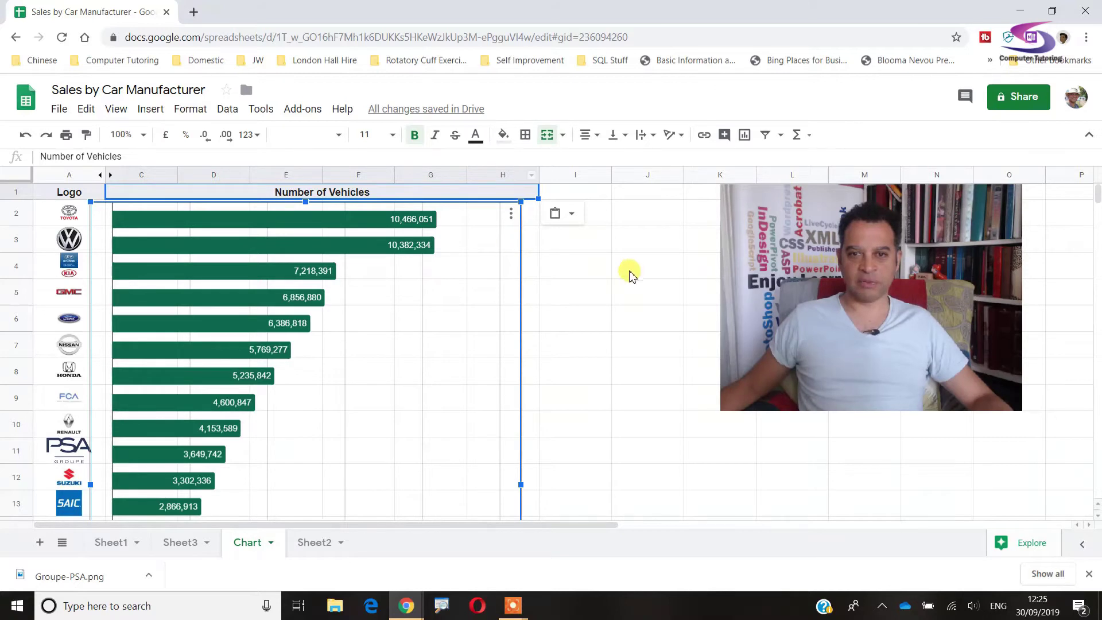
Step: Set the chart's major gridline count to None, then nudge the chart slightly right and down
click(512, 258)
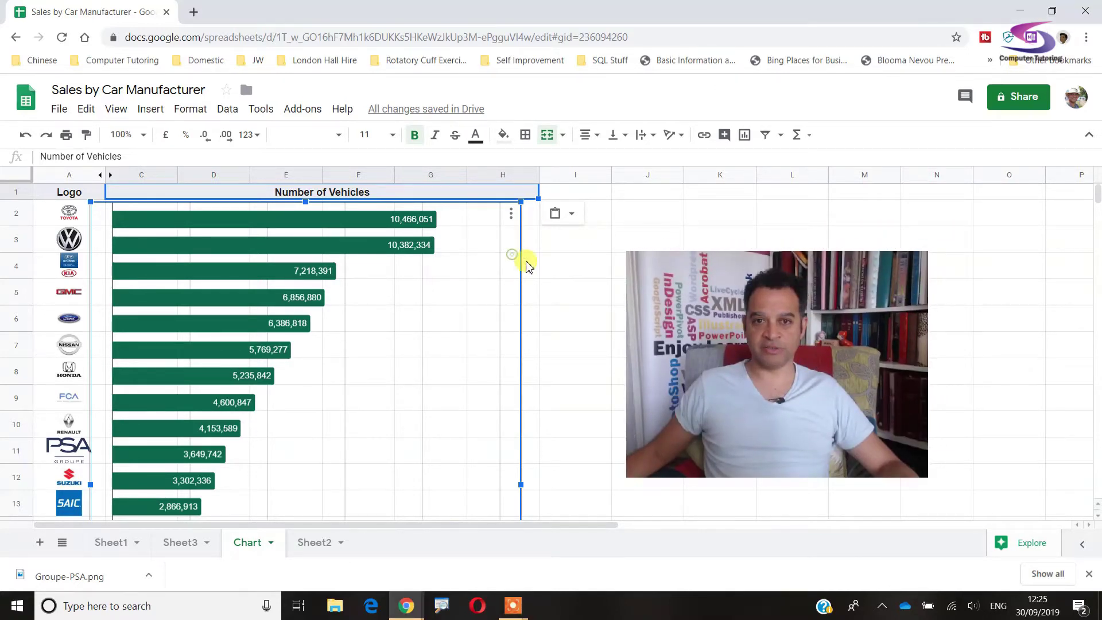
click(511, 216)
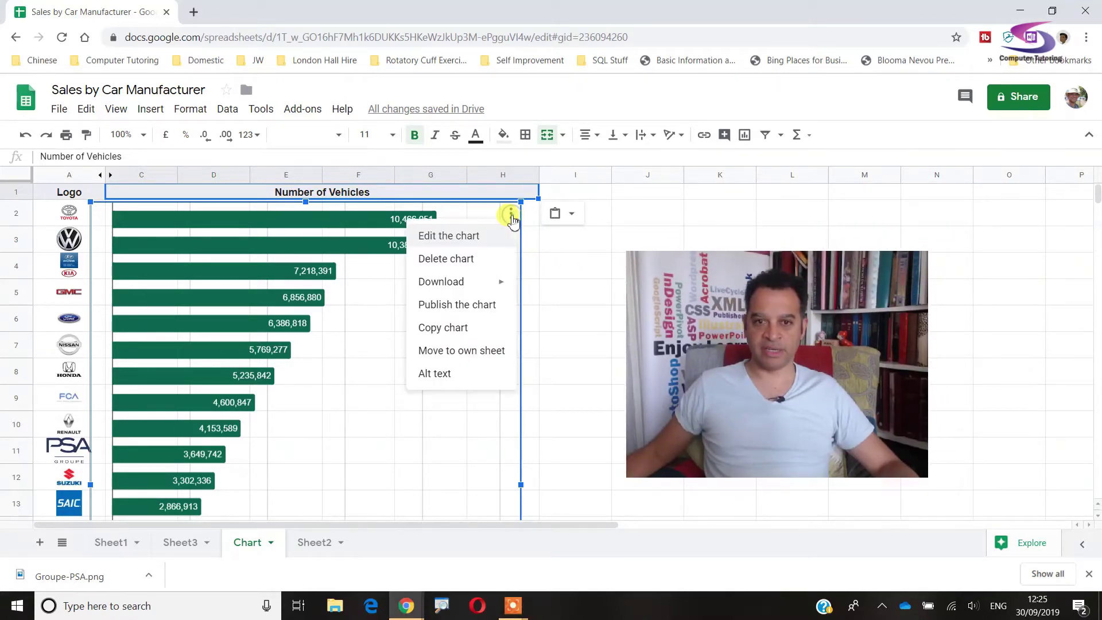
click(461, 238)
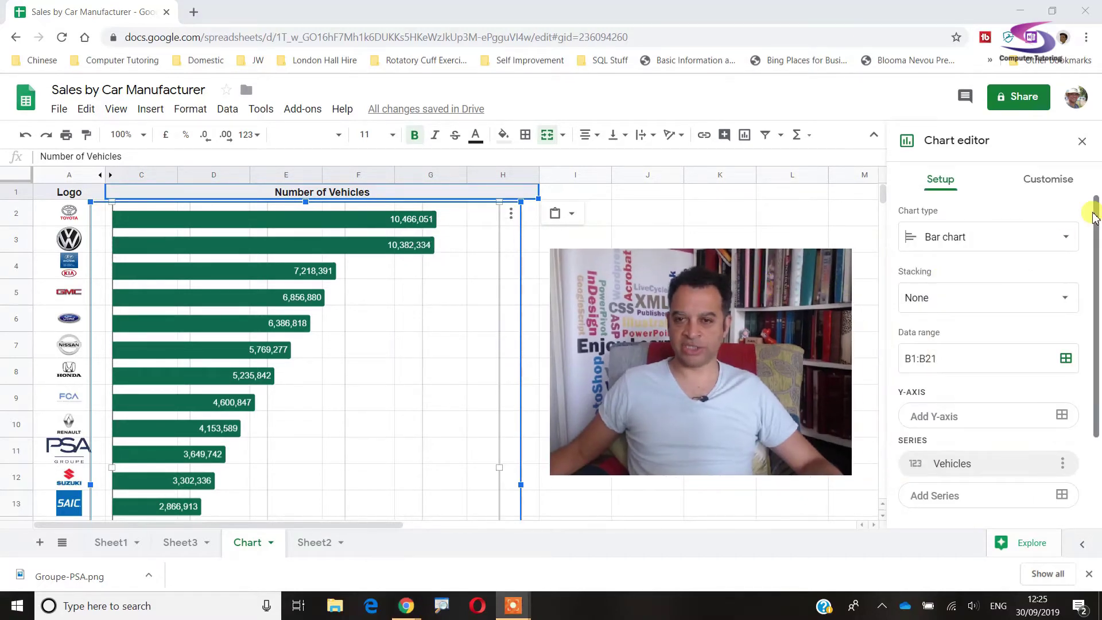
click(1026, 178)
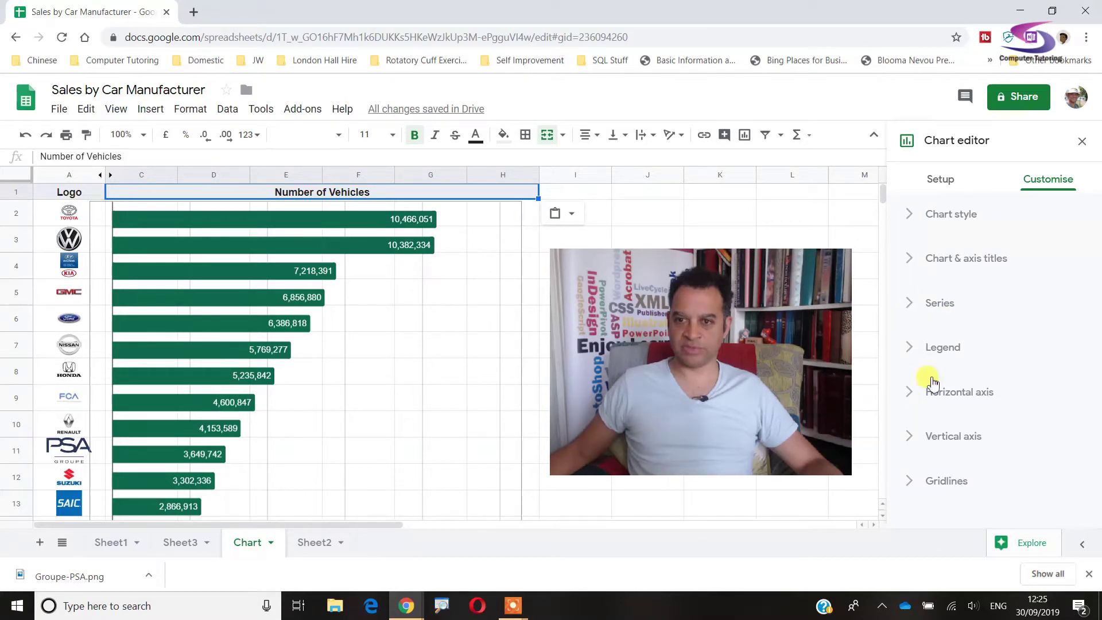
click(912, 487)
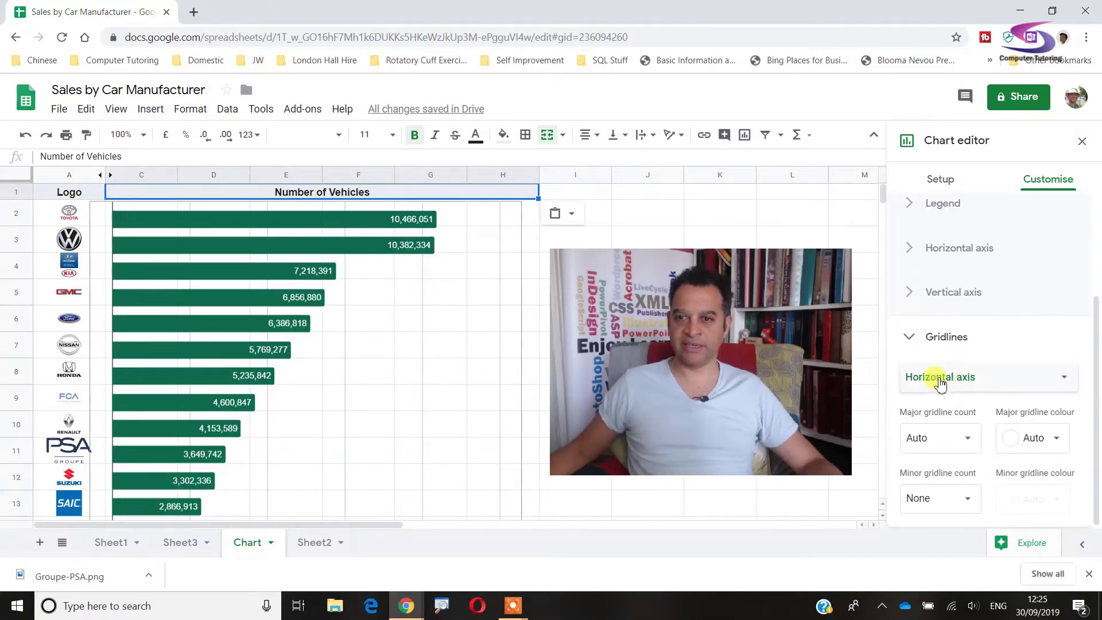
click(1066, 383)
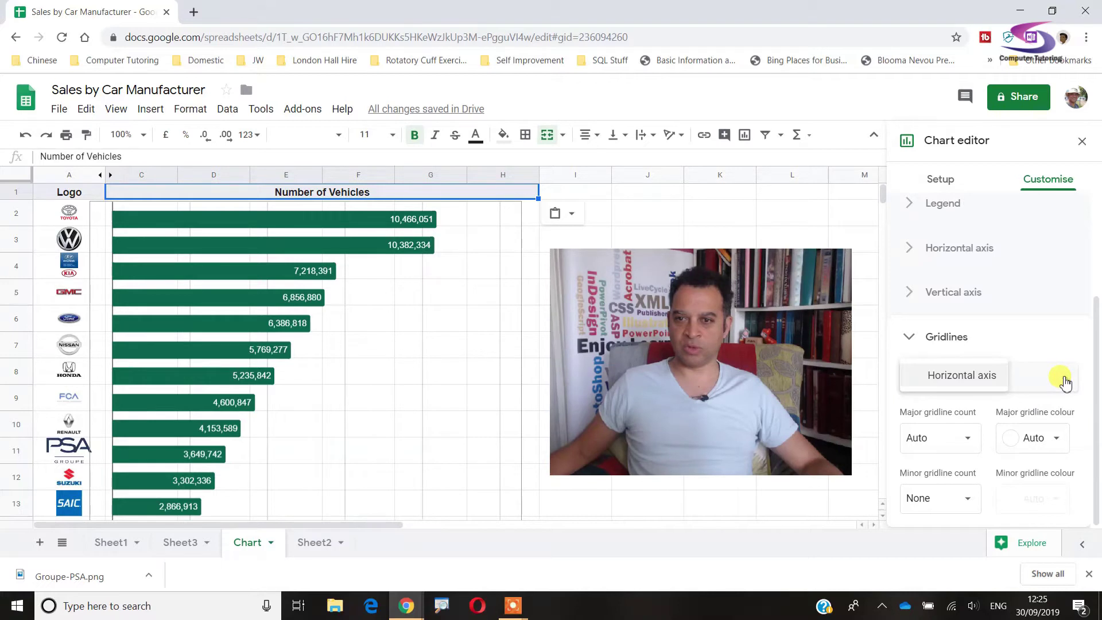
click(1009, 383)
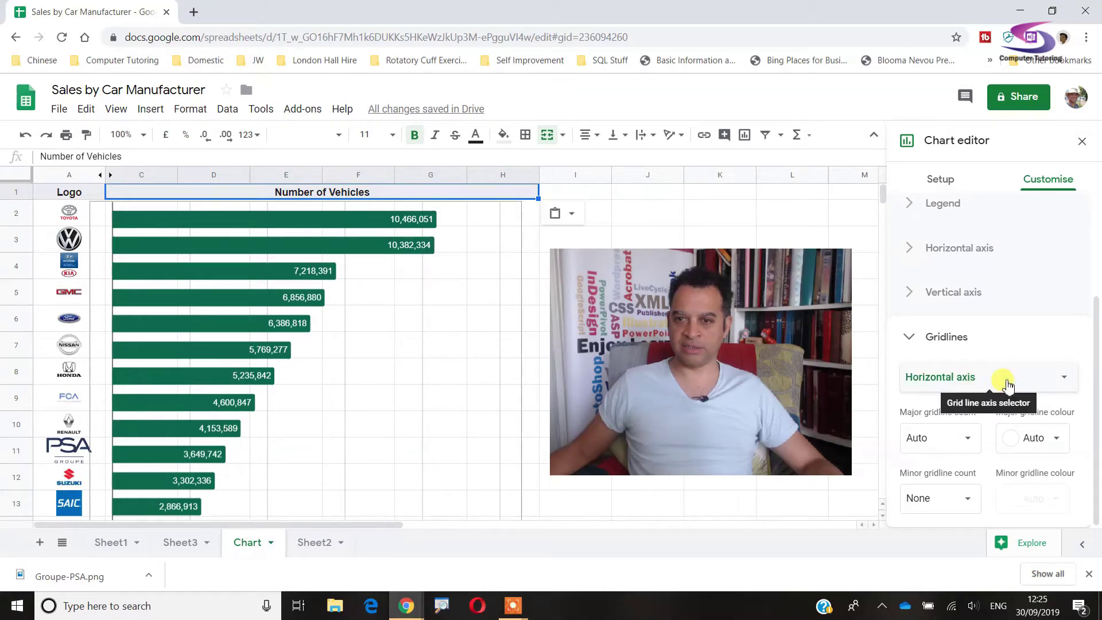
click(1040, 440)
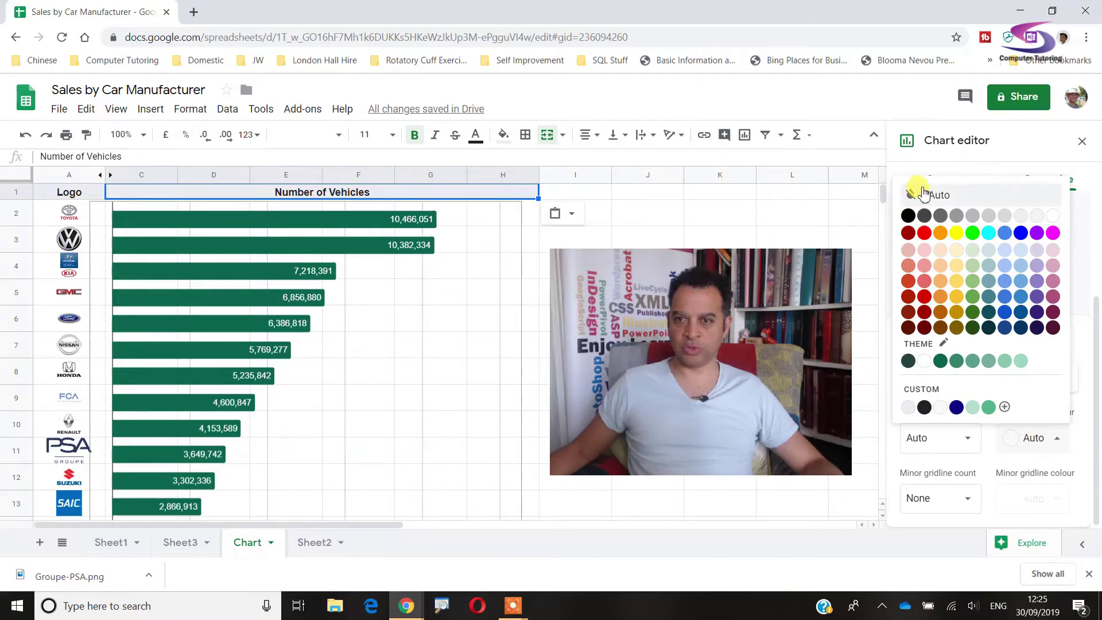
click(956, 448)
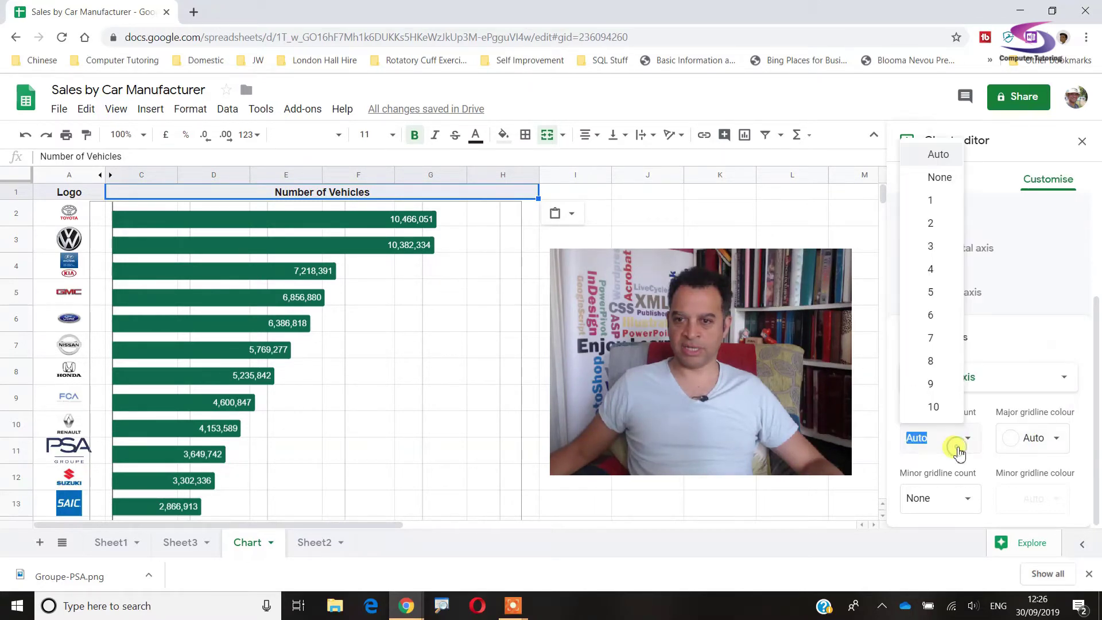
click(933, 173)
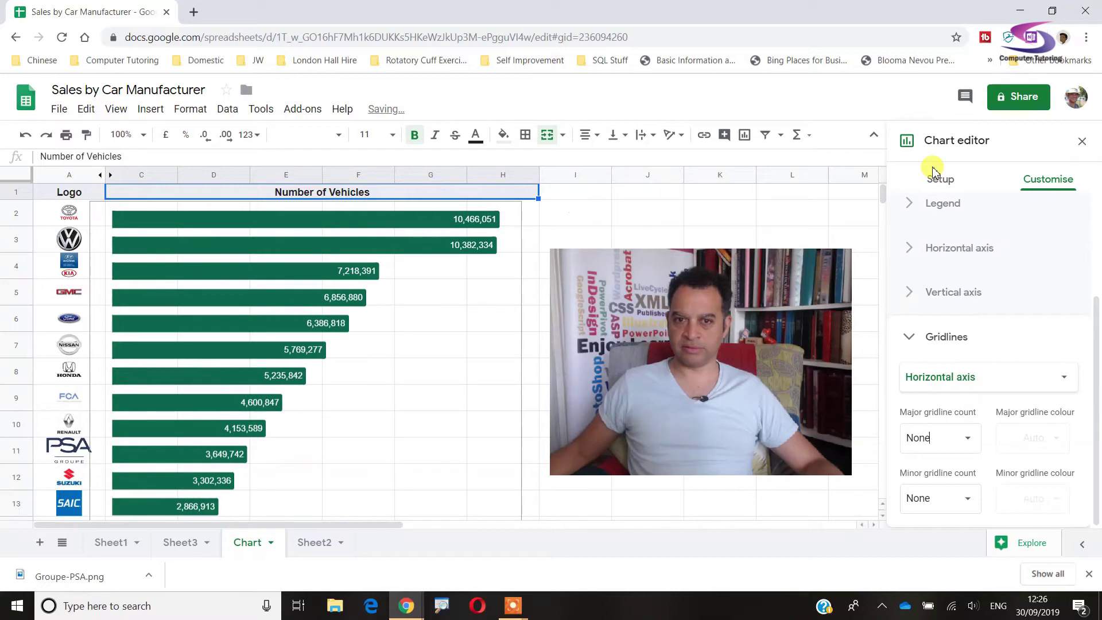
click(557, 224)
drag(497, 270, 490, 292)
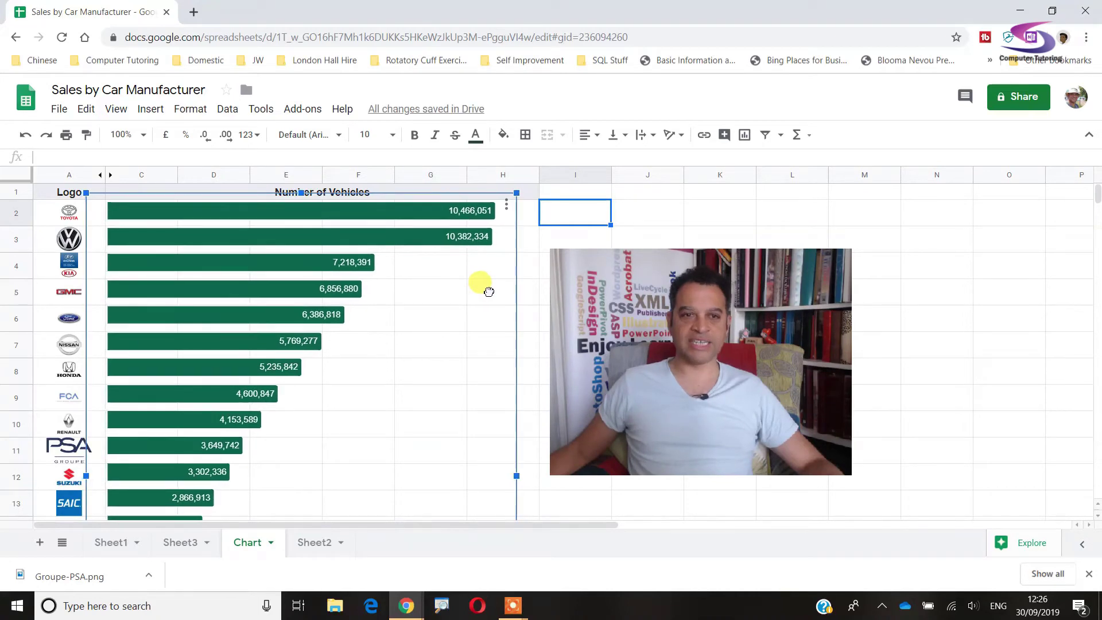
click(804, 223)
click(182, 546)
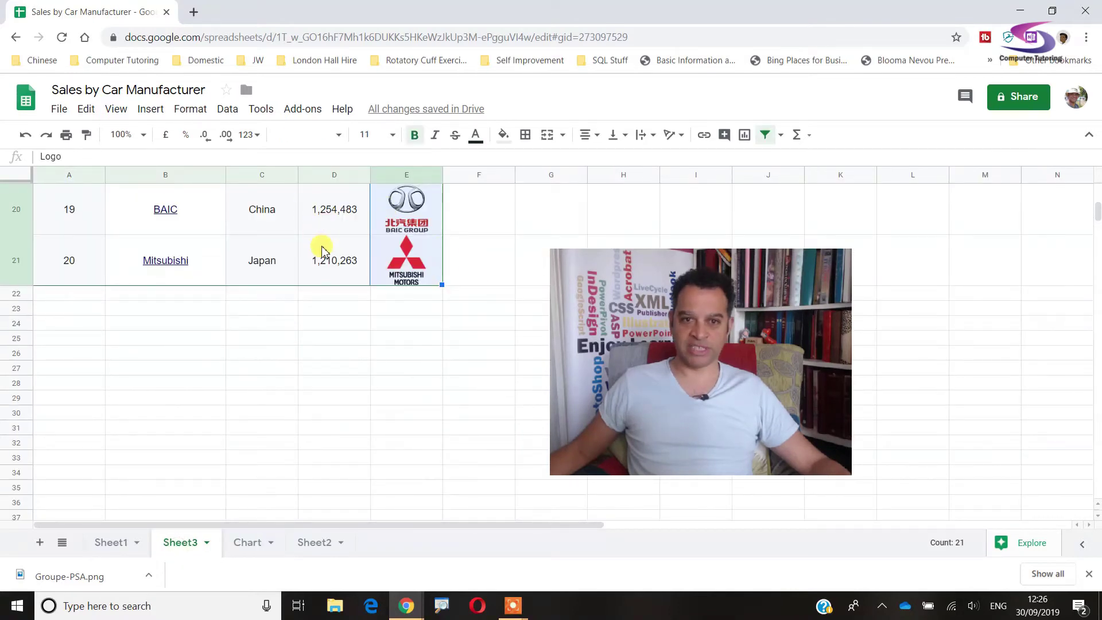
scroll(317, 252, up, 10)
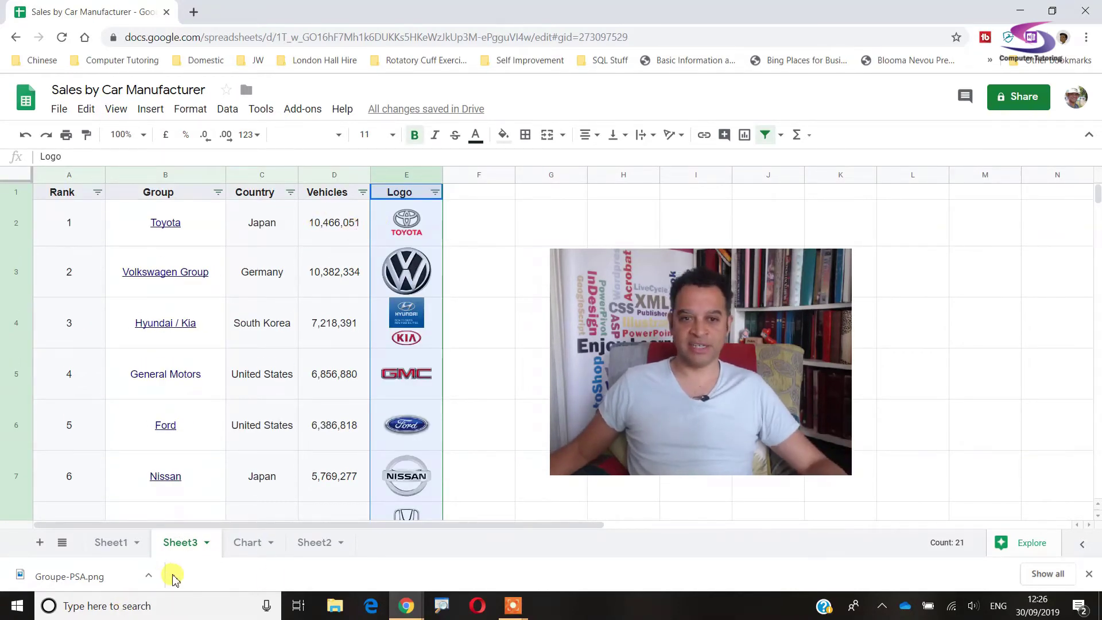
click(253, 544)
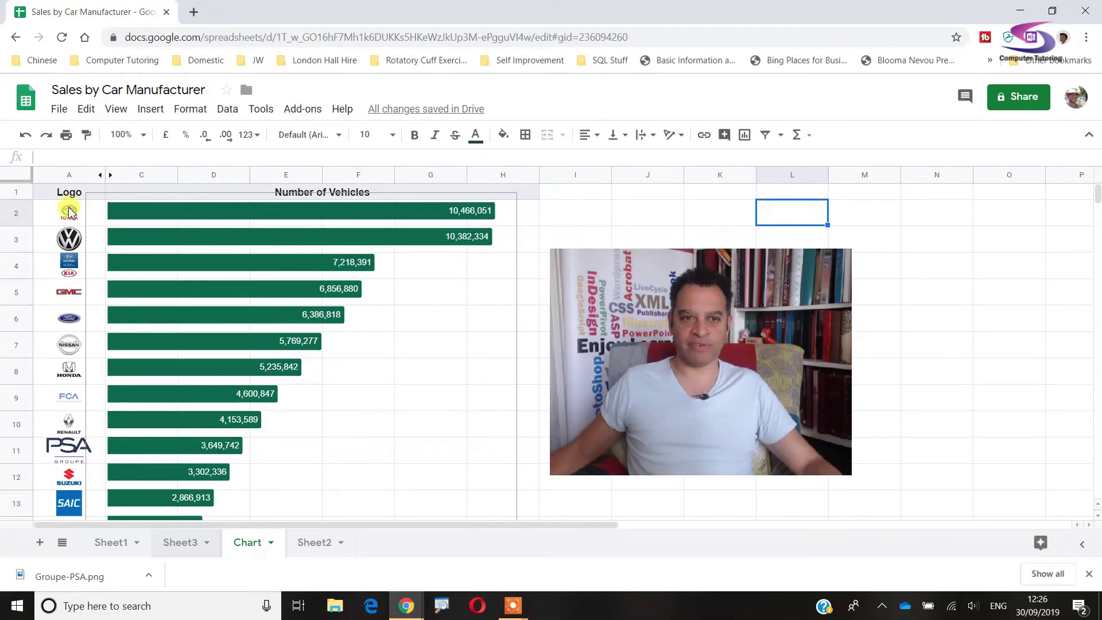
Step: Add a thick right border to logo cells A2:A21 and narrow column A
drag(53, 216, 57, 489)
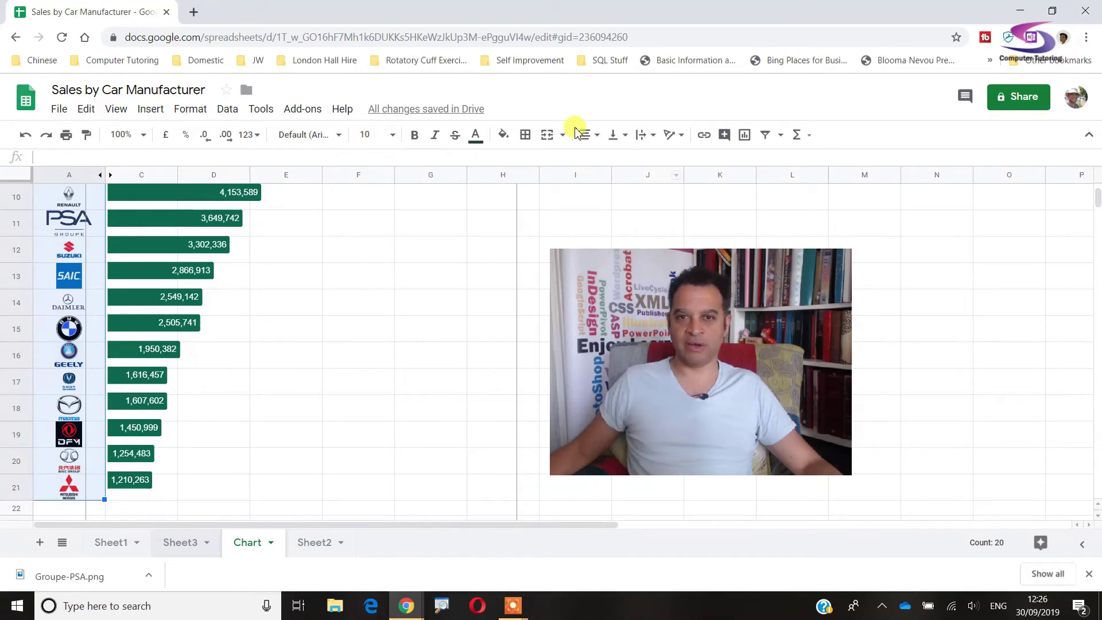
click(525, 136)
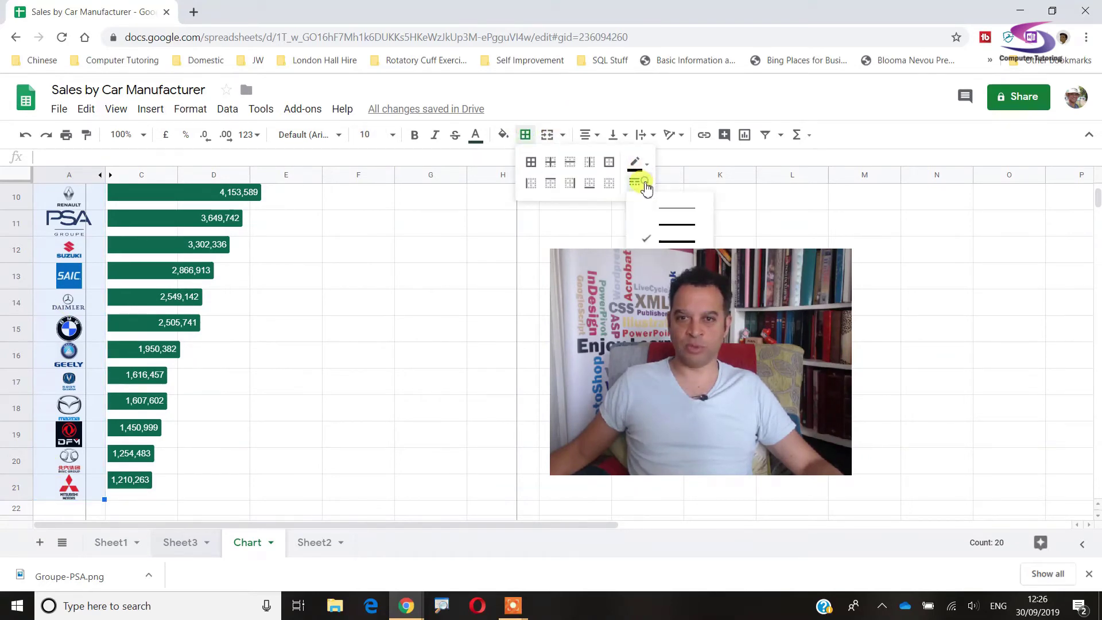
click(678, 241)
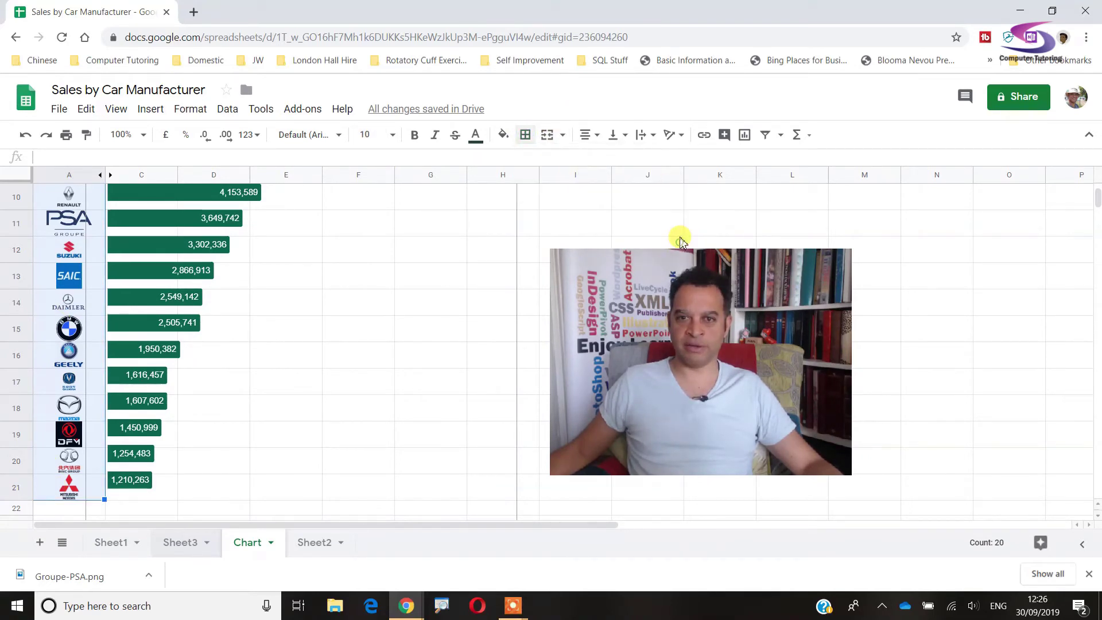
click(525, 135)
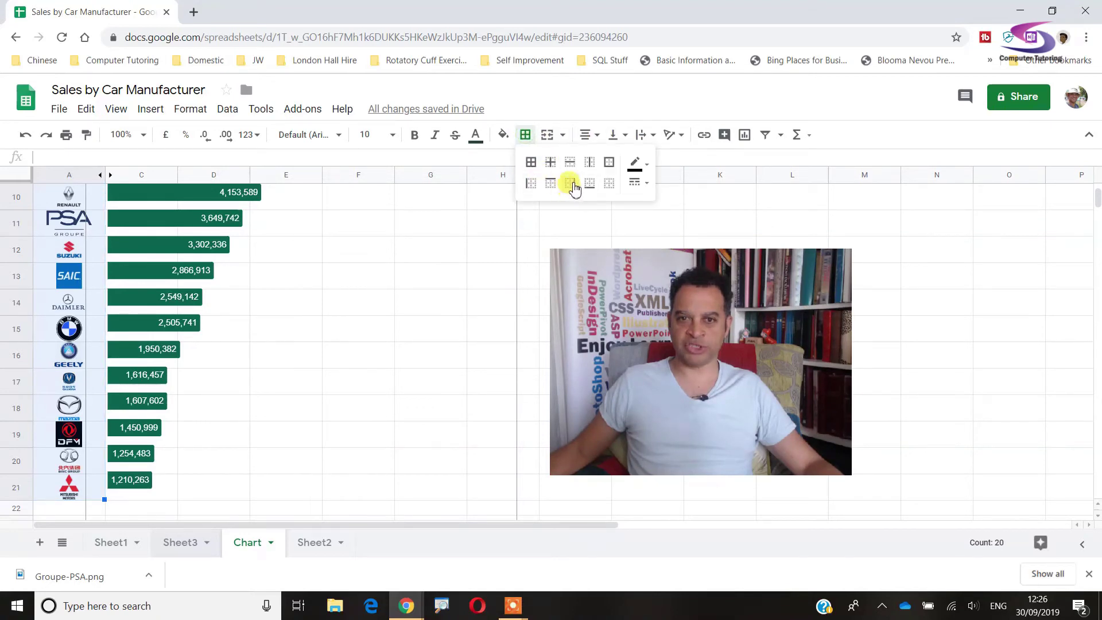
click(571, 183)
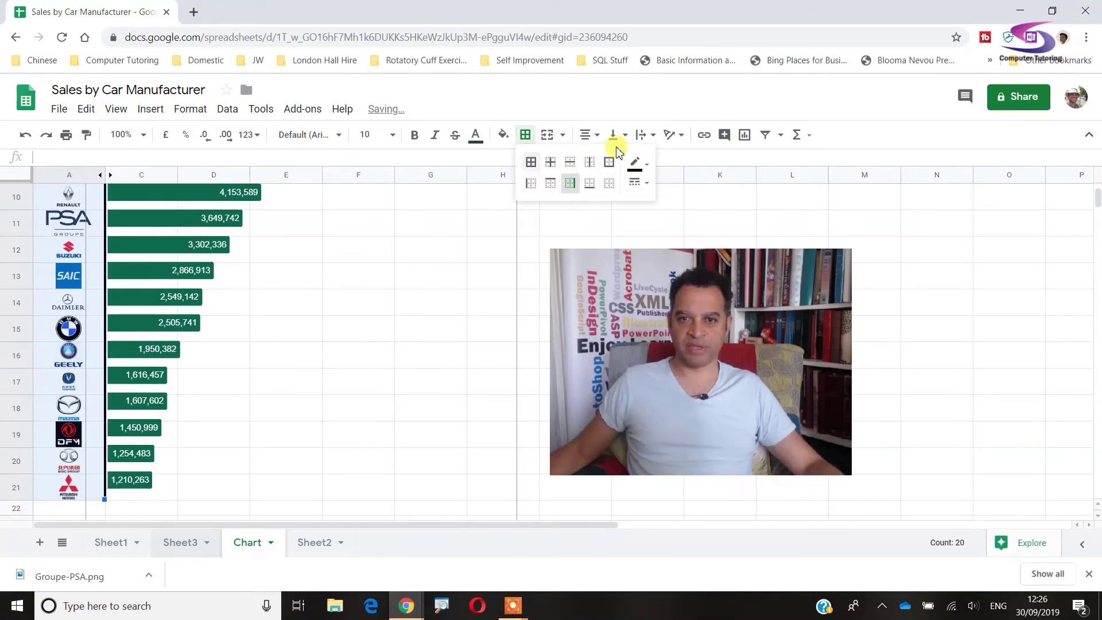
click(550, 105)
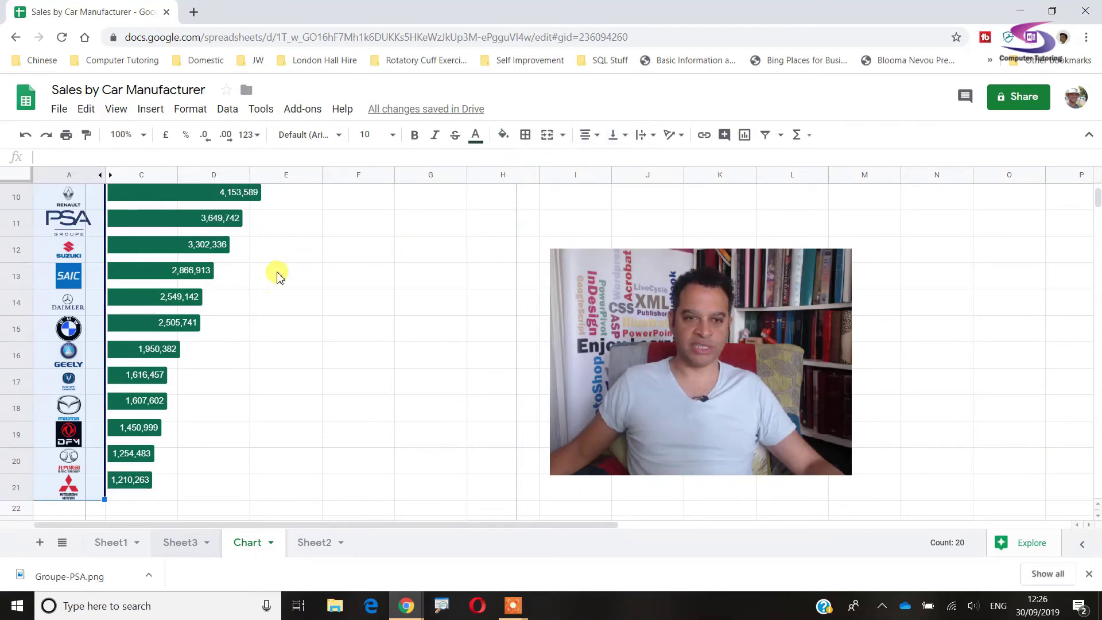
drag(104, 168, 99, 169)
Step: Nudge the chart right and extend its plot area to row 23, aligning bars with logos
click(240, 290)
mouse_move(271, 349)
mouse_down()
mouse_move(294, 350)
mouse_move(281, 348)
mouse_up()
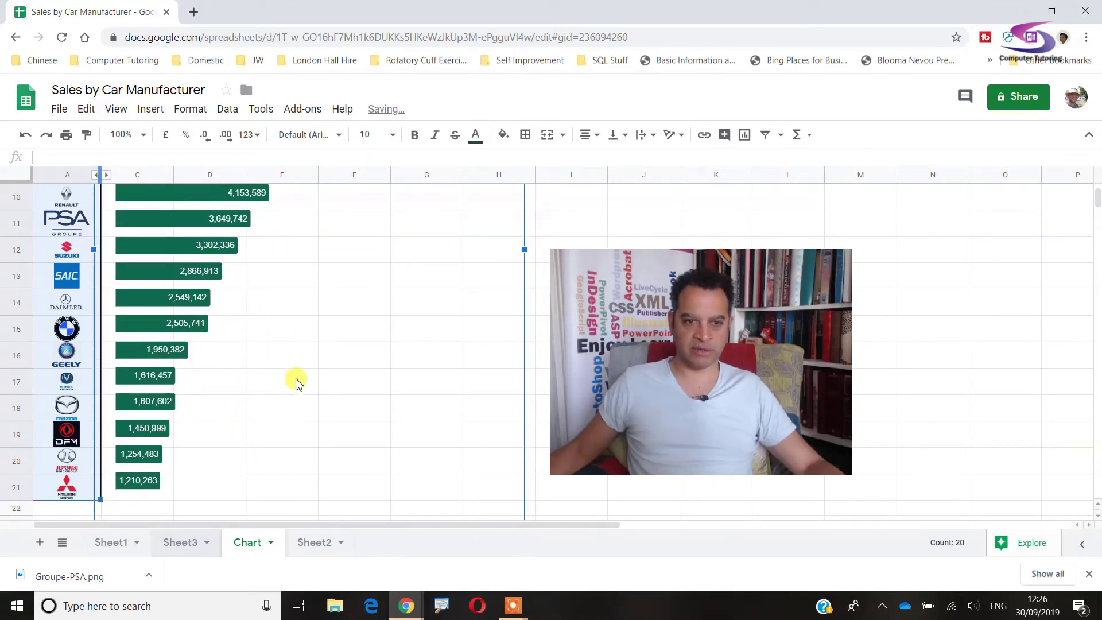
scroll(298, 383, down, 2)
double_click(309, 325)
drag(308, 392, 309, 402)
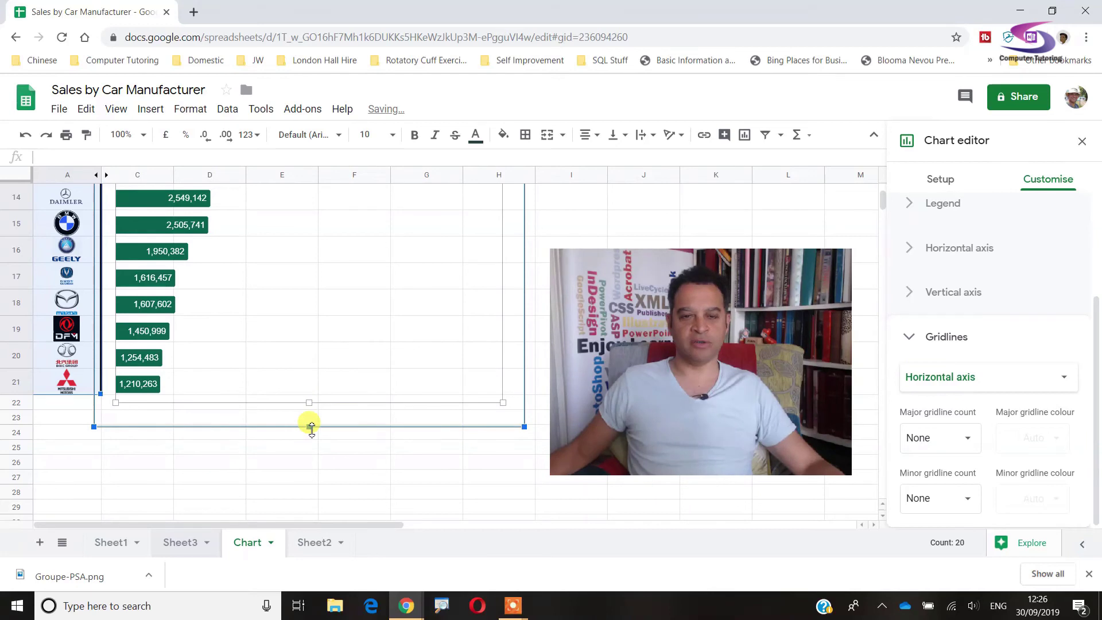
click(299, 450)
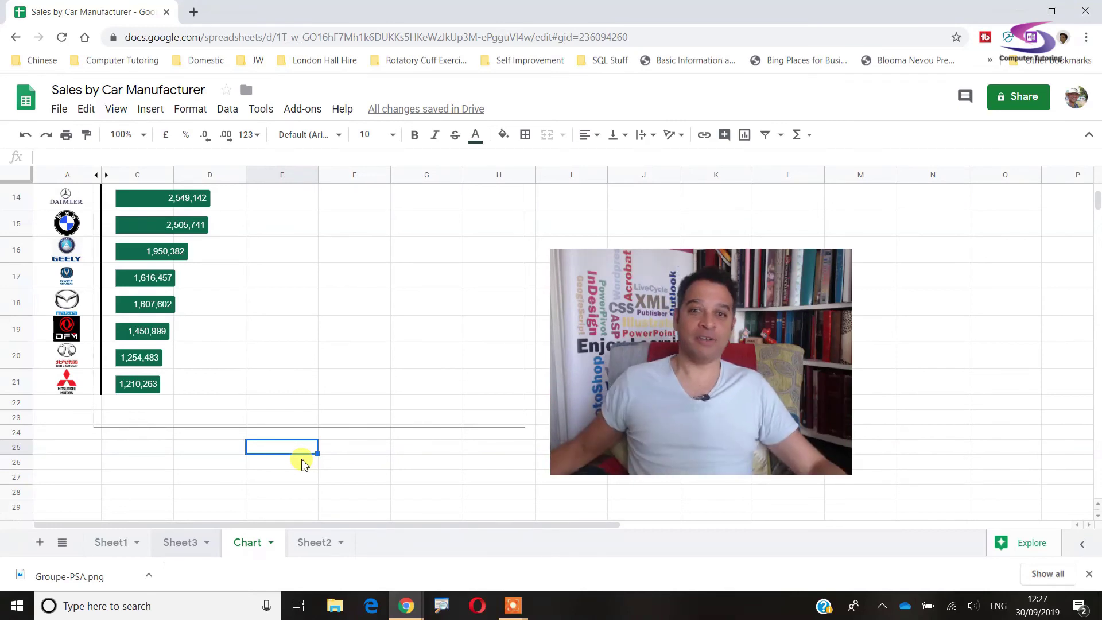
scroll(213, 332, up, 5)
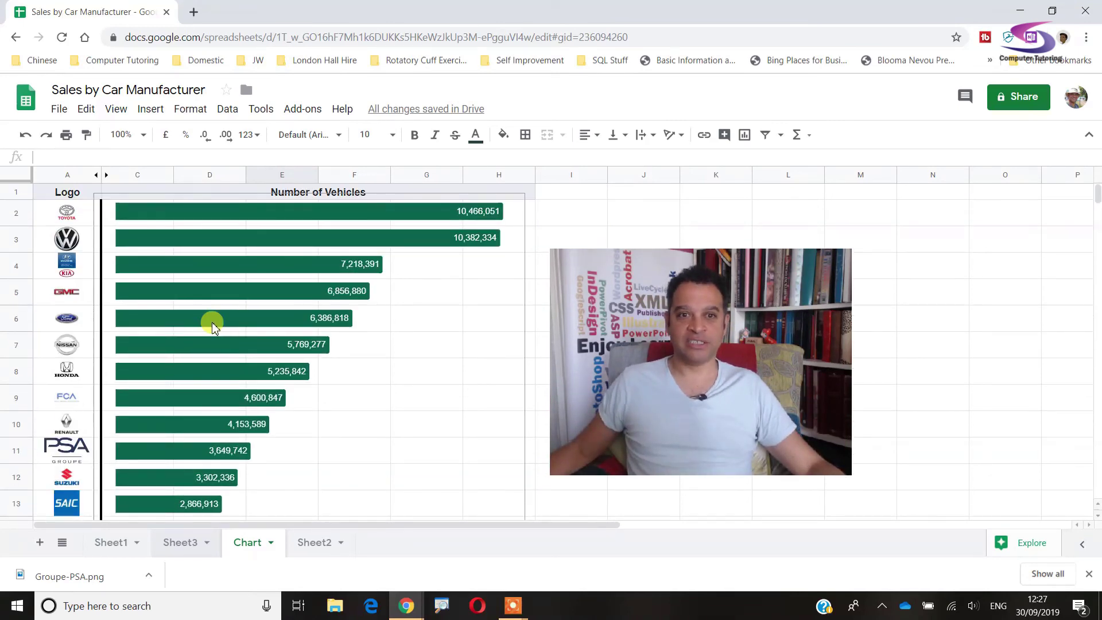